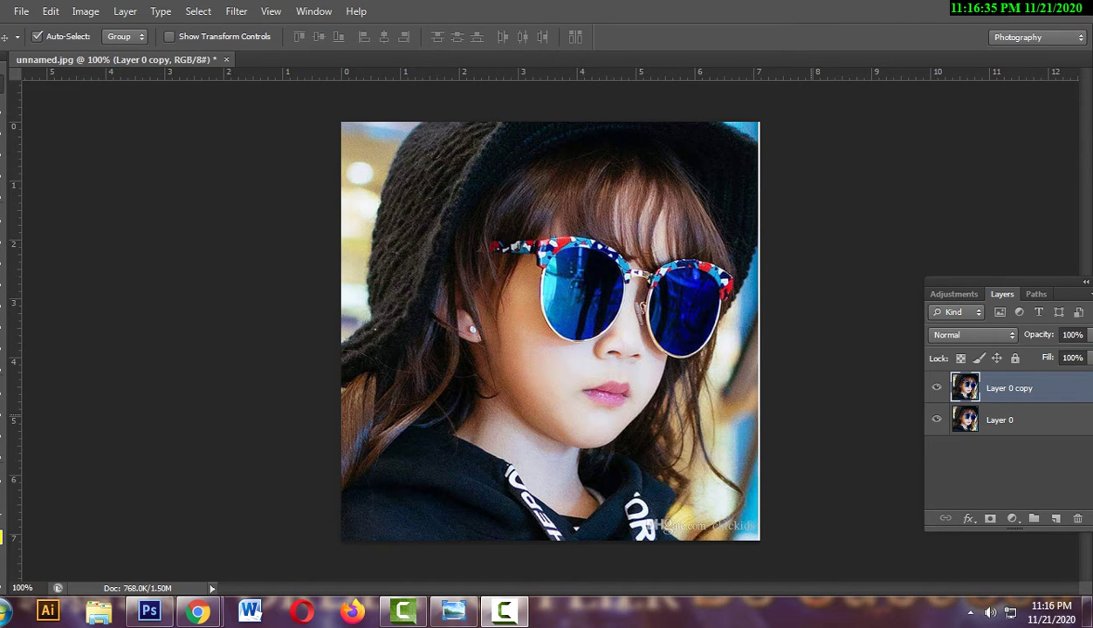
# Zoom in and out around the photo to inspect the face, glasses and ear.
pyautogui.hotkey('ctrl', '+')
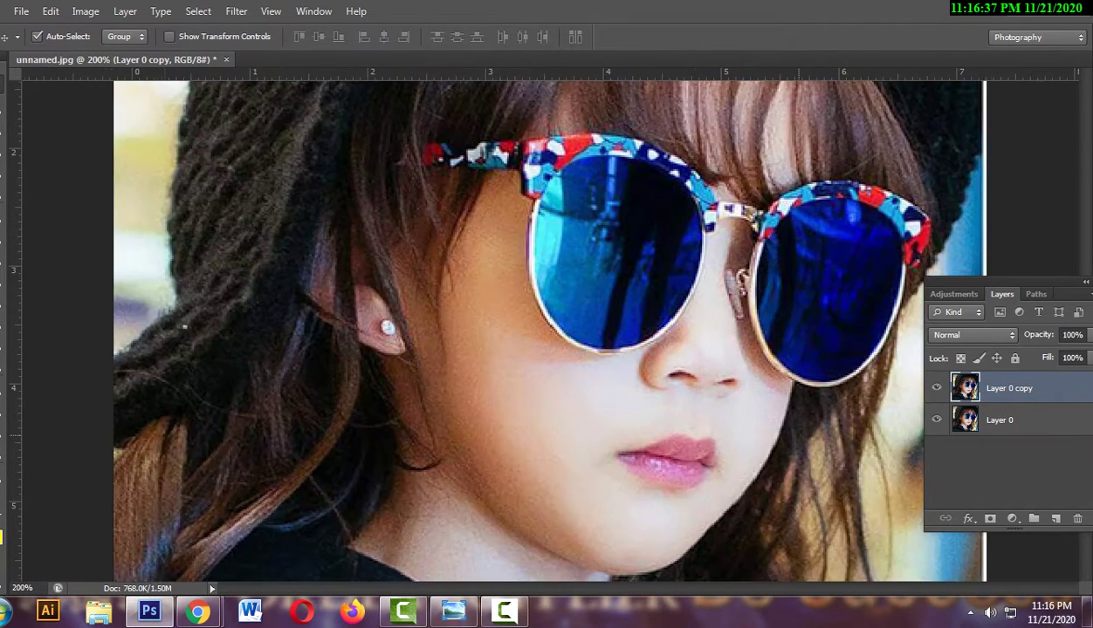
pyautogui.hotkey('ctrl', '+')
pyautogui.hotkey('ctrl', '-')
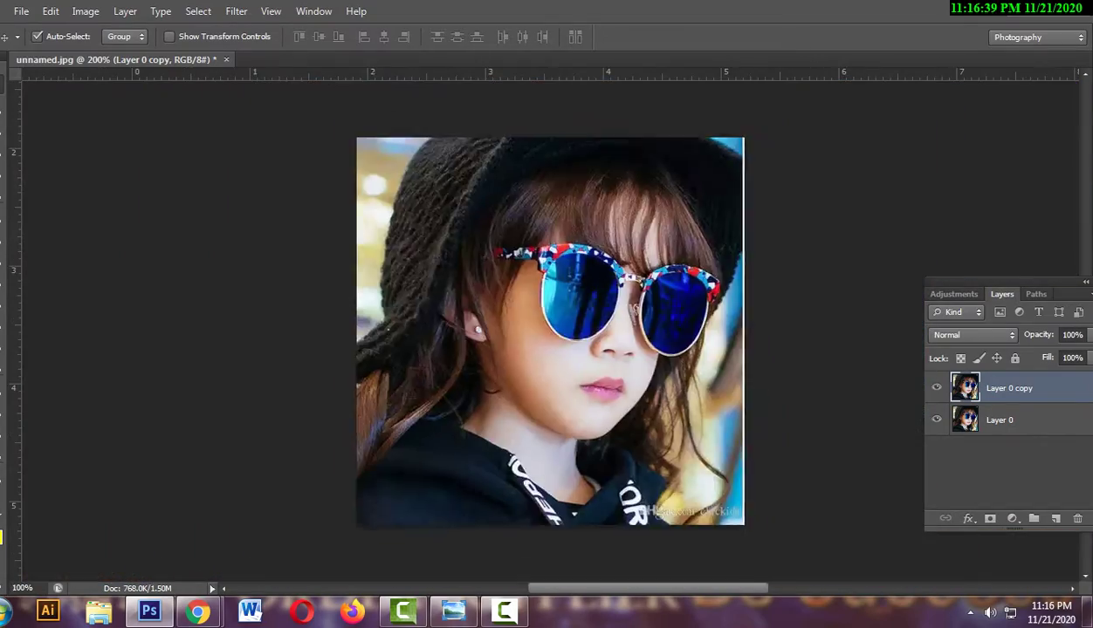
pyautogui.hotkey('ctrl', '-')
pyautogui.hotkey('ctrl', '+')
pyautogui.hotkey('ctrl', '+')
pyautogui.hotkey('ctrl', '-')
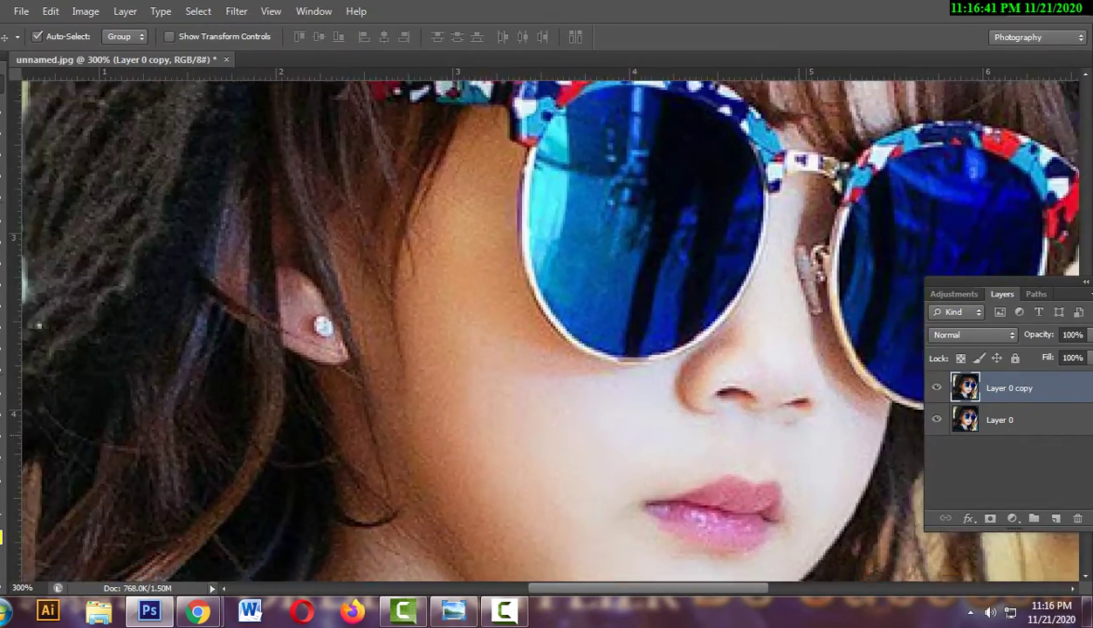
pyautogui.hotkey('ctrl', '-')
pyautogui.hotkey('ctrl', '-')
pyautogui.hotkey('ctrl', '-')
pyautogui.hotkey('ctrl', '+')
pyautogui.hotkey('ctrl', '+')
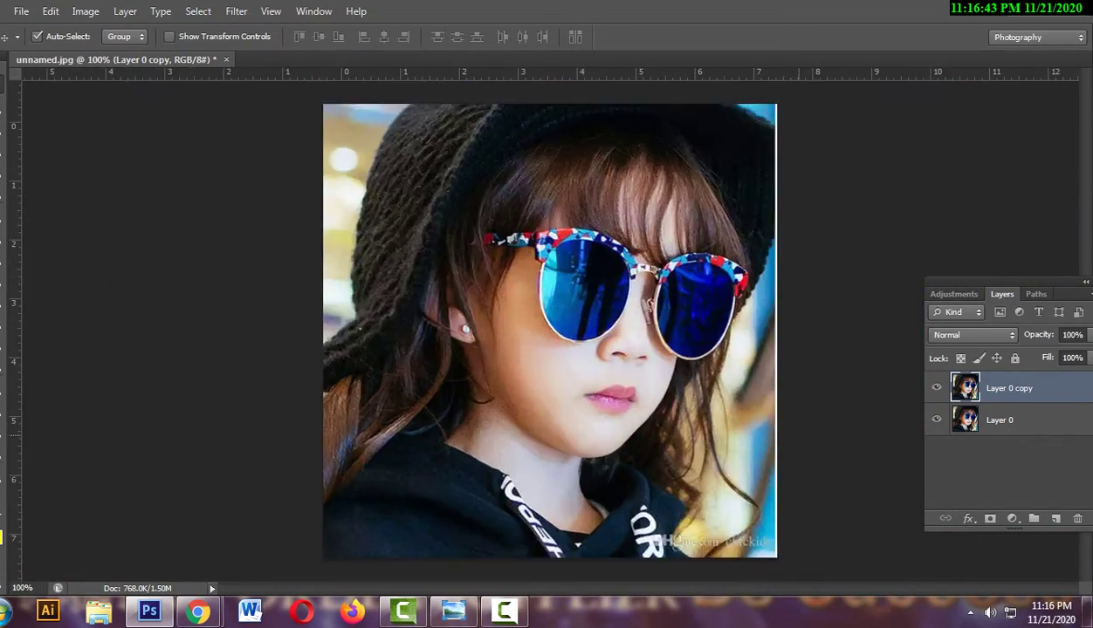
pyautogui.hotkey('ctrl', '+')
pyautogui.hotkey('ctrl', '-')
pyautogui.hotkey('ctrl', '+')
pyautogui.hotkey('ctrl', '+')
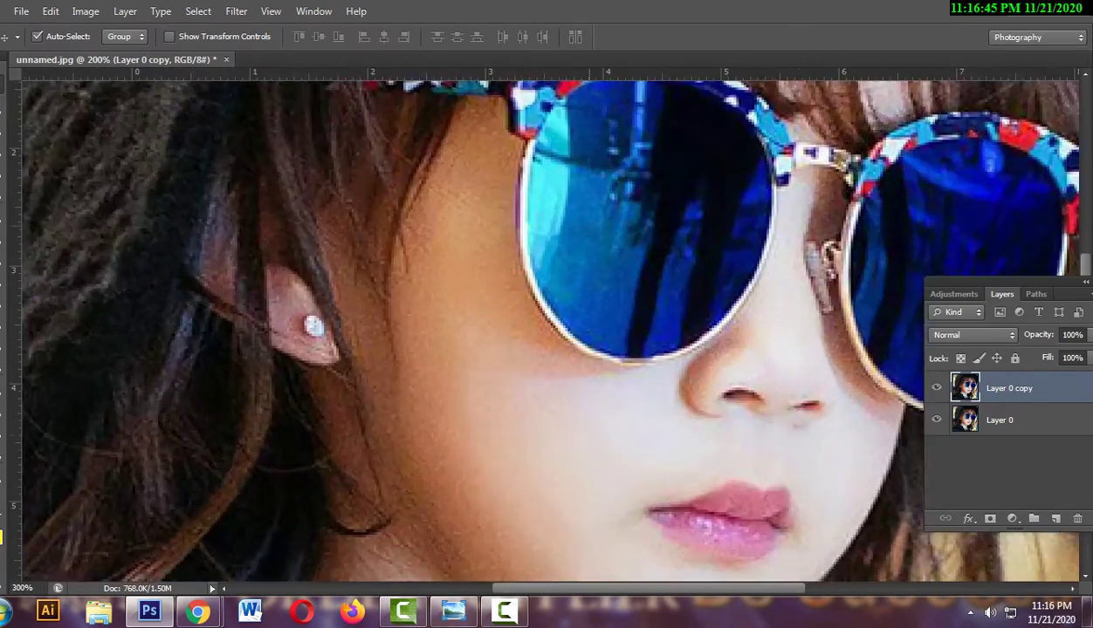
pyautogui.hotkey('ctrl', '+')
pyautogui.hotkey('ctrl', '-')
pyautogui.hotkey('ctrl', '-')
pyautogui.hotkey('ctrl', '+')
pyautogui.hotkey('ctrl', '-')
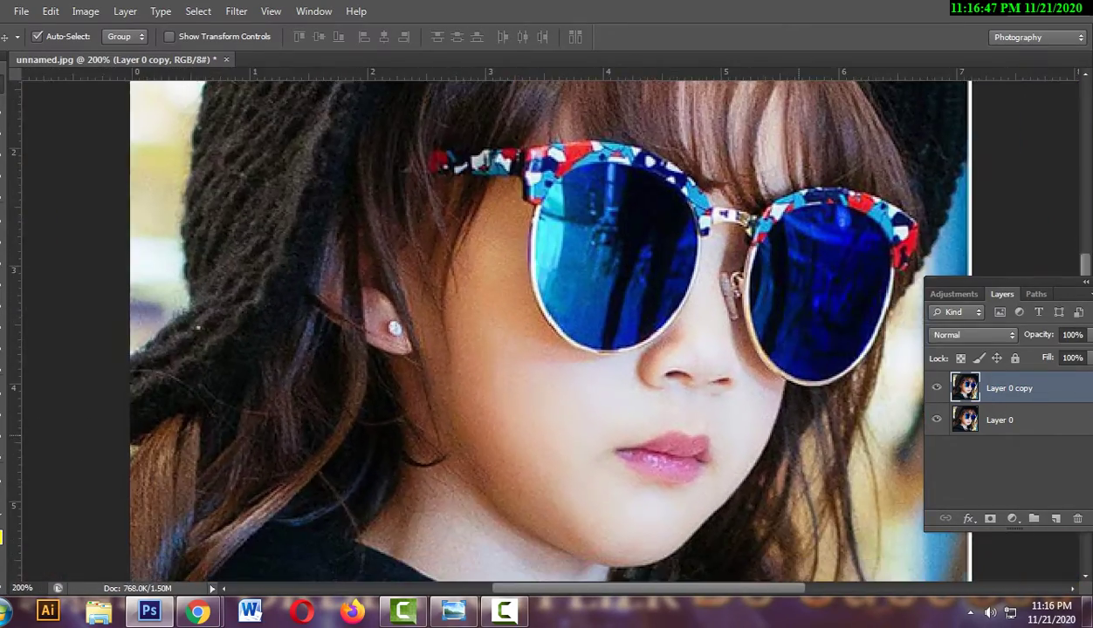
pyautogui.hotkey('ctrl', '+')
pyautogui.hotkey('ctrl', '+')
pyautogui.hotkey('ctrl', '-')
pyautogui.hotkey('ctrl', '-')
pyautogui.hotkey('ctrl', '-')
pyautogui.hotkey('ctrl', '-')
pyautogui.hotkey('ctrl', '-')
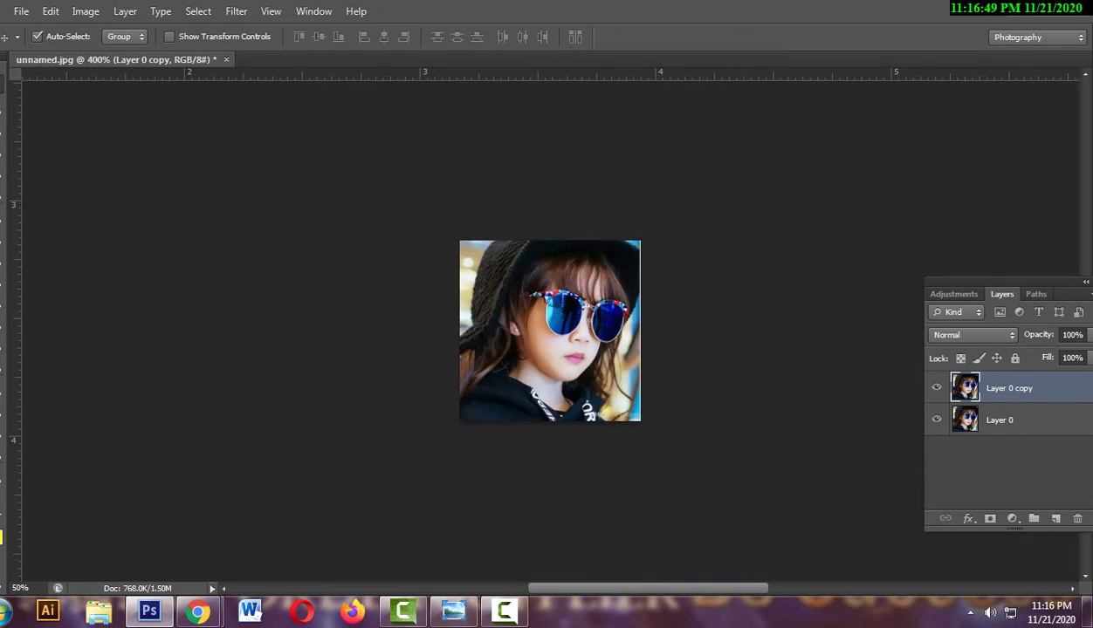
pyautogui.hotkey('ctrl', '-')
pyautogui.hotkey('ctrl', '-')
pyautogui.hotkey('ctrl', '-')
pyautogui.hotkey('ctrl', '-')
pyautogui.hotkey('ctrl', '-')
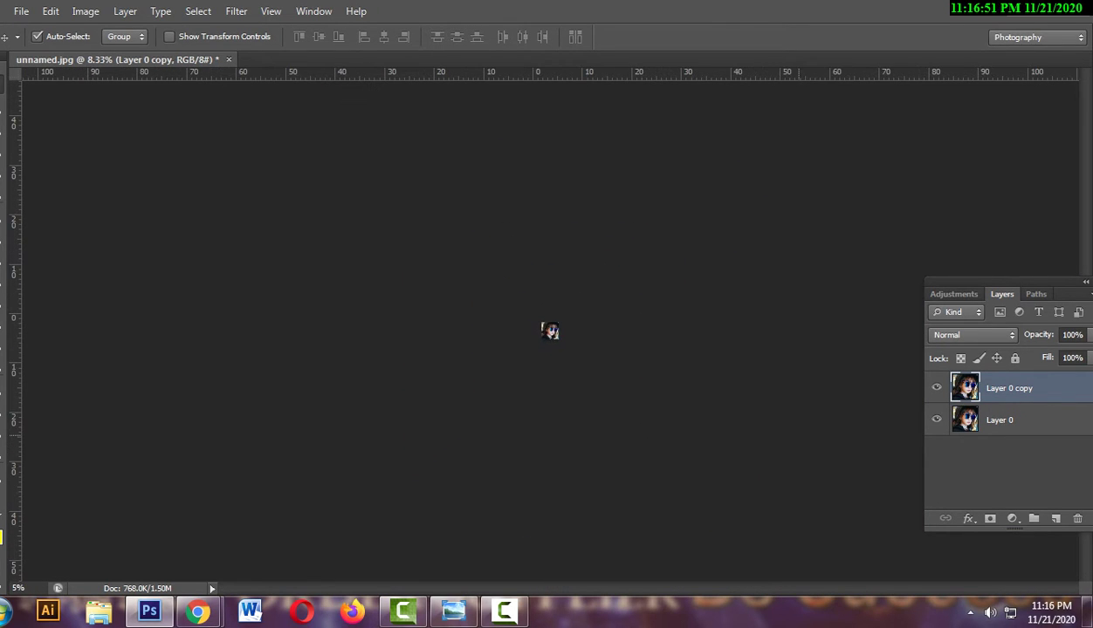
pyautogui.hotkey('ctrl', '-')
pyautogui.hotkey('ctrl', '-')
pyautogui.hotkey('ctrl', '+')
pyautogui.hotkey('ctrl', '+')
pyautogui.hotkey('ctrl', '+')
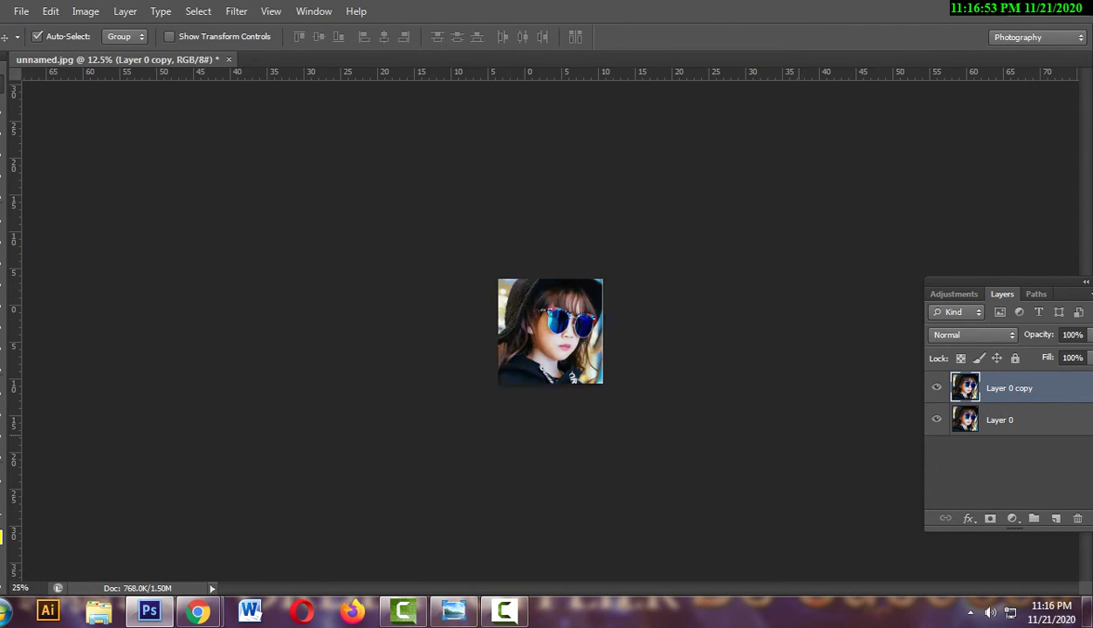
pyautogui.hotkey('ctrl', '+')
pyautogui.hotkey('ctrl', '+')
pyautogui.hotkey('ctrl', '+')
pyautogui.hotkey('ctrl', '+')
pyautogui.hotkey('ctrl', '+')
pyautogui.hotkey('ctrl', '+')
pyautogui.hotkey('ctrl', '+')
pyautogui.hotkey('ctrl', '+')
pyautogui.hotkey('ctrl', '+')
pyautogui.hotkey('ctrl', '+')
pyautogui.hotkey('ctrl', '+')
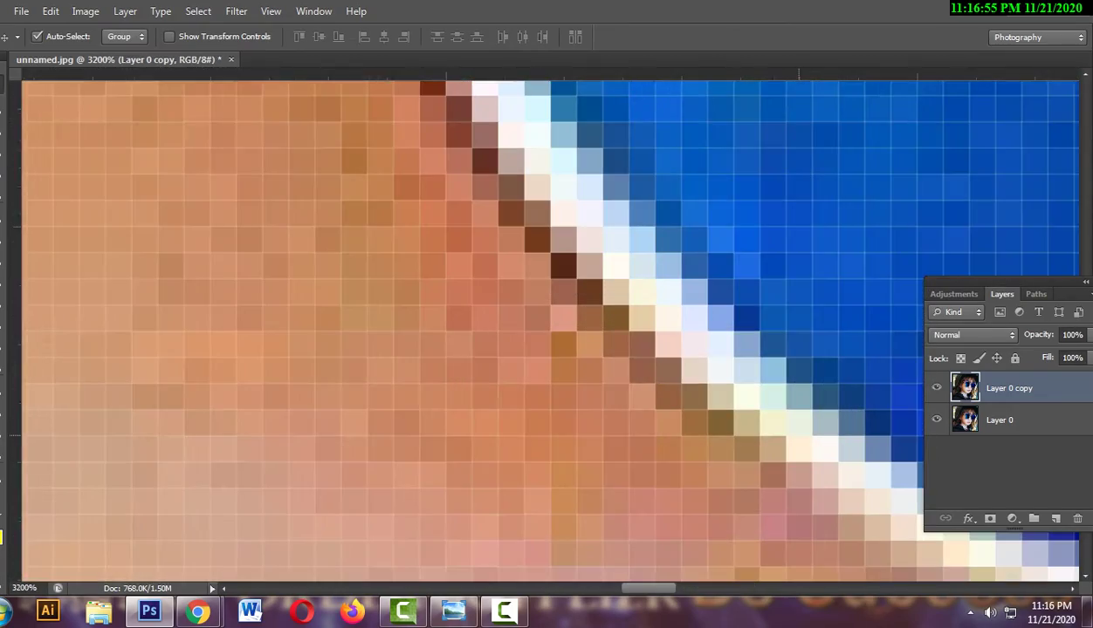
pyautogui.hotkey('ctrl', '-')
pyautogui.hotkey('ctrl', '-')
pyautogui.hotkey('ctrl', '-')
pyautogui.hotkey('ctrl', '-')
pyautogui.hotkey('ctrl', '-')
pyautogui.hotkey('ctrl', '-')
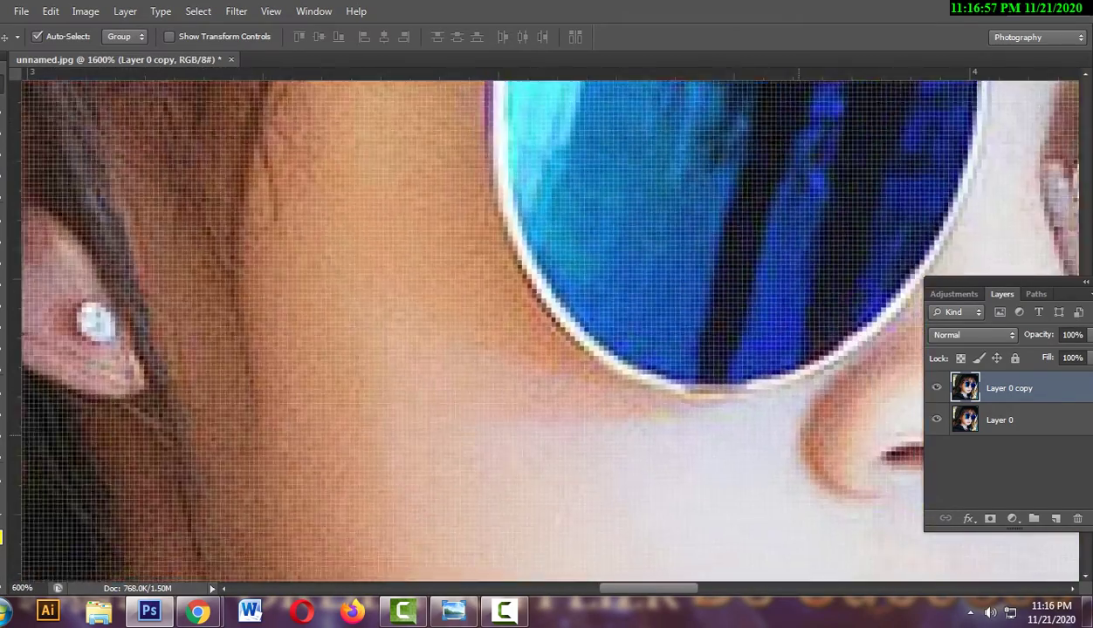
pyautogui.hotkey('ctrl', '-')
pyautogui.hotkey('ctrl', '-')
pyautogui.hotkey('ctrl', '-')
pyautogui.hotkey('ctrl', '-')
pyautogui.hotkey('ctrl', '-')
pyautogui.hotkey('ctrl', '-')
pyautogui.hotkey('ctrl', '+')
pyautogui.hotkey('ctrl', '+')
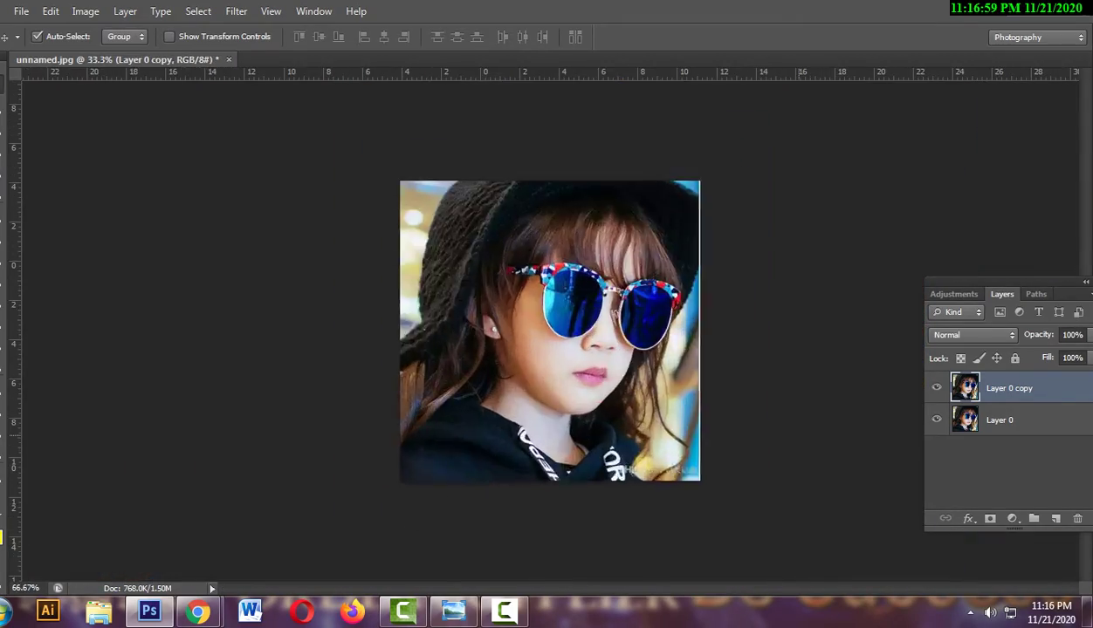
pyautogui.hotkey('ctrl', '+')
pyautogui.hotkey('ctrl', '+')
pyautogui.hotkey('ctrl', '+')
pyautogui.hotkey('ctrl', '+')
pyautogui.hotkey('ctrl', '+')
pyautogui.hotkey('ctrl', '+')
pyautogui.hotkey('ctrl', '-')
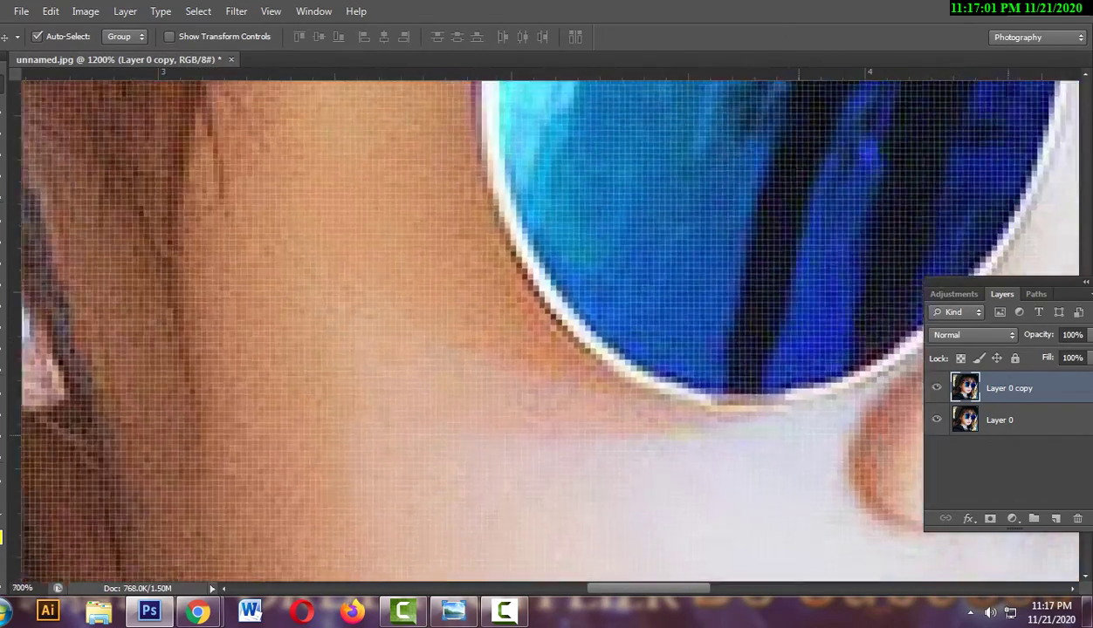
pyautogui.hotkey('ctrl', '-')
pyautogui.hotkey('ctrl', '-')
pyautogui.hotkey('ctrl', '-')
pyautogui.hotkey('ctrl', '-')
pyautogui.hotkey('ctrl', '-')
pyautogui.hotkey('ctrl', '-')
pyautogui.hotkey('ctrl', '-')
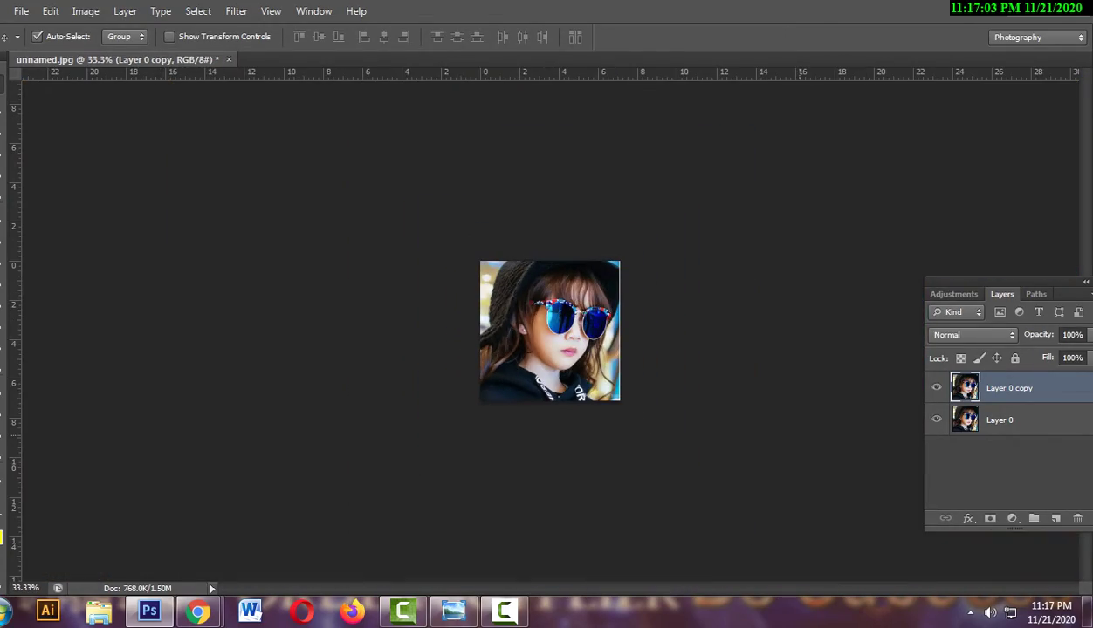
pyautogui.hotkey('ctrl', '+')
pyautogui.hotkey('ctrl', '+')
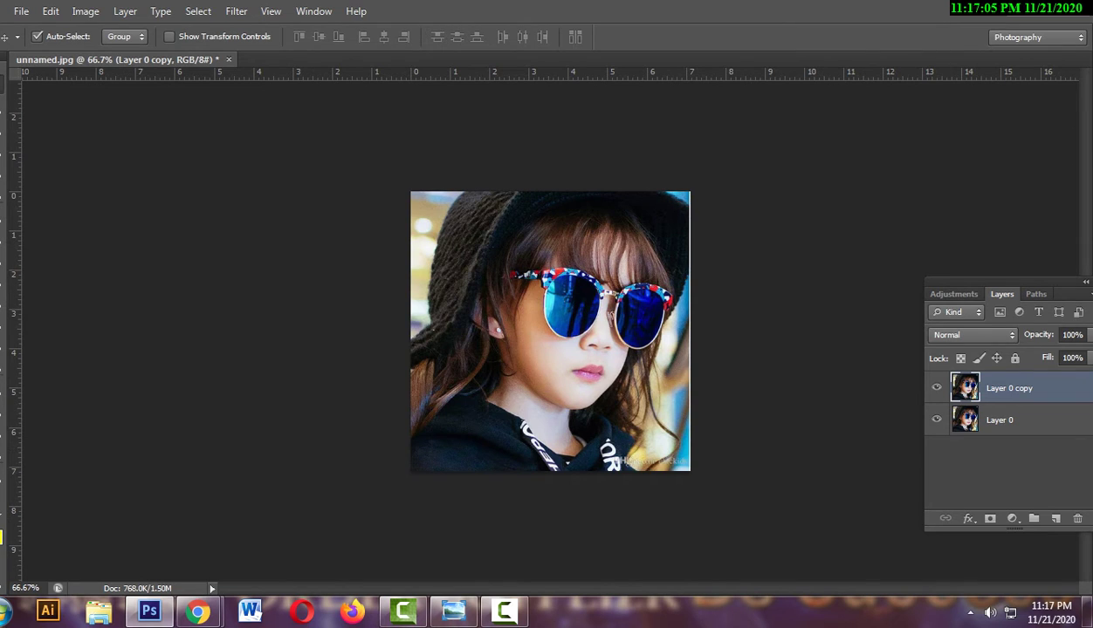
# Hide the original Layer 0 and zoom in on the top of the hat.
pyautogui.click(936, 419)
pyautogui.hotkey('ctrl', '+')
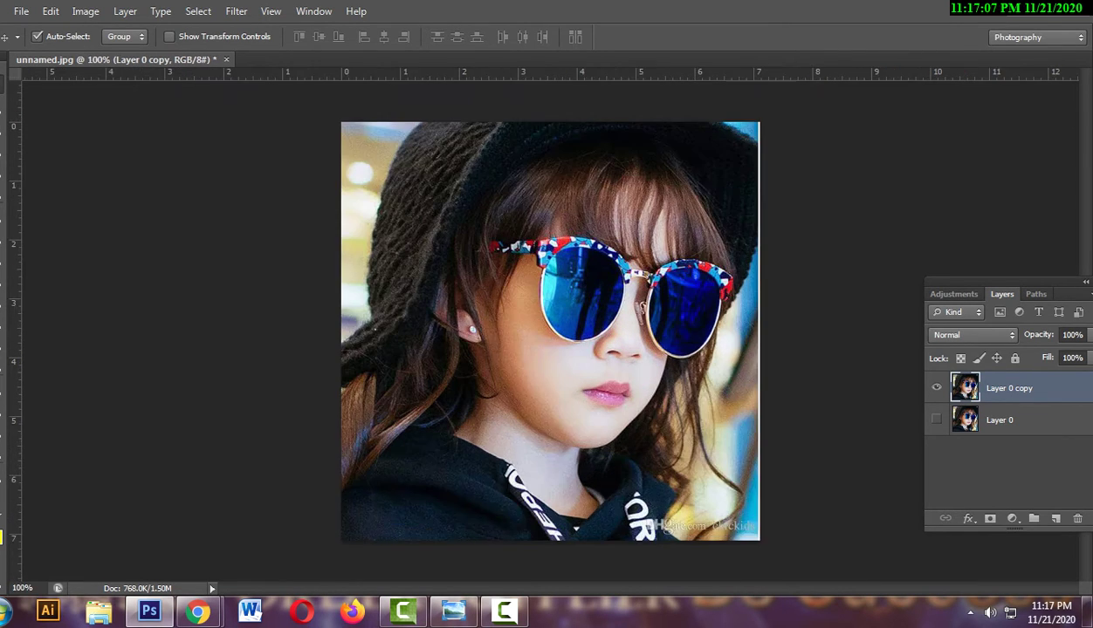
pyautogui.hotkey('ctrl', '+')
pyautogui.moveTo(437, 262)
pyautogui.mouseDown()
pyautogui.moveTo(490, 408)
pyautogui.moveTo(515, 523)
pyautogui.mouseUp()
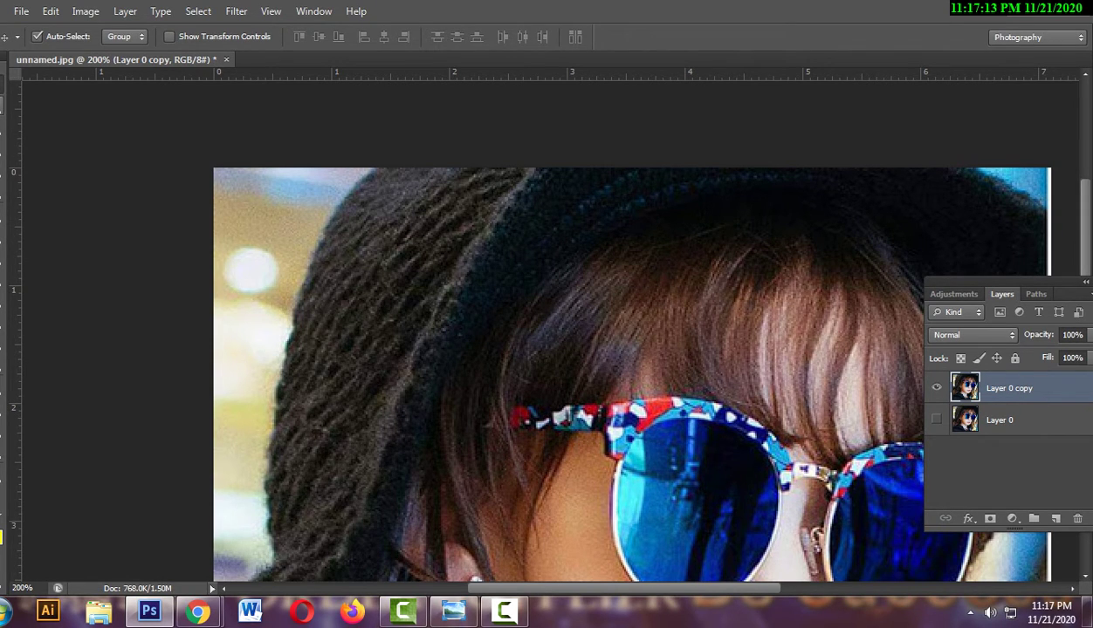
# Try a freehand lasso cut along the hat's left edge, then undo it and deselect.
pyautogui.press('l')
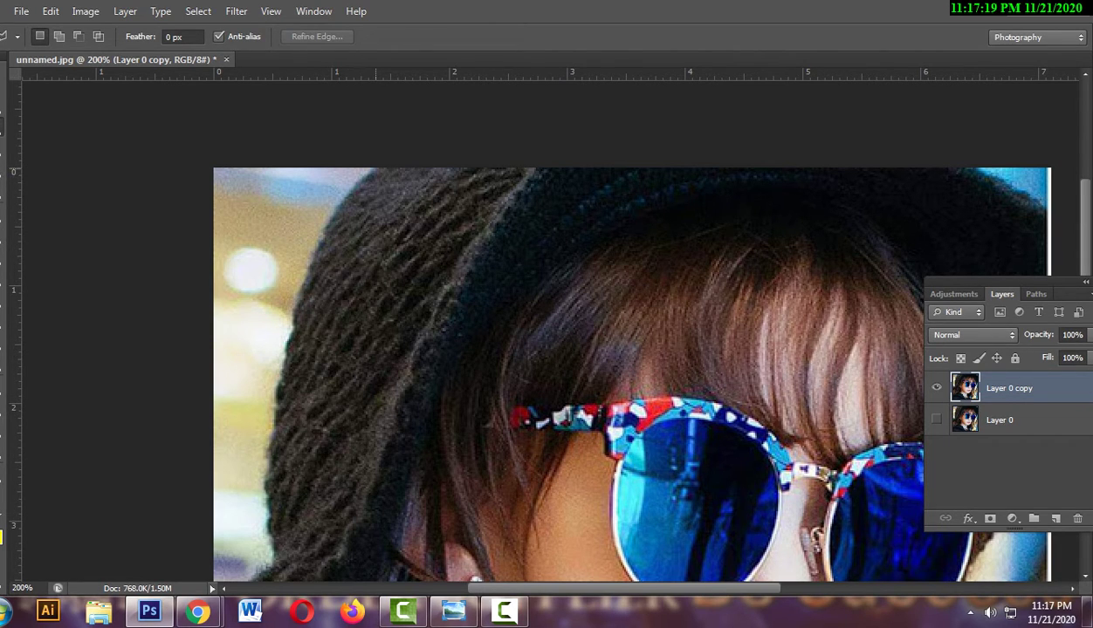
pyautogui.moveTo(374, 170)
pyautogui.mouseDown()
pyautogui.moveTo(330, 220)
pyautogui.moveTo(326, 266)
pyautogui.mouseUp()
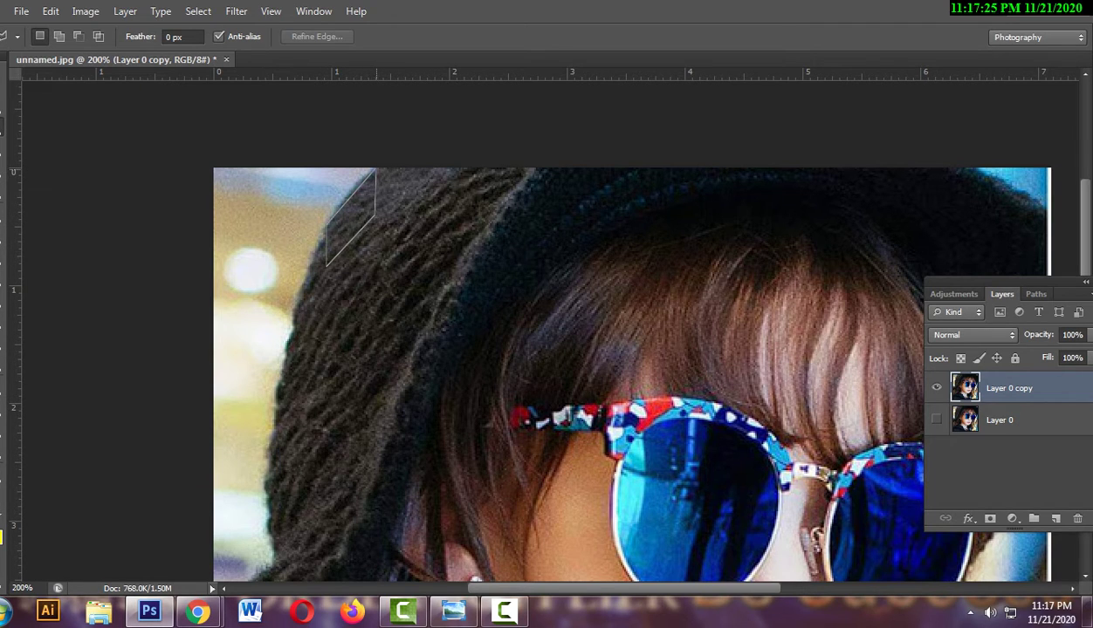
pyautogui.click(375, 170)
pyautogui.press('Delete')
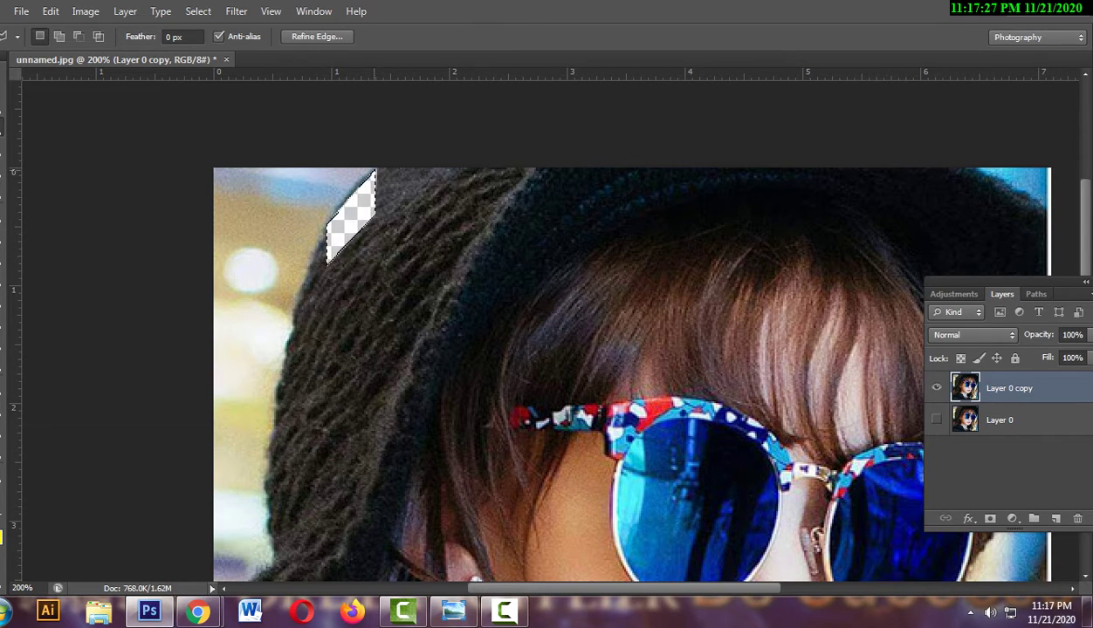
pyautogui.hotkey('ctrl', 'z')
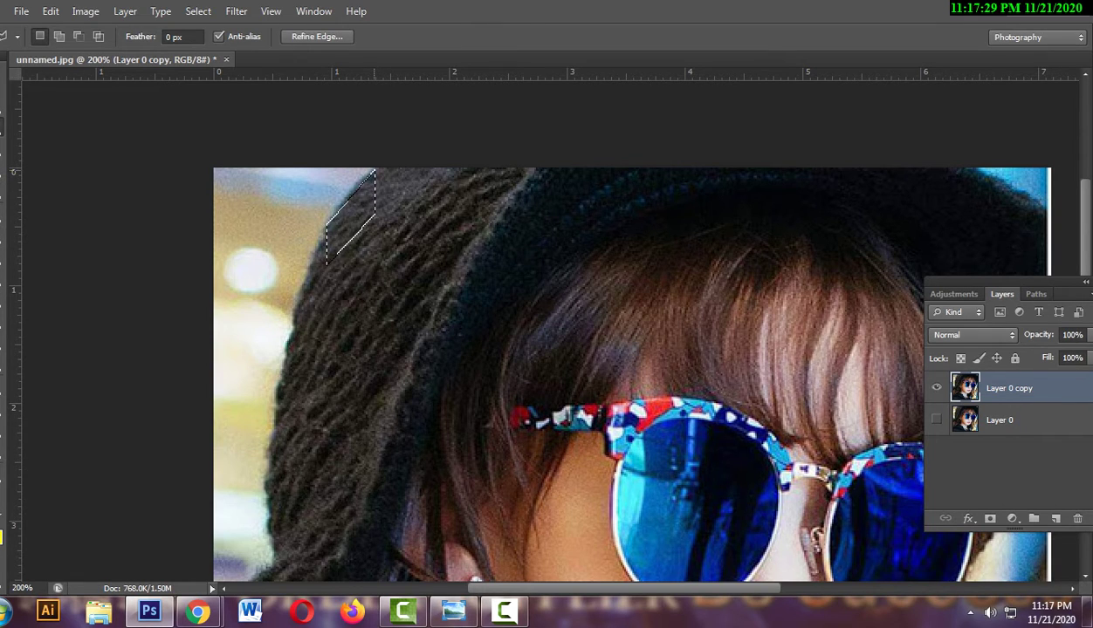
pyautogui.hotkey('ctrl', 'd')
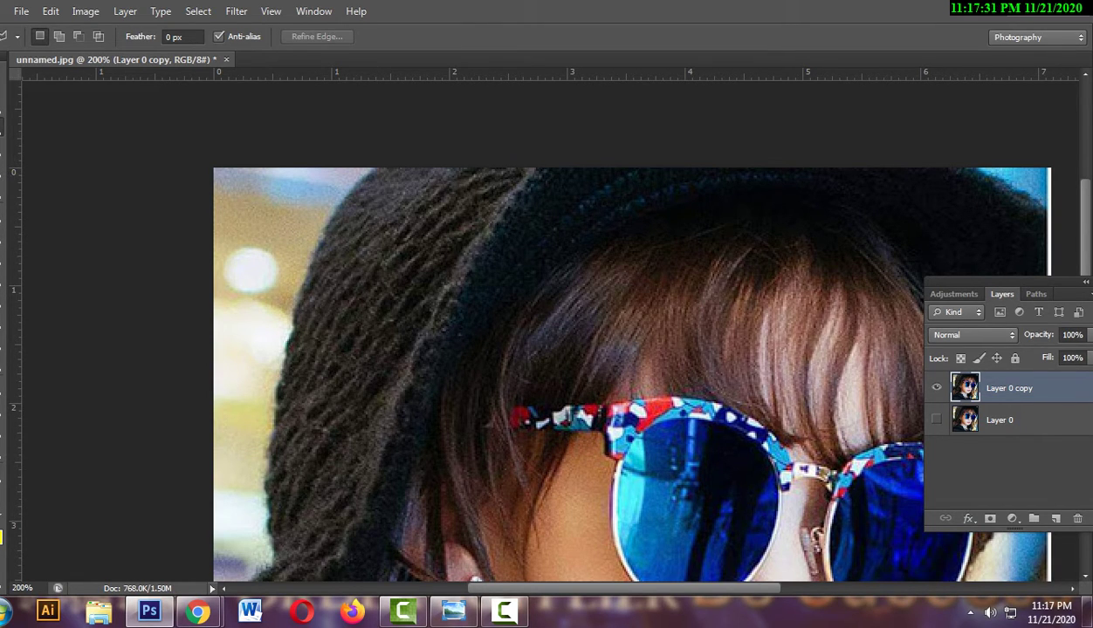
pyautogui.rightClick(4, 124)
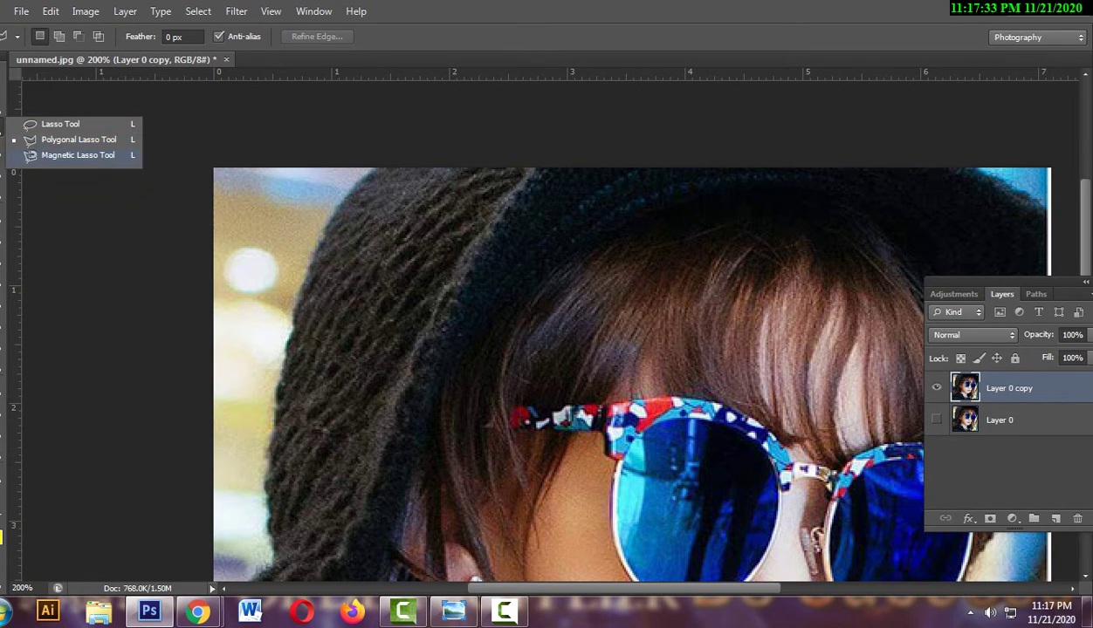
# Magnetic-lasso the background left of the hat, feather it 1 px and delete it to transparency.
pyautogui.click(78, 154)
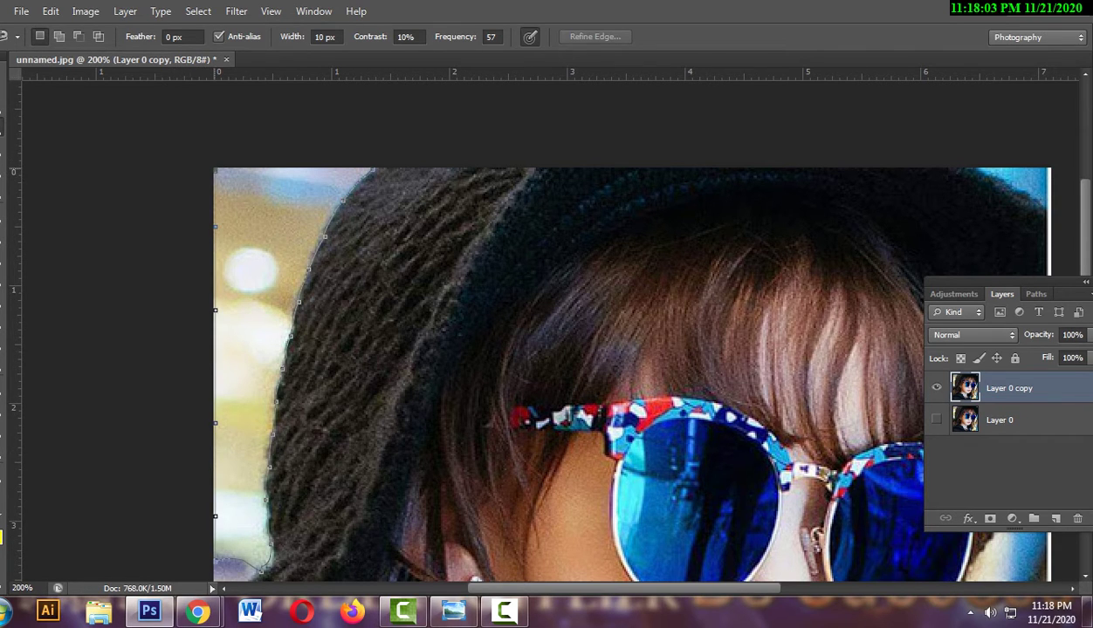
pyautogui.click(359, 171)
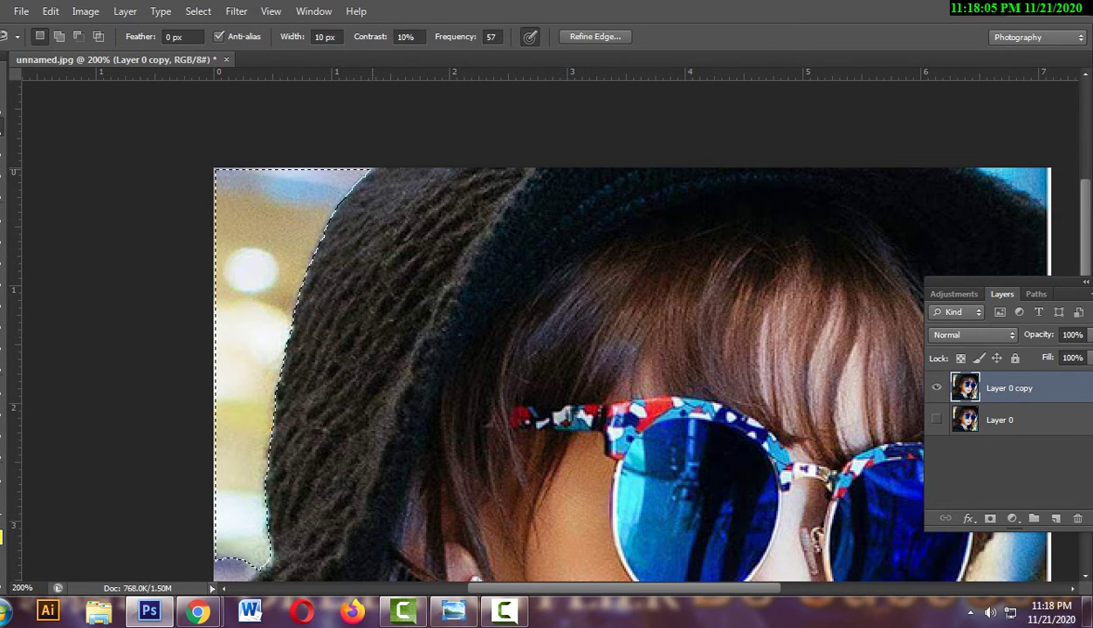
pyautogui.rightClick(312, 194)
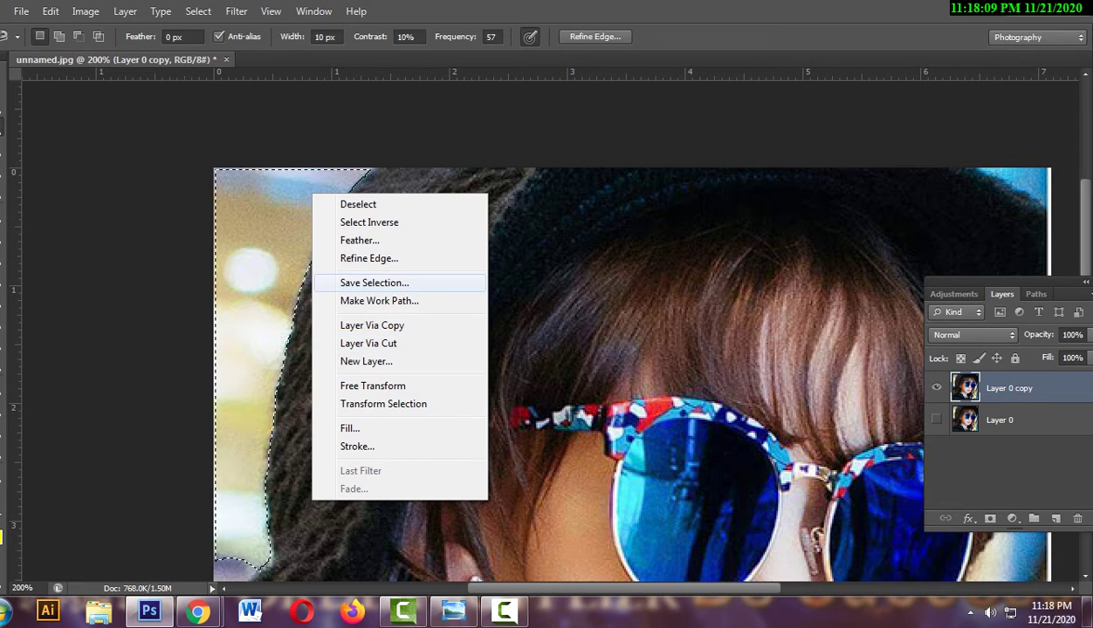
pyautogui.click(359, 240)
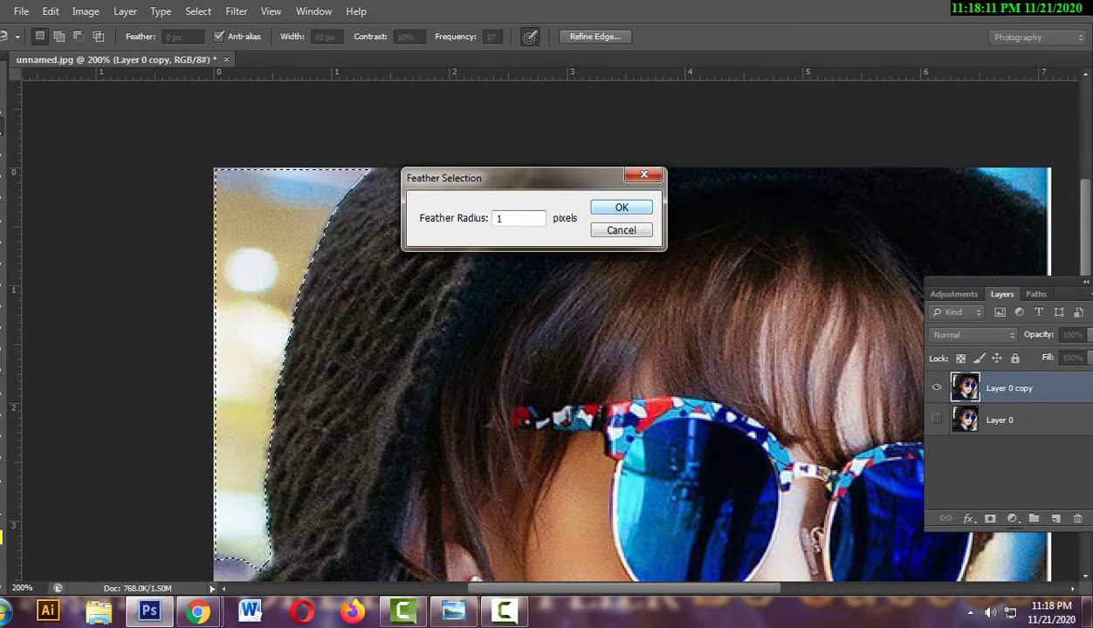
pyautogui.click(620, 207)
pyautogui.press('Delete')
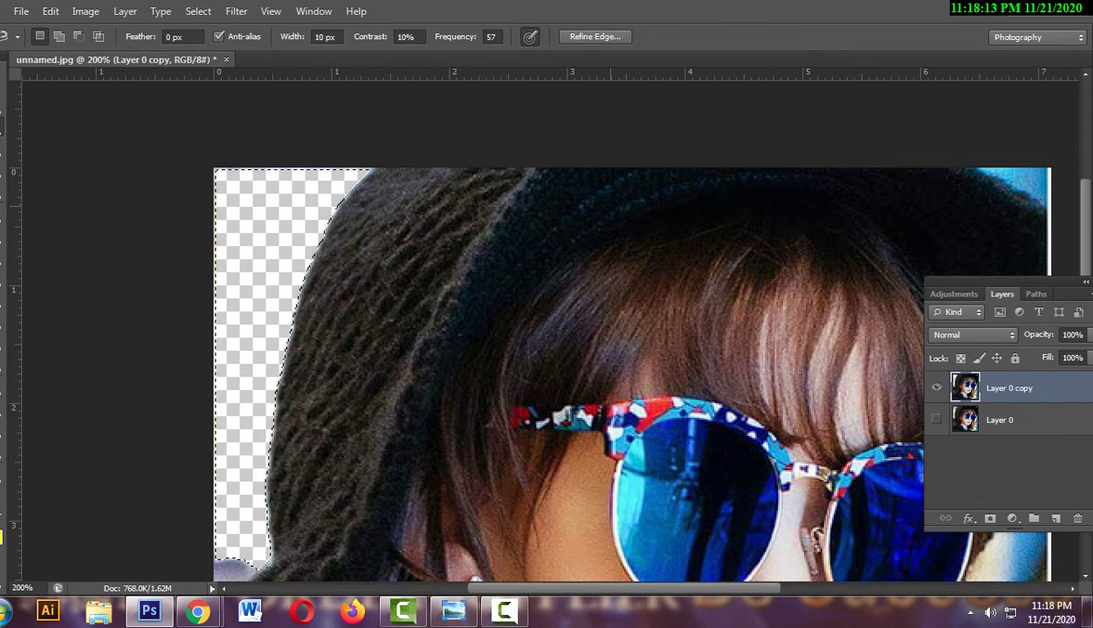
pyautogui.hotkey('ctrl', 'd')
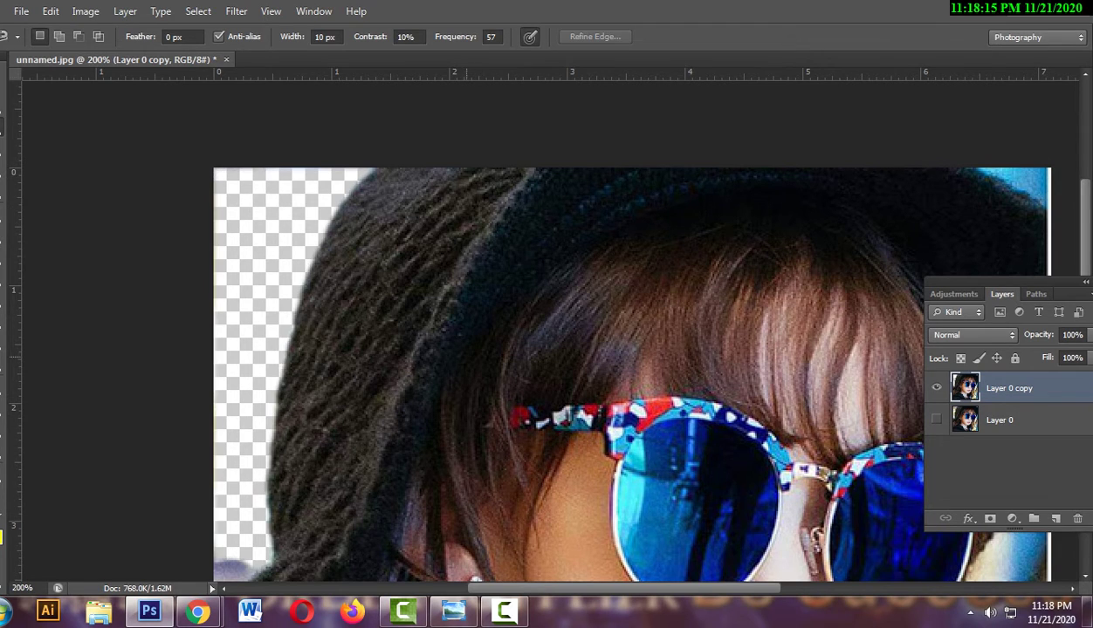
pyautogui.scroll(-2, 637, 349)
pyautogui.scroll(-2, 637, 349)
pyautogui.scroll(-2, 637, 350)
# Select the leftover patch beside the left hair, feather it 1 px, delete it and deselect.
pyautogui.scroll(-1, 637, 350)
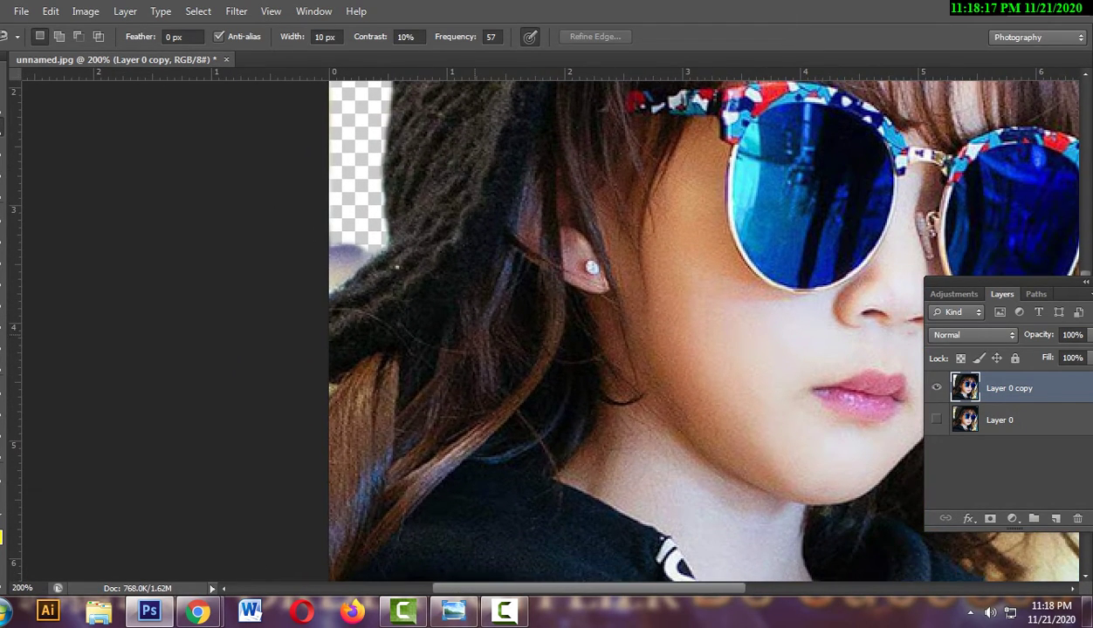
pyautogui.scroll(1, 637, 349)
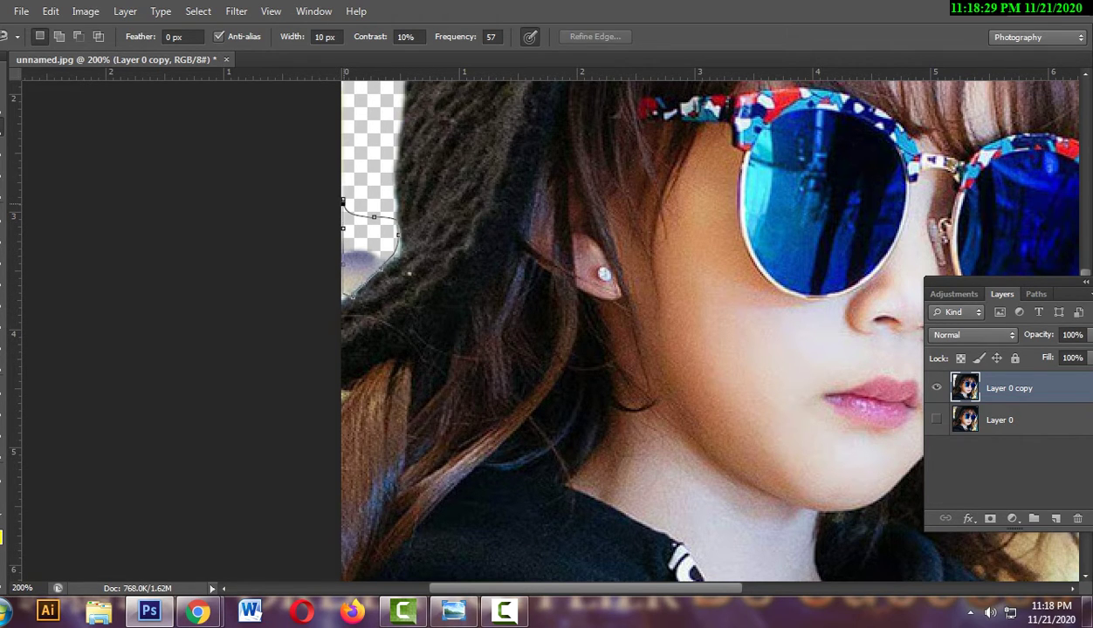
pyautogui.click(343, 203)
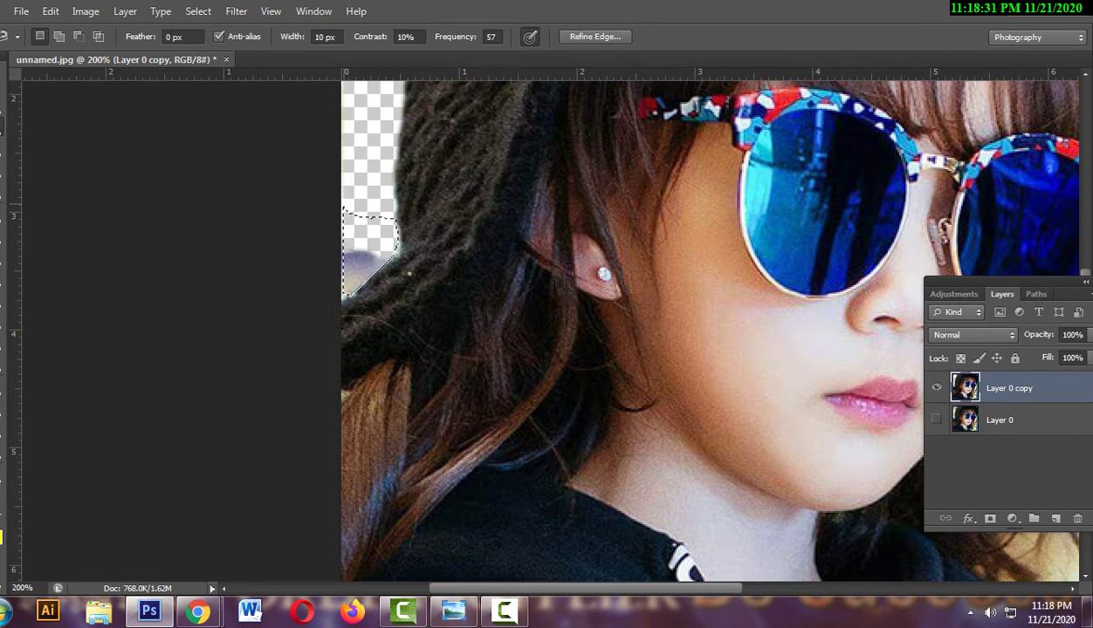
pyautogui.rightClick(341, 201)
pyautogui.click(384, 253)
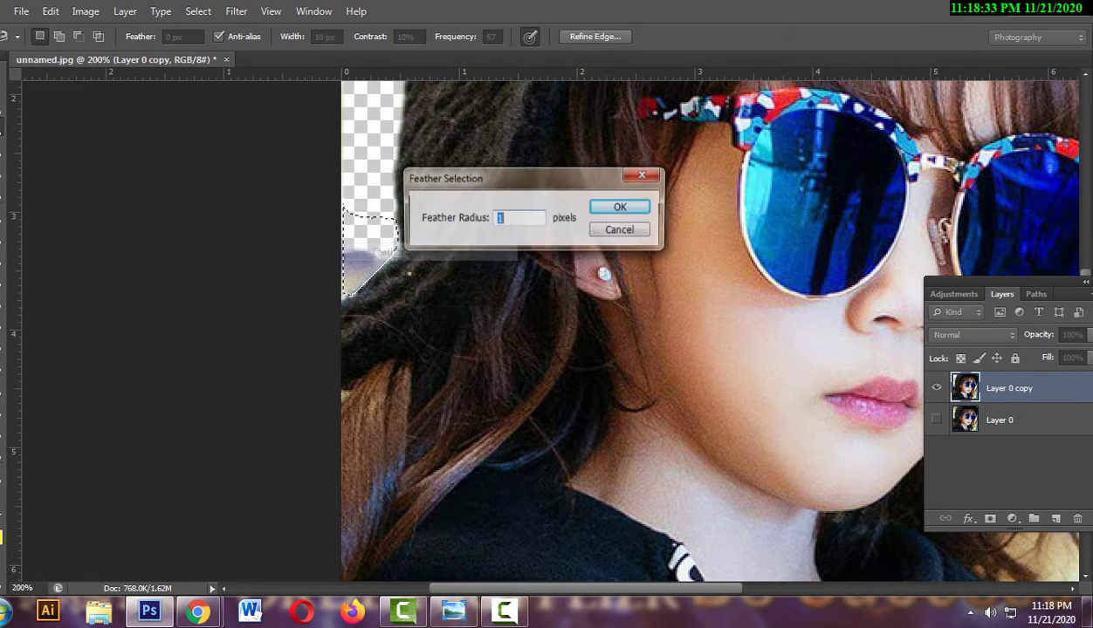
pyautogui.press('Return')
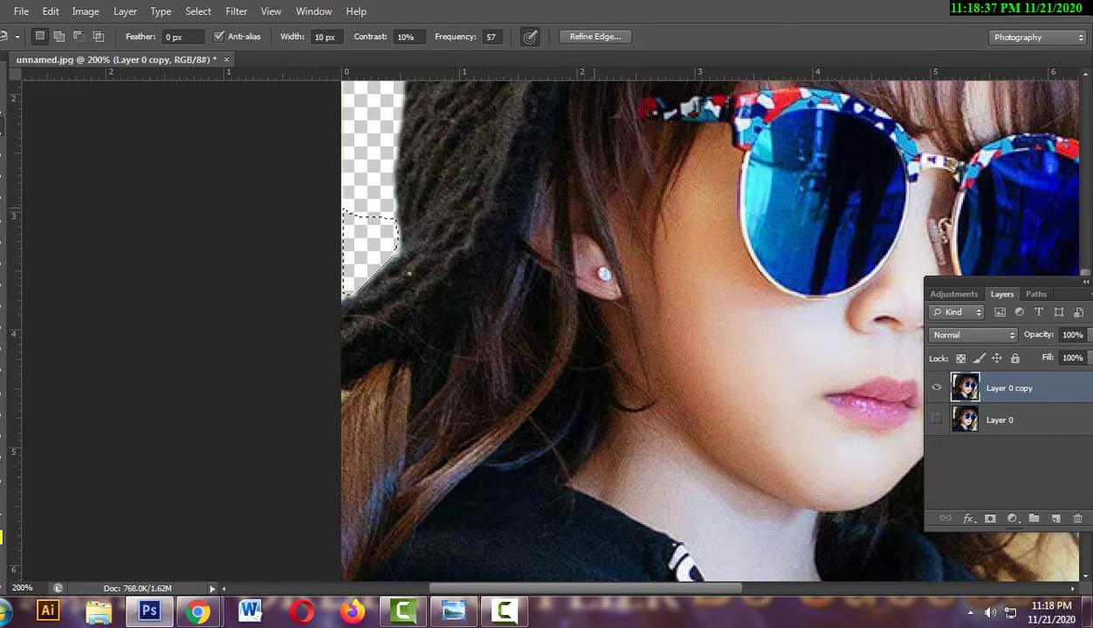
pyautogui.press('Delete')
pyautogui.hotkey('ctrl', 'd')
# Zoom out to the whole image, then zoom to 300% and pan to the top right.
pyautogui.hotkey('ctrl', '-')
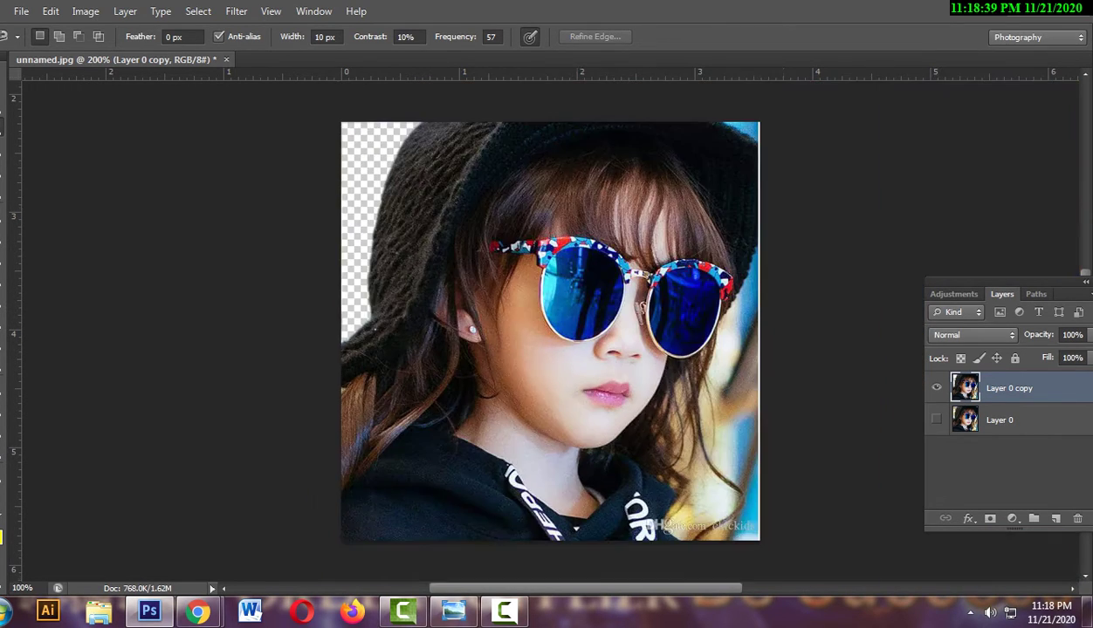
pyautogui.hotkey('ctrl', '-')
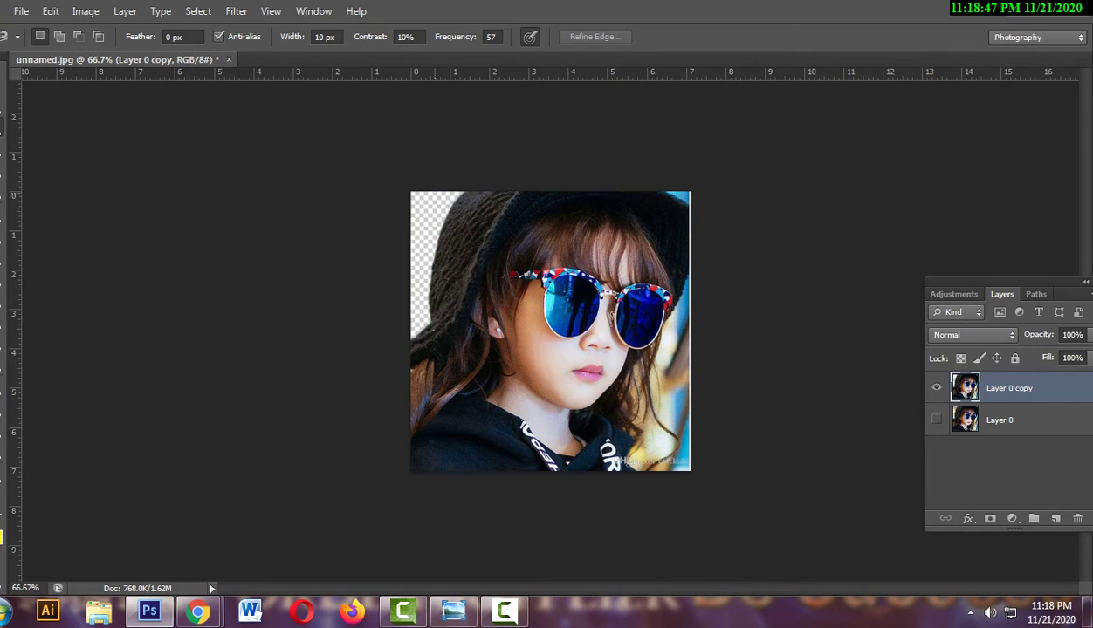
pyautogui.hotkey('ctrl', '+')
pyautogui.hotkey('ctrl', '+')
pyautogui.hotkey('ctrl', '+')
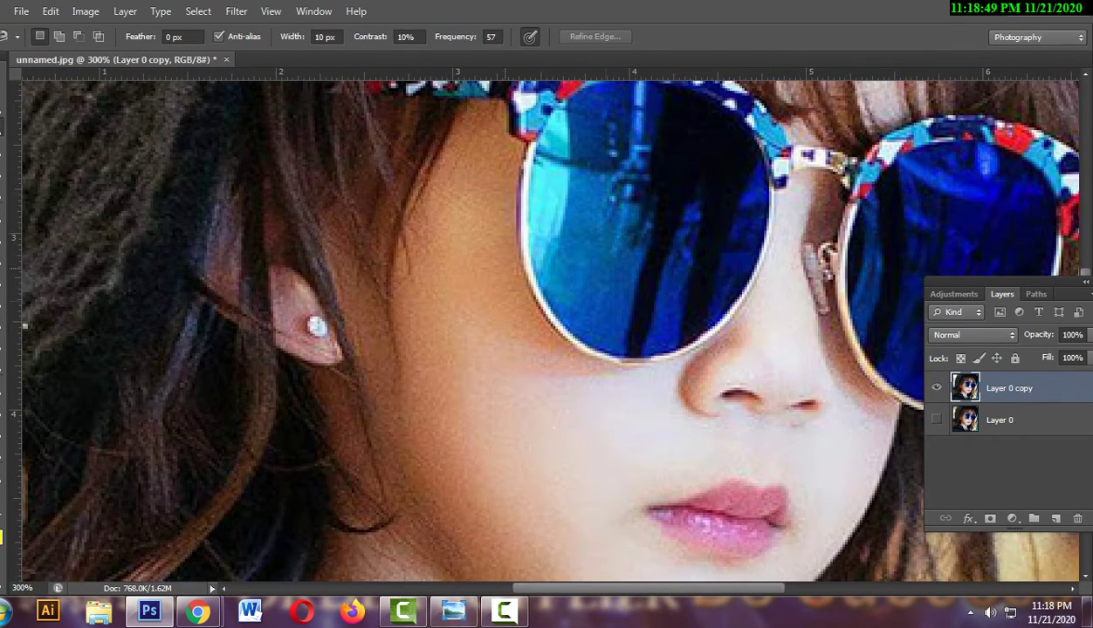
pyautogui.hscroll(5, 471, 332)
pyautogui.hscroll(5, 471, 331)
pyautogui.scroll(3, 471, 332)
pyautogui.scroll(4, 471, 332)
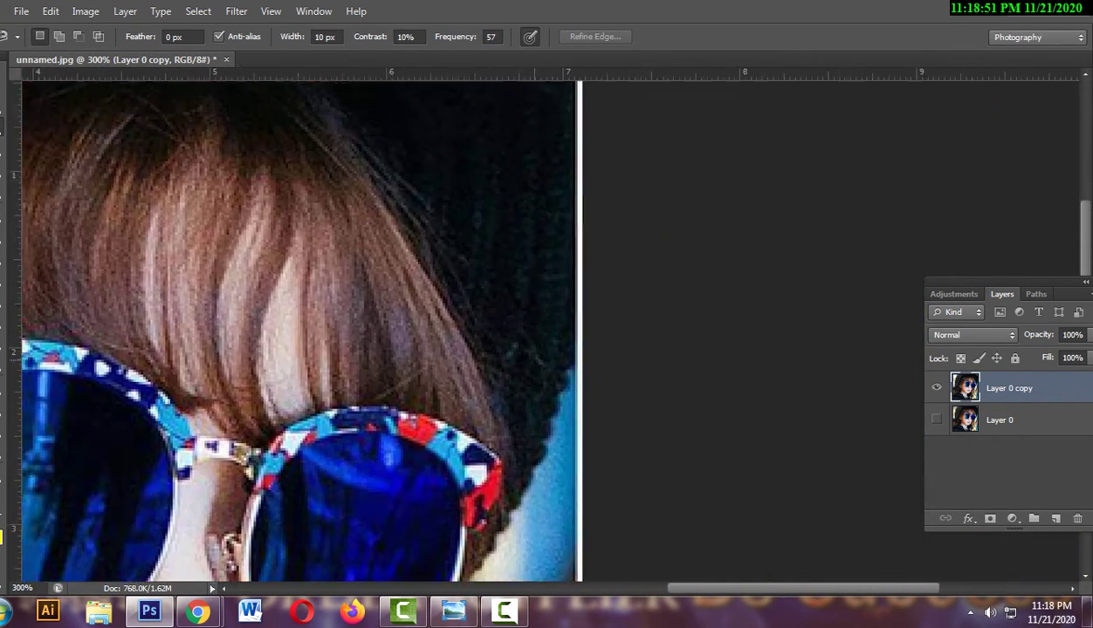
pyautogui.scroll(2, 296, 323)
pyautogui.scroll(2, 296, 323)
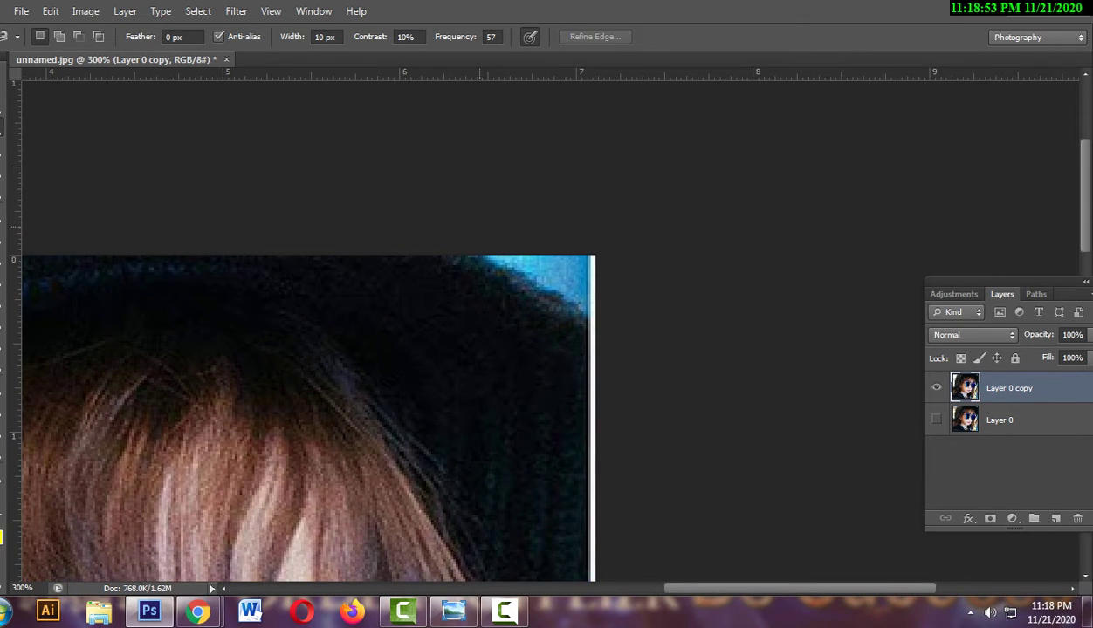
# Magnetic-lasso the blue corner right of the hat top, feather it and delete it to transparency.
pyautogui.click(463, 257)
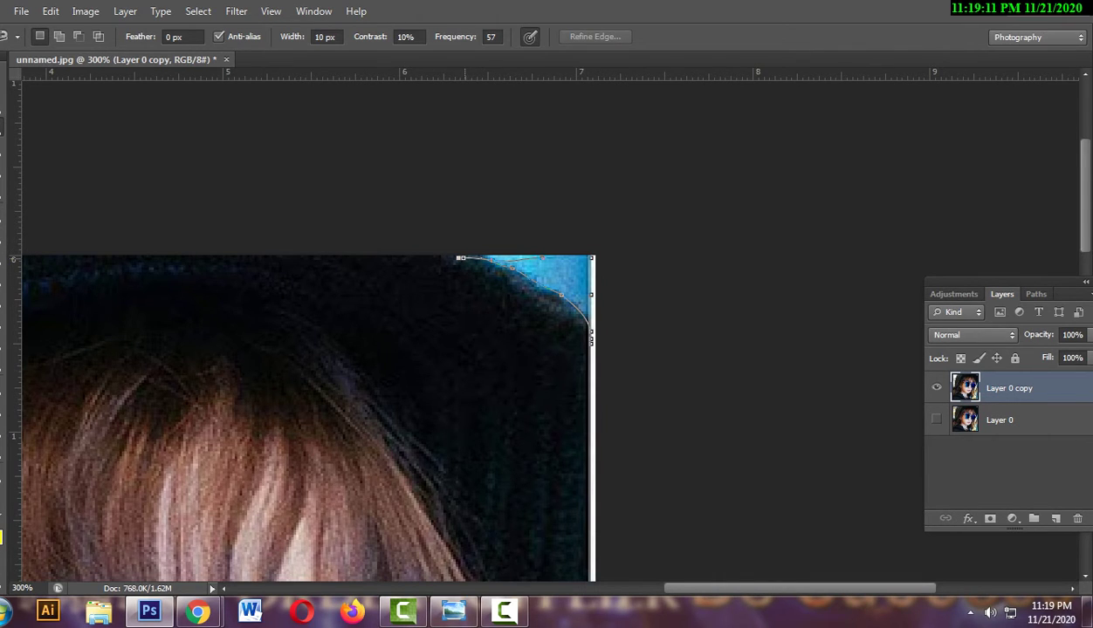
pyautogui.doubleClick(591, 332)
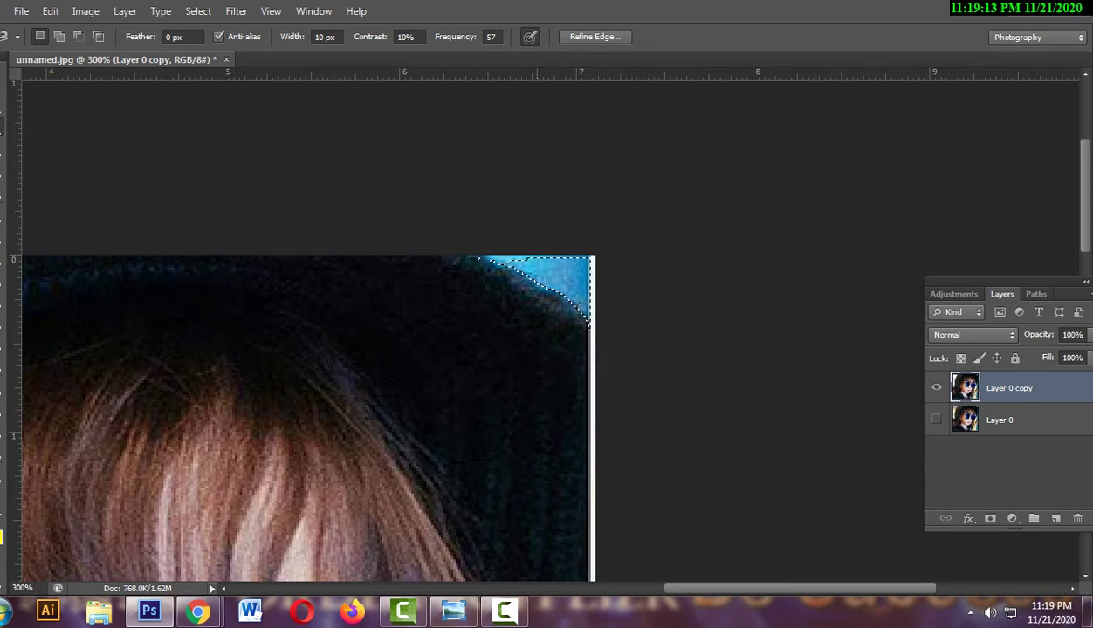
pyautogui.rightClick(542, 272)
pyautogui.click(590, 320)
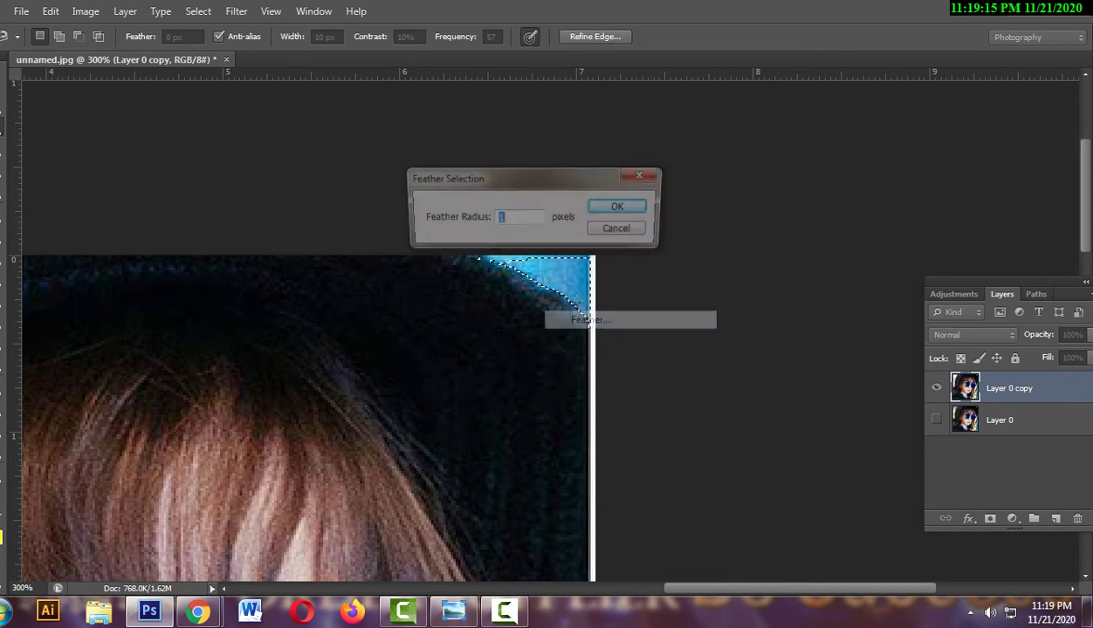
pyautogui.press('Return')
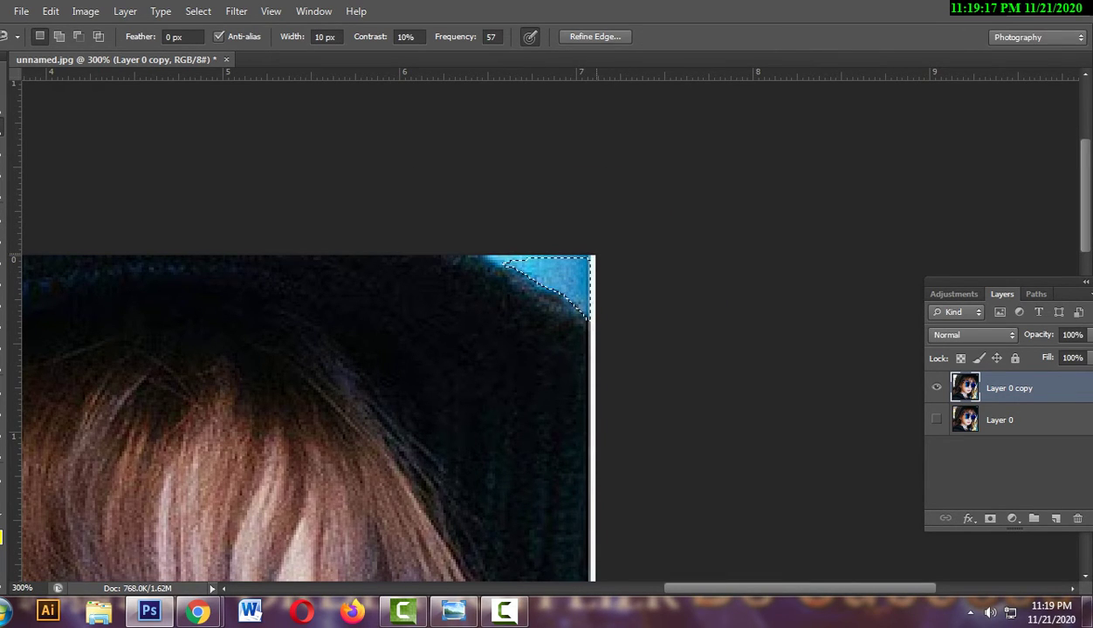
pyautogui.press('Delete')
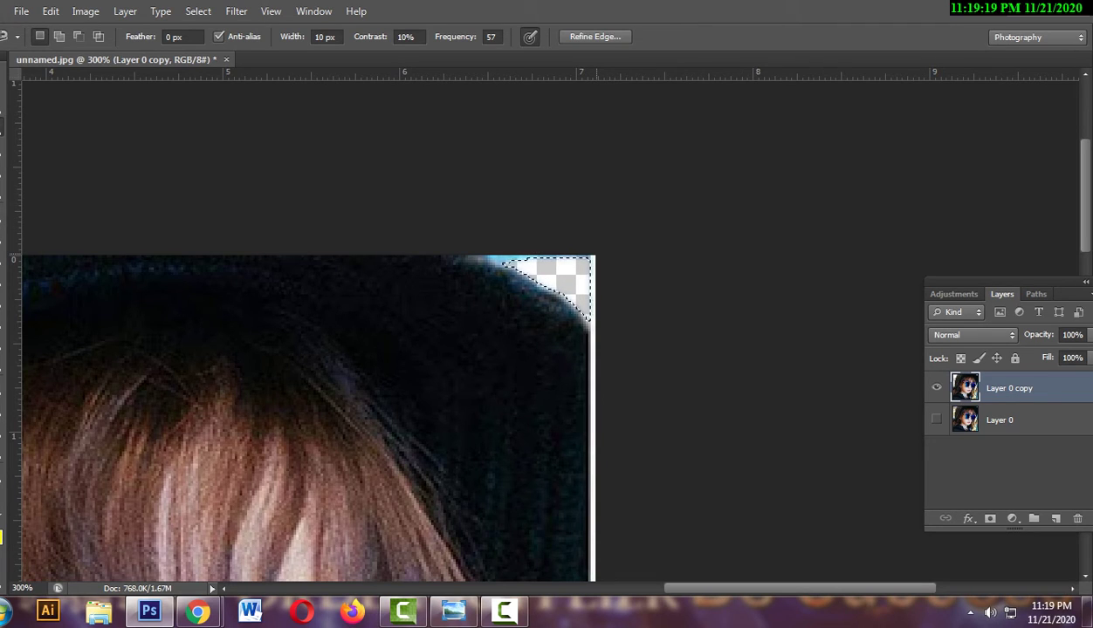
pyautogui.hotkey('ctrl', 'd')
pyautogui.hotkey('ctrl', '+')
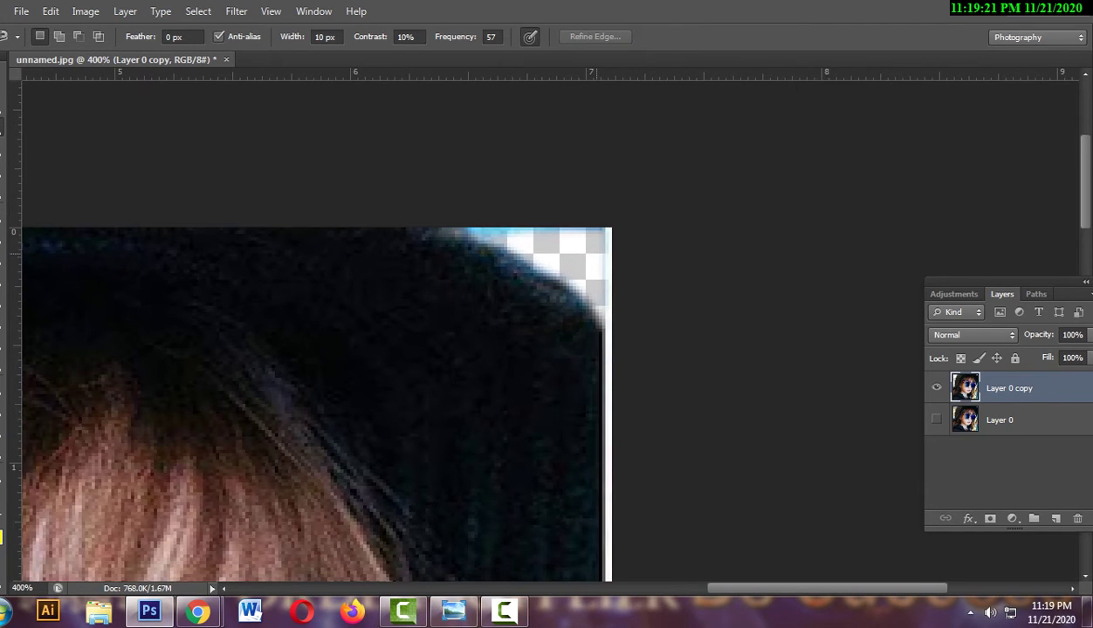
pyautogui.press('m')
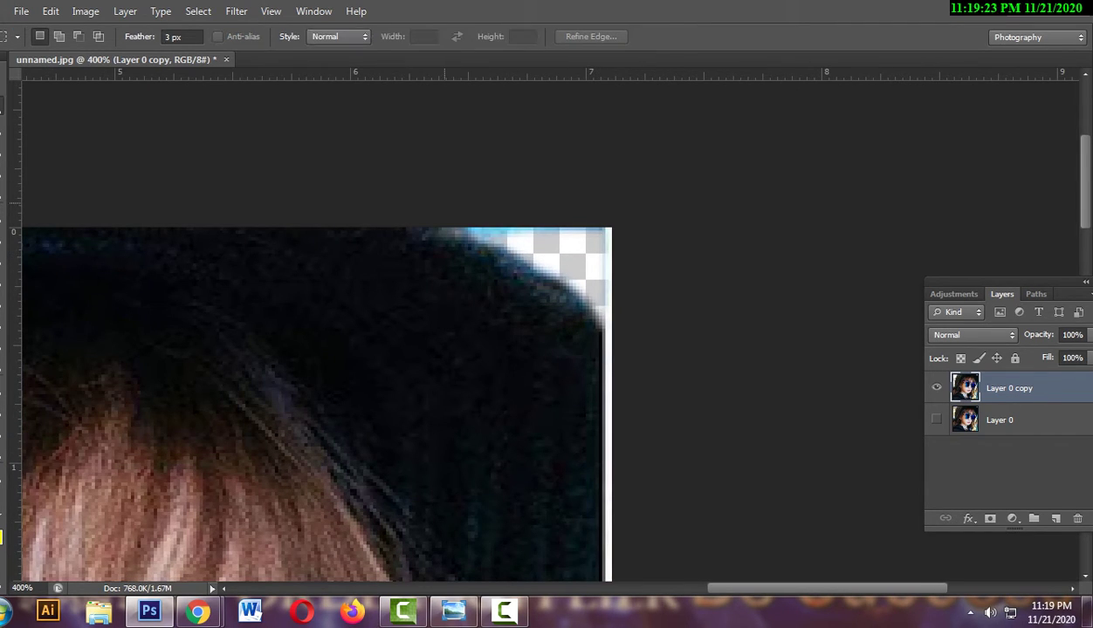
pyautogui.moveTo(489, 196); pyautogui.dragTo(497, 202)
pyautogui.click(501, 228)
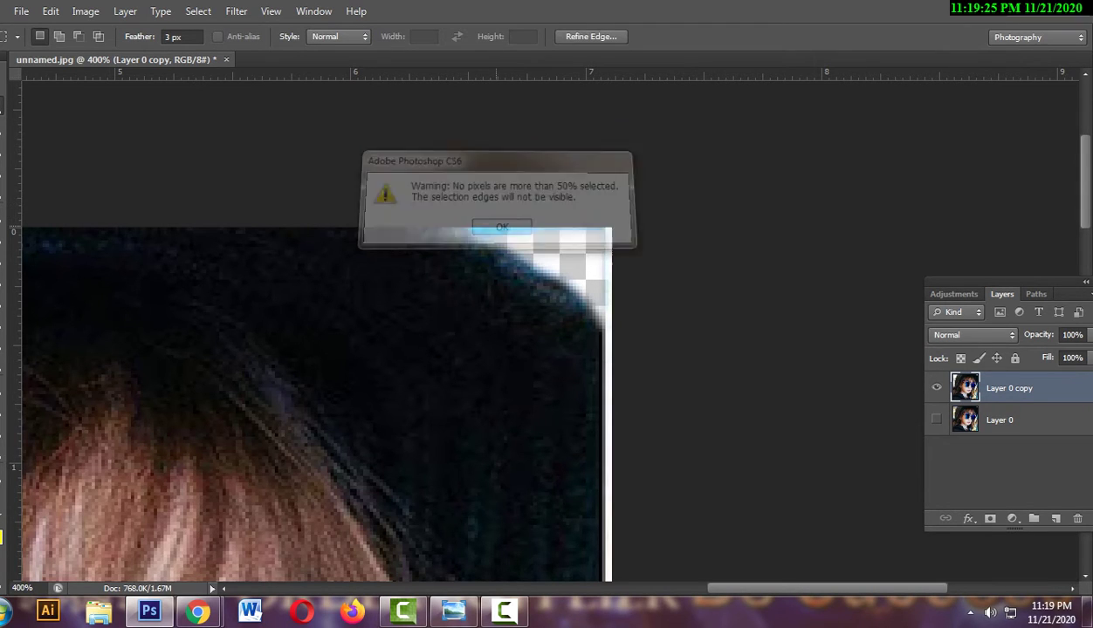
pyautogui.moveTo(456, 229); pyautogui.dragTo(608, 239)
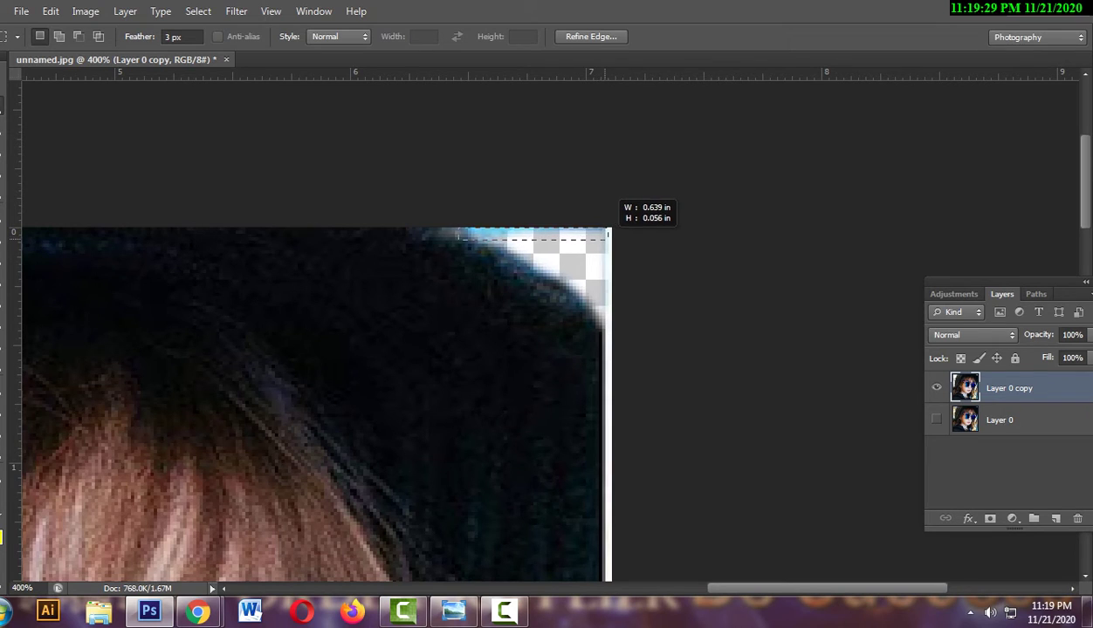
pyautogui.moveTo(608, 239); pyautogui.dragTo(611, 232)
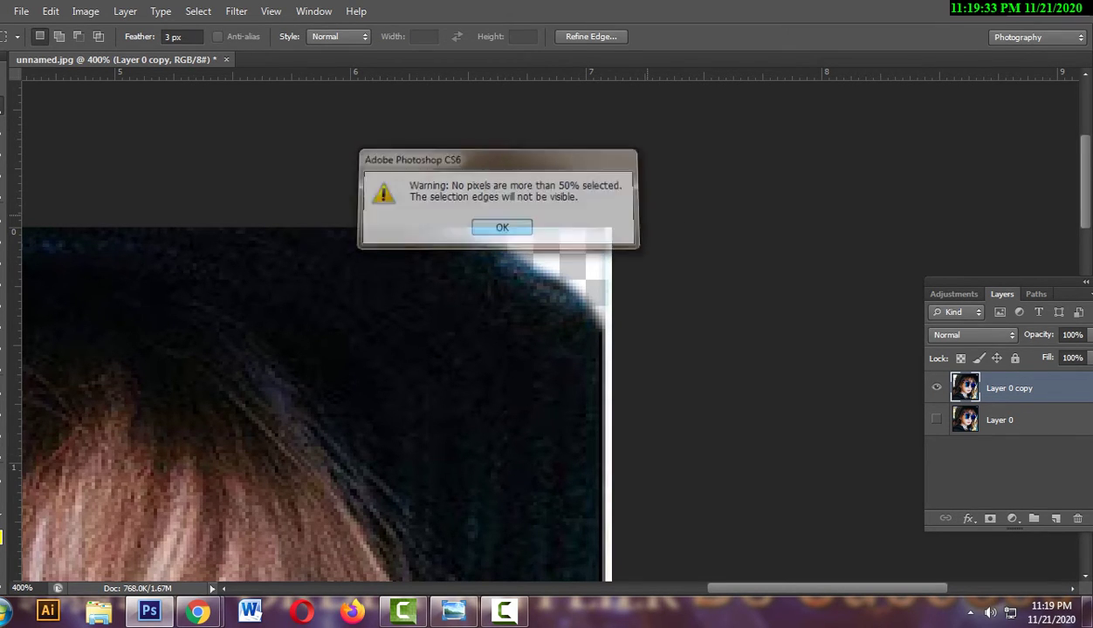
pyautogui.press('Return')
pyautogui.moveTo(485, 187); pyautogui.dragTo(633, 197)
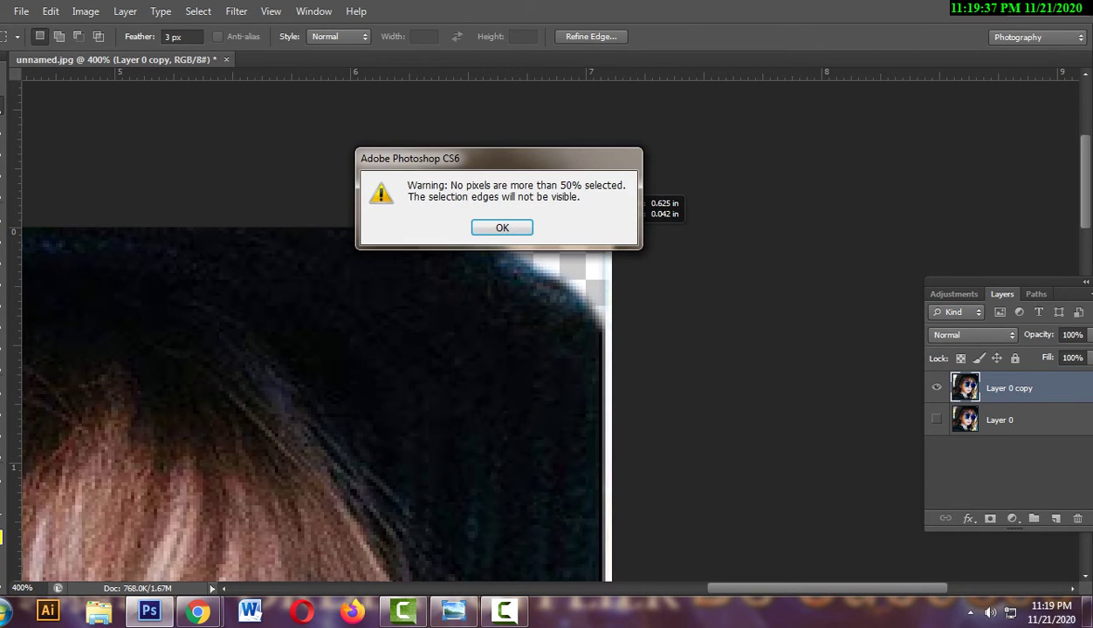
pyautogui.press('Return')
pyautogui.hotkey('ctrl', 'd')
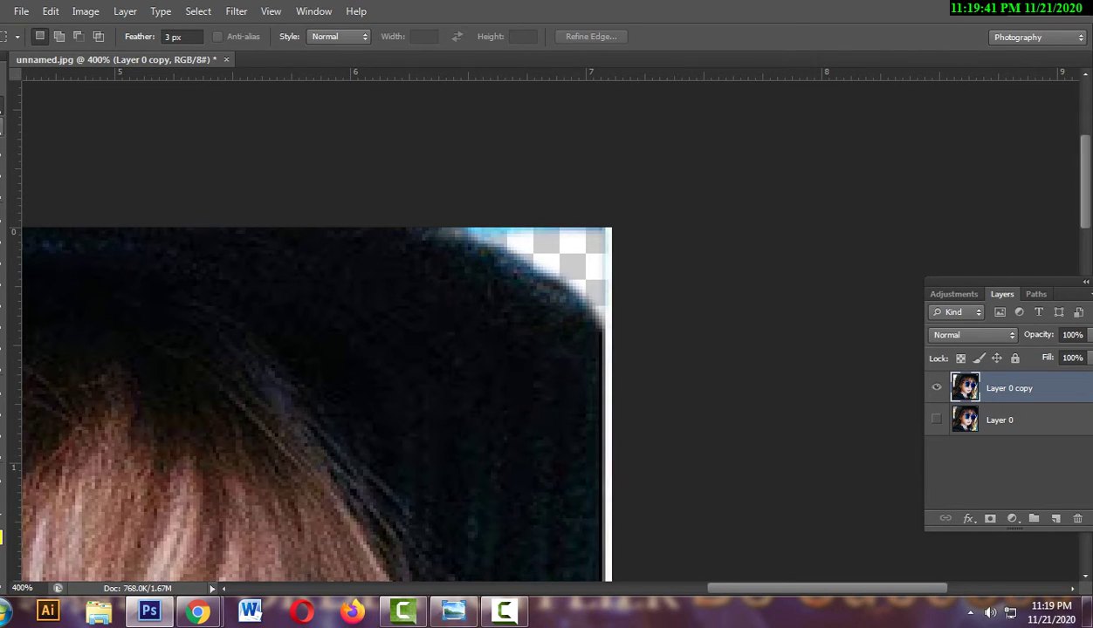
pyautogui.press('l')
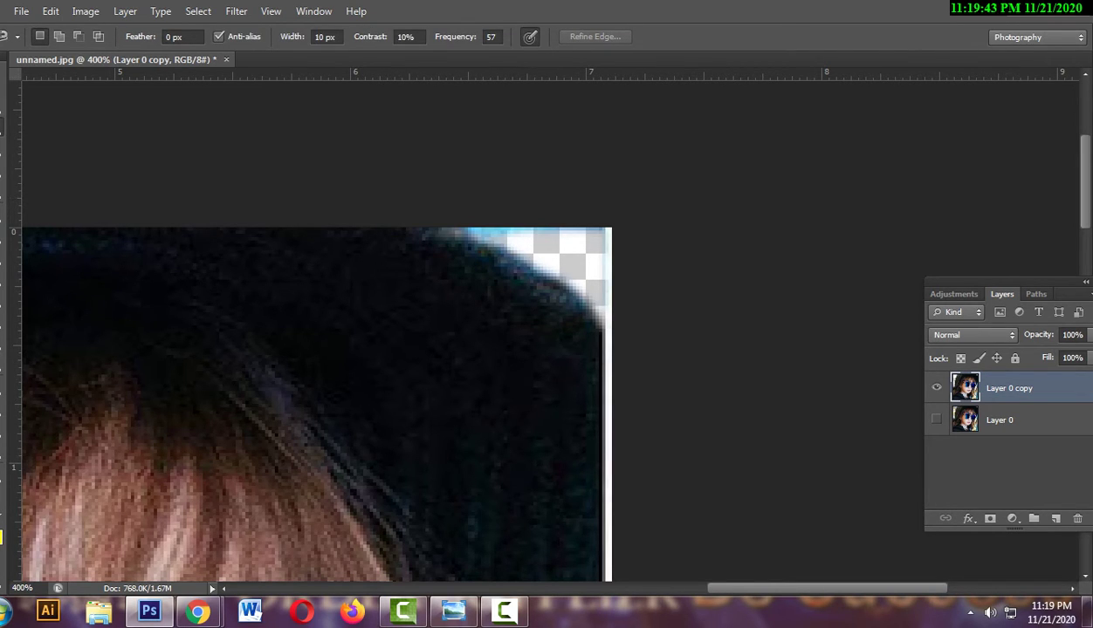
# Freehand-lasso the blue strip along the hat's top-right edge down to the canvas edge.
pyautogui.rightClick(2, 120)
pyautogui.click(53, 120)
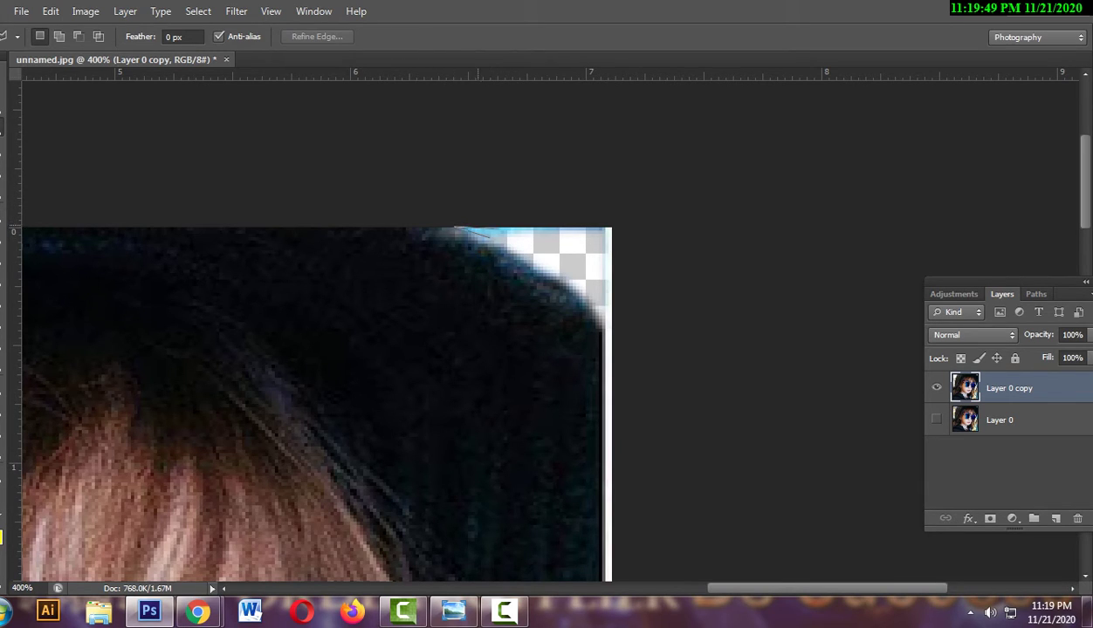
pyautogui.moveTo(456, 228); pyautogui.dragTo(490, 232)
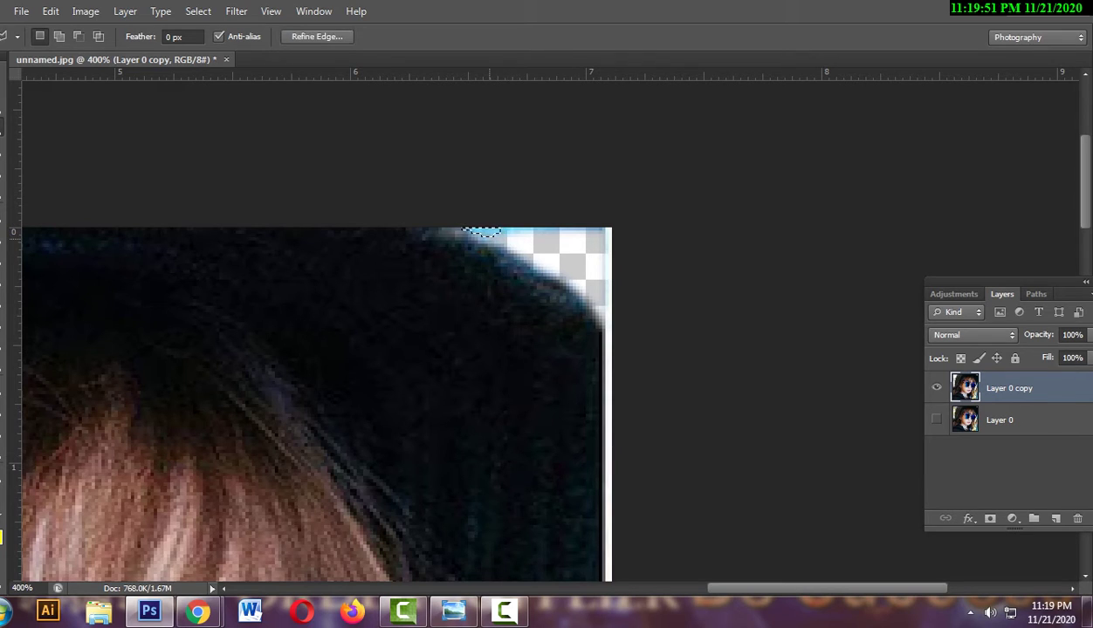
pyautogui.hotkey('ctrl', 'd')
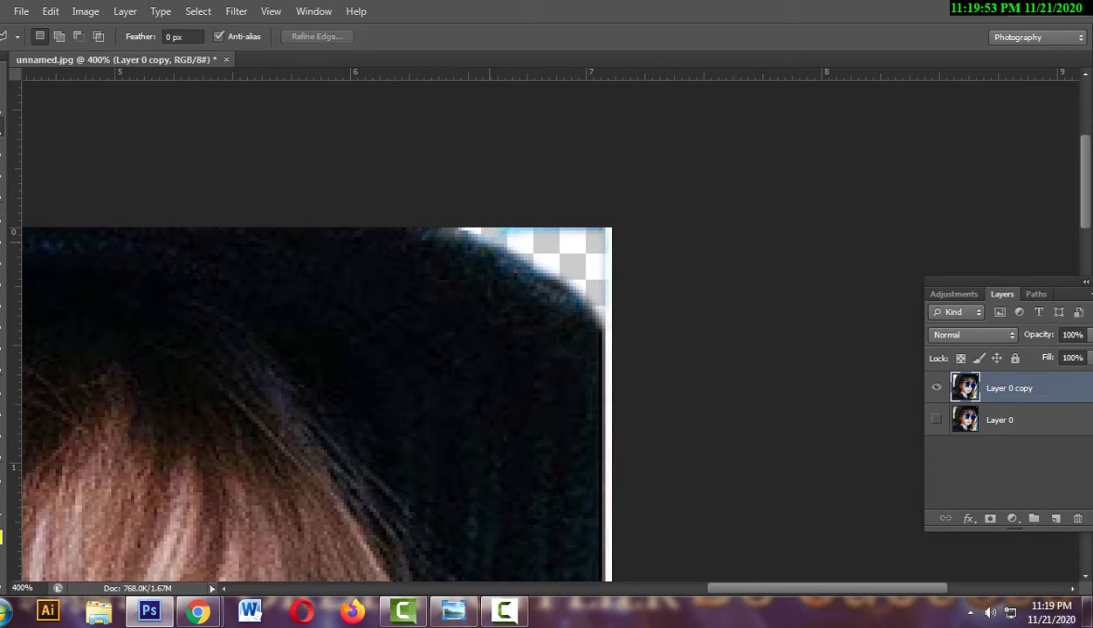
pyautogui.rightClick(5, 124)
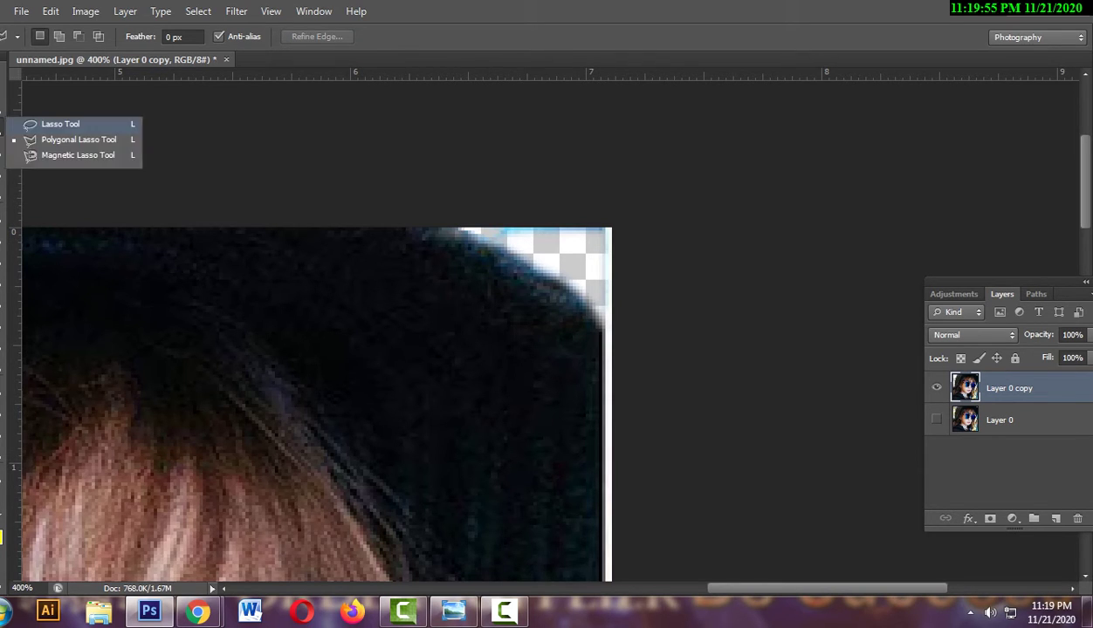
pyautogui.click(35, 122)
pyautogui.moveTo(437, 219); pyautogui.dragTo(504, 237)
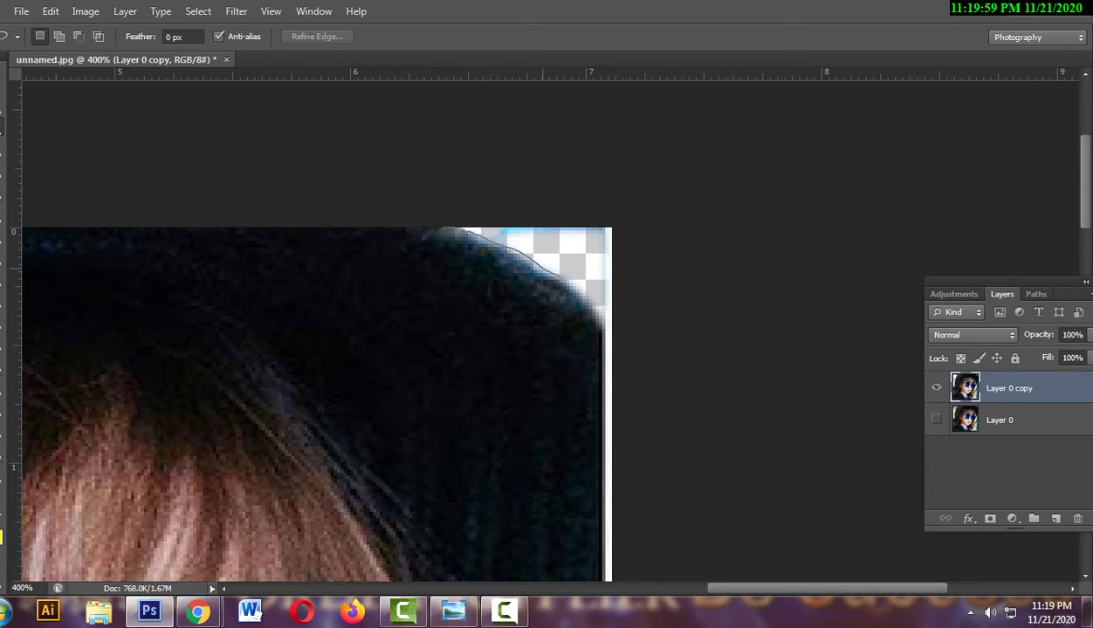
pyautogui.moveTo(559, 275); pyautogui.dragTo(609, 312)
pyautogui.moveTo(504, 222); pyautogui.dragTo(452, 220)
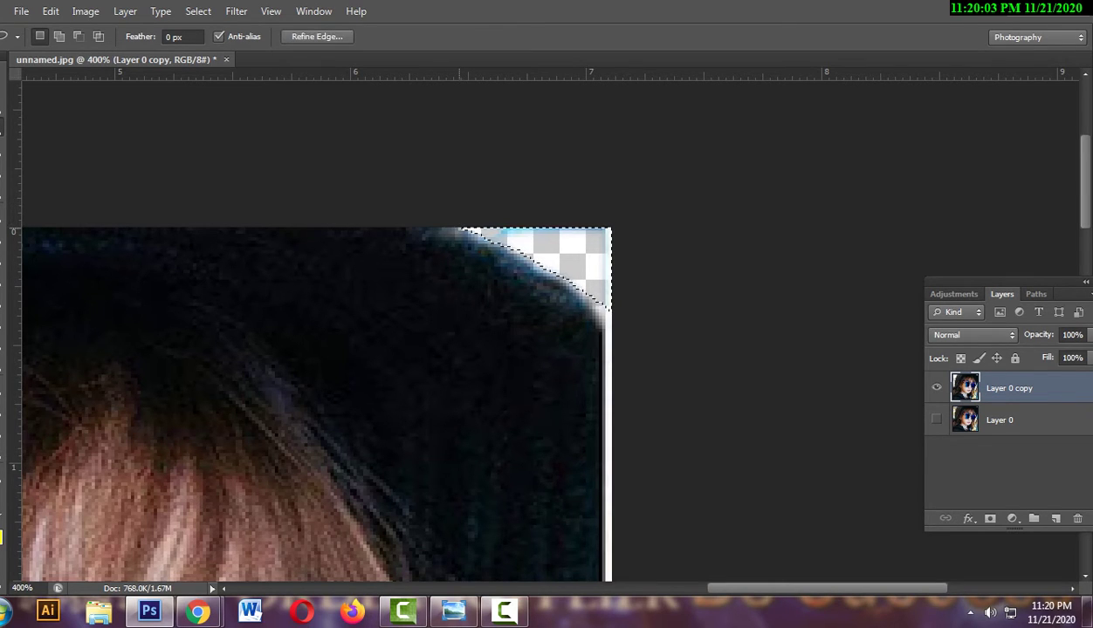
# Apply a 1 px feather to the corner selection, then deselect the cleaned area.
pyautogui.rightClick(536, 251)
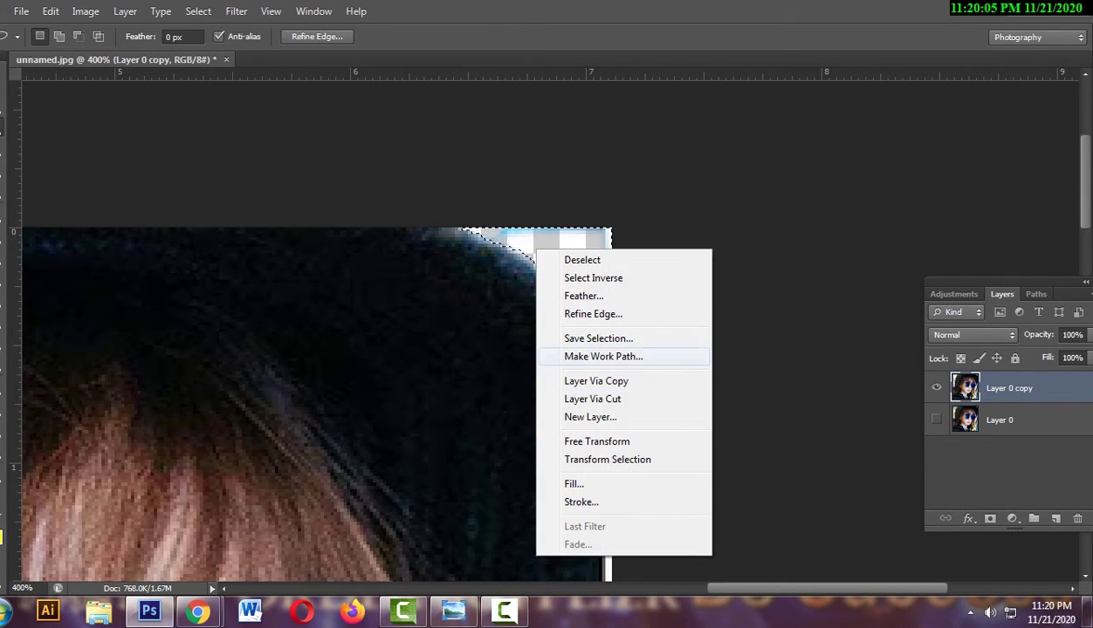
pyautogui.click(583, 296)
pyautogui.write('1')
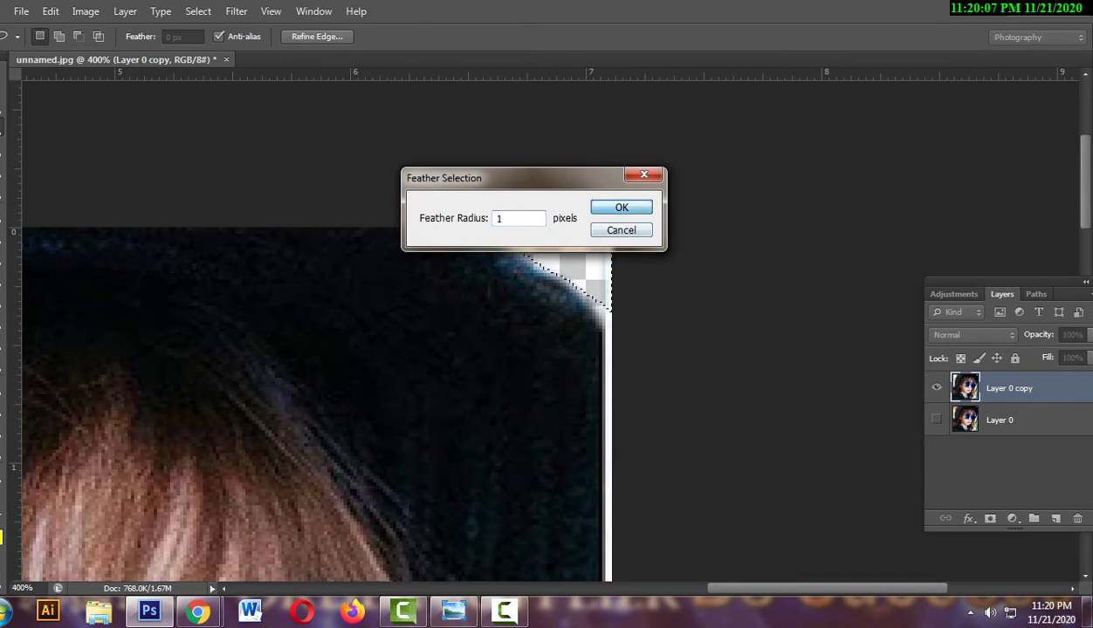
pyautogui.press('Return')
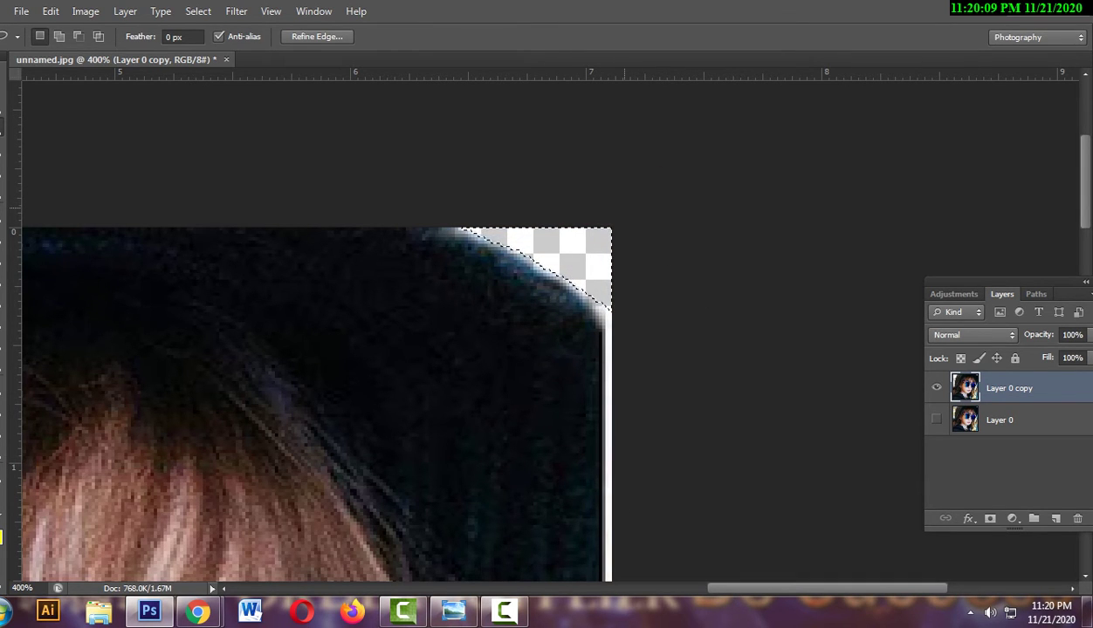
pyautogui.hotkey('ctrl', 'd')
pyautogui.scroll(-5, 314, 323)
# Zoom the view to 100% and switch to the Magnetic Lasso tool.
pyautogui.scroll(-5, 323, 332)
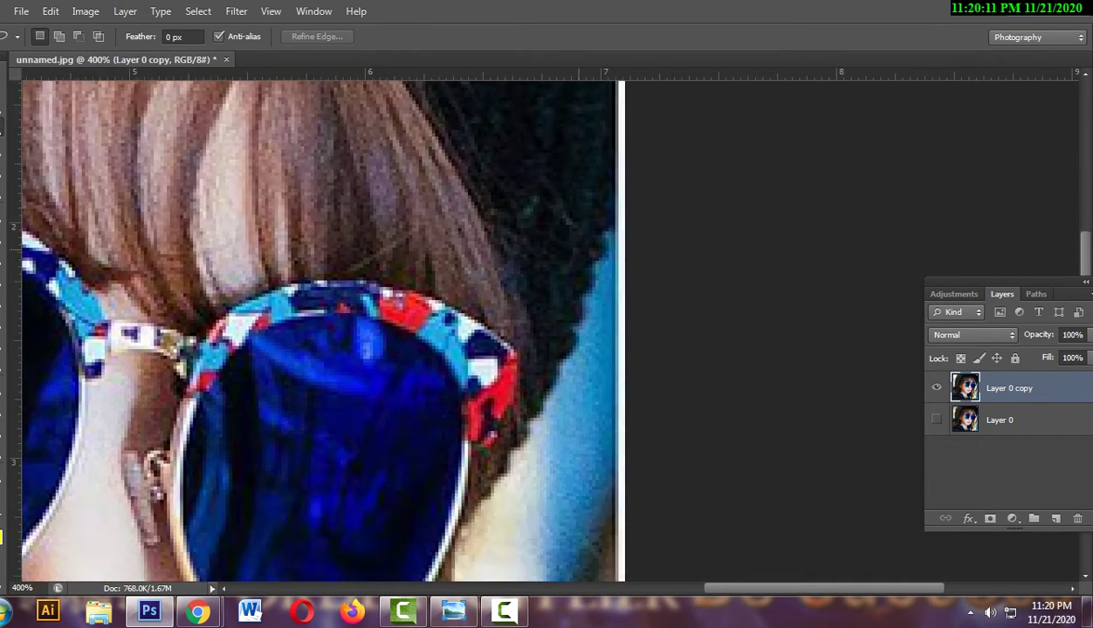
pyautogui.hotkey('ctrl', '1')
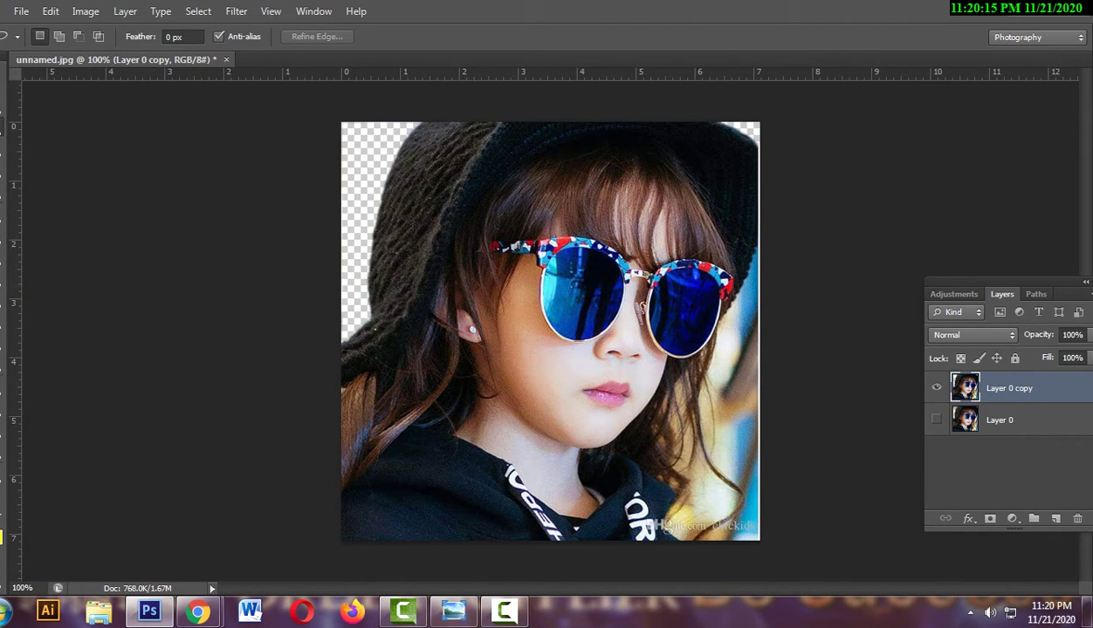
pyautogui.rightClick(3, 105)
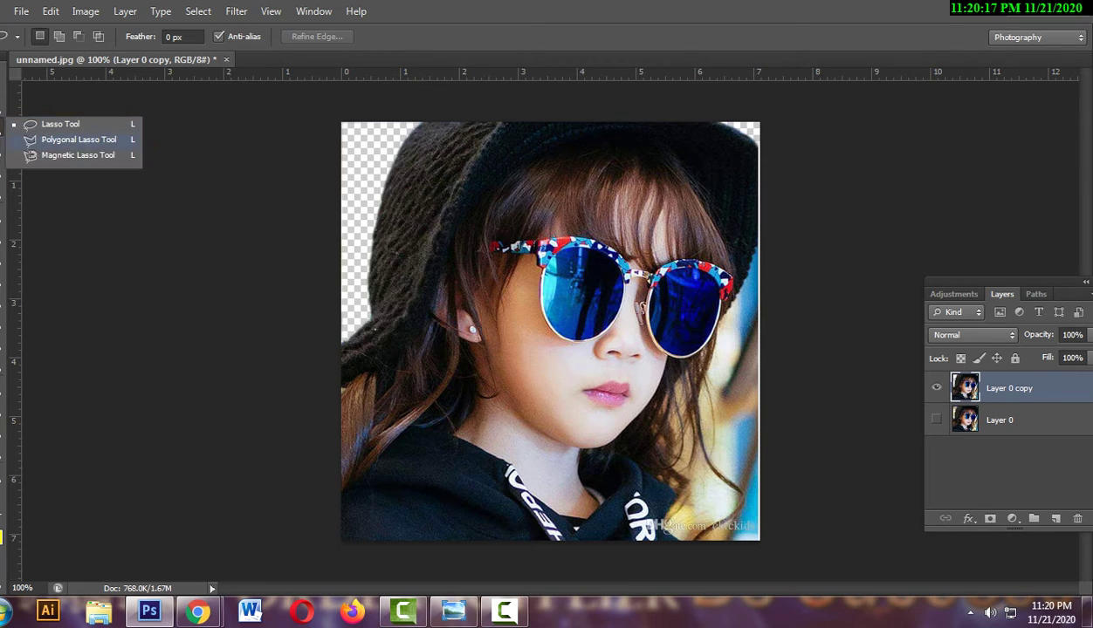
pyautogui.click(79, 139)
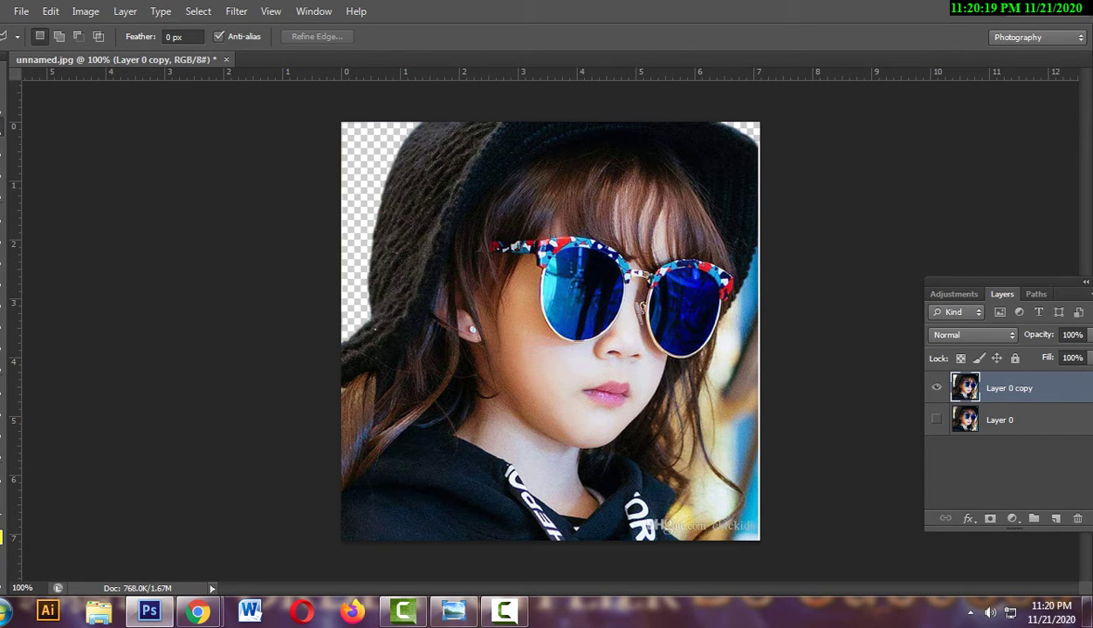
pyautogui.rightClick(3, 105)
pyautogui.click(79, 154)
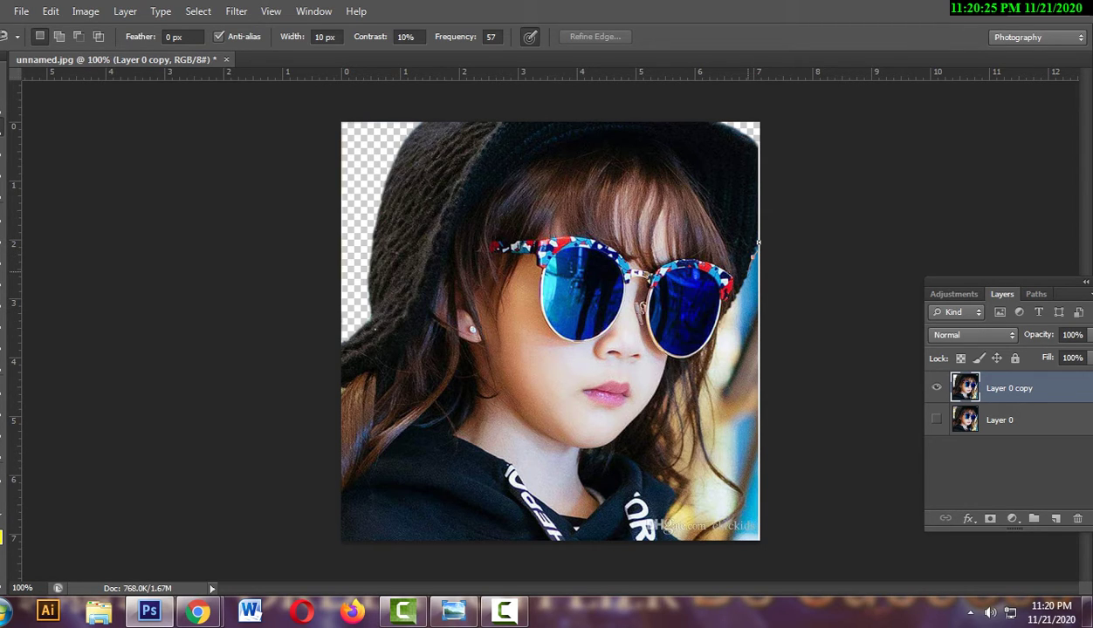
# Trace the blue background right of the hair, feather it and delete it to transparency.
pyautogui.click(758, 242)
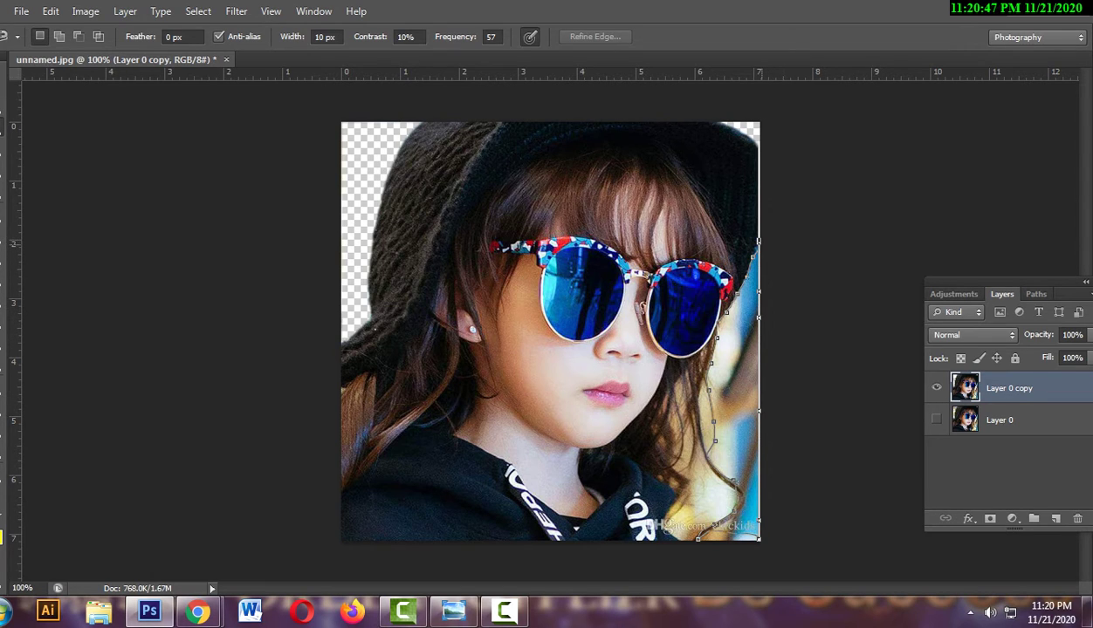
pyautogui.press('Return')
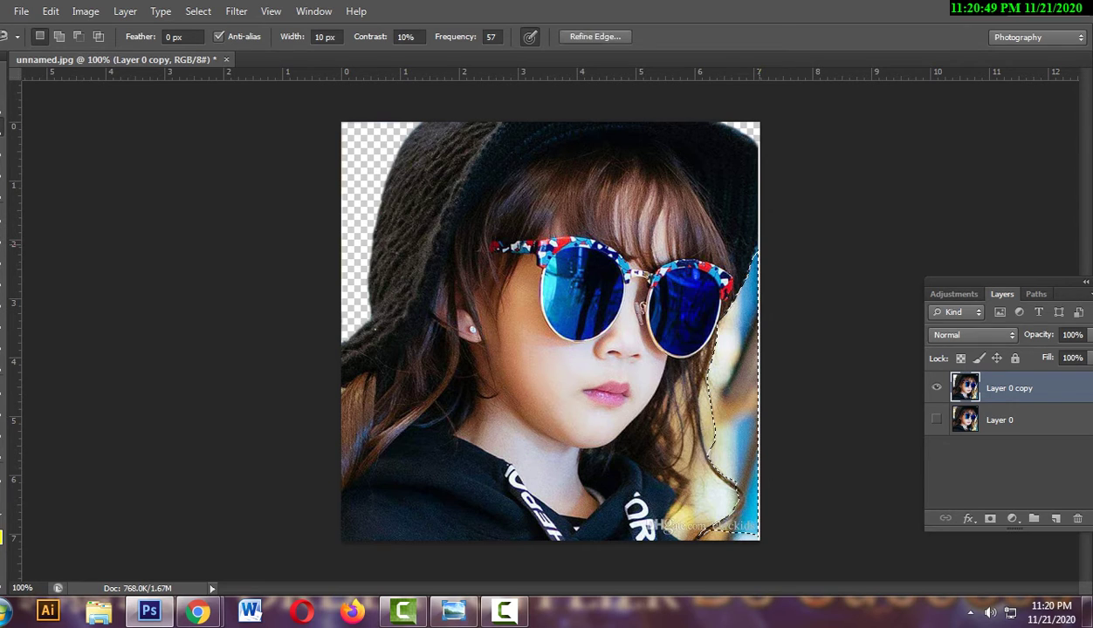
pyautogui.rightClick(733, 318)
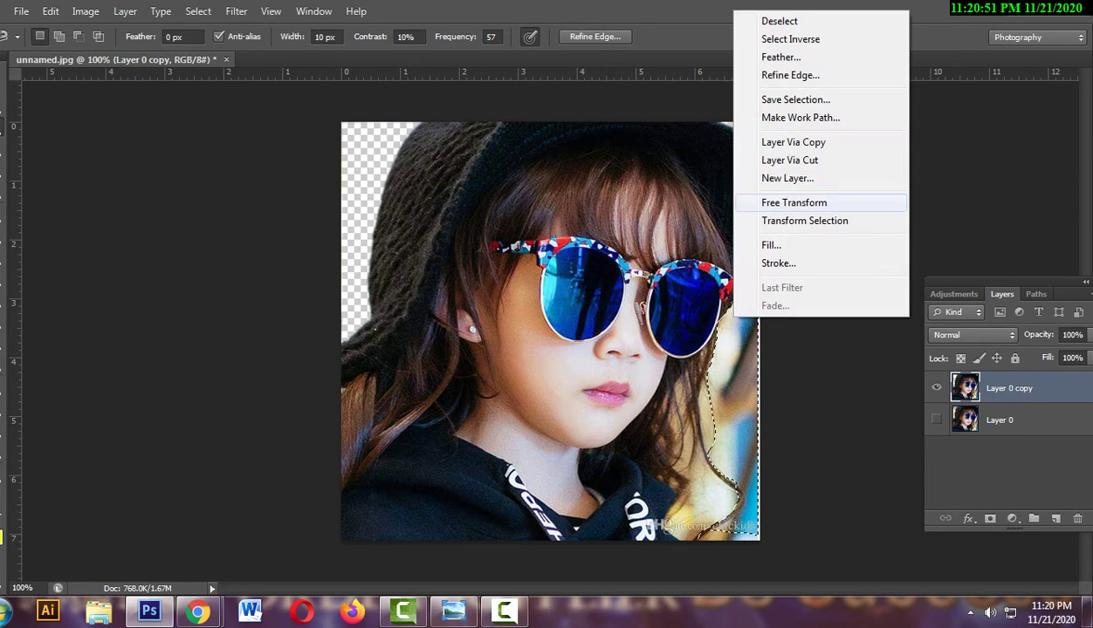
pyautogui.click(780, 56)
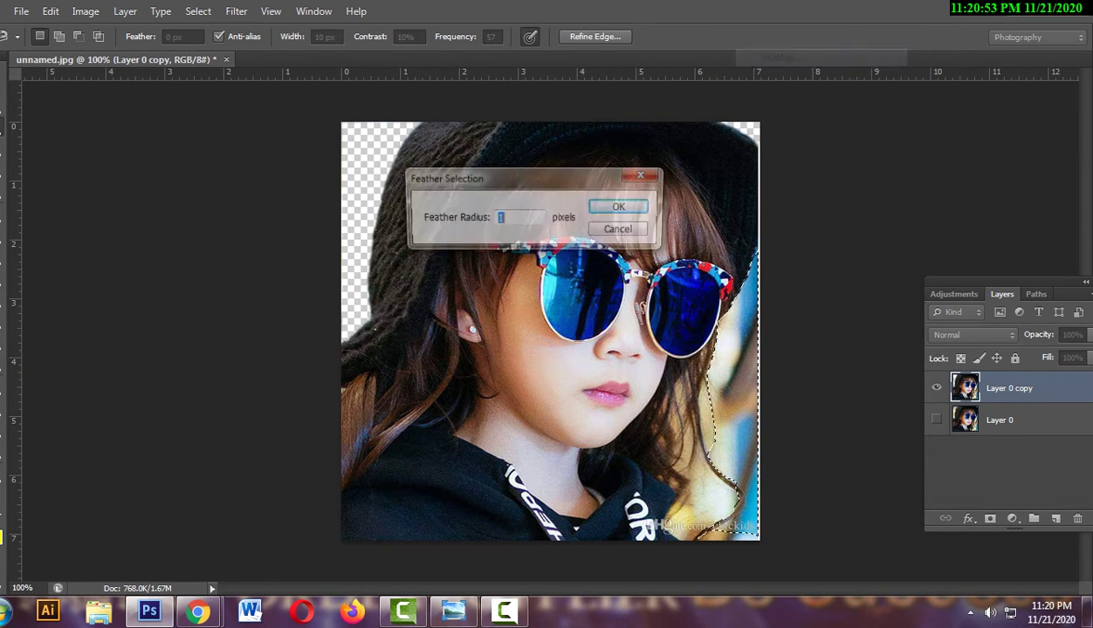
pyautogui.press('Return')
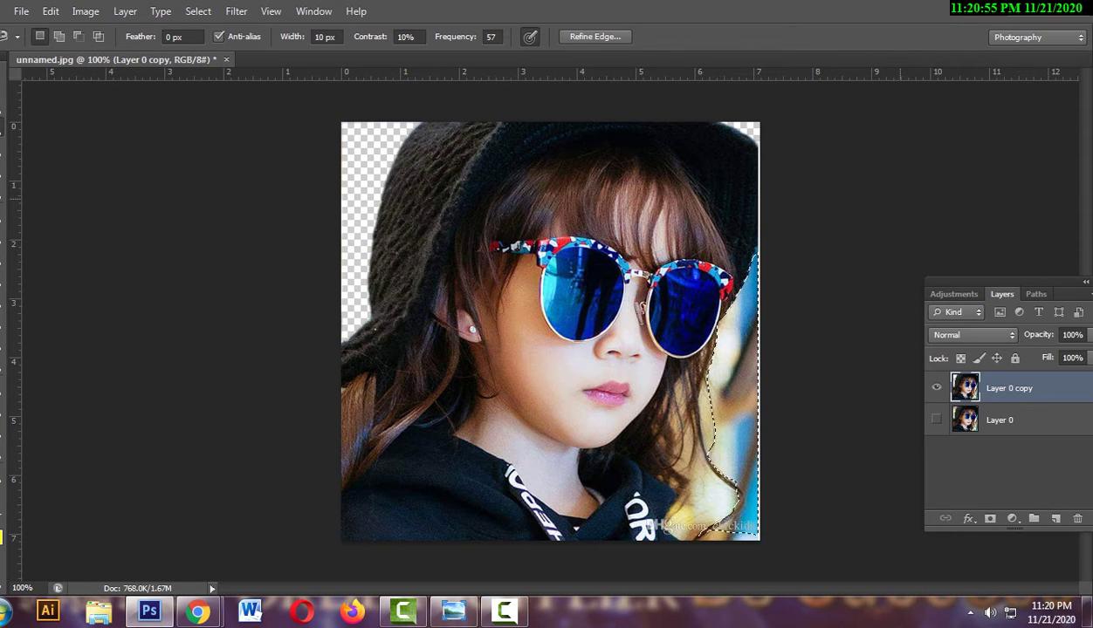
pyautogui.press('Delete')
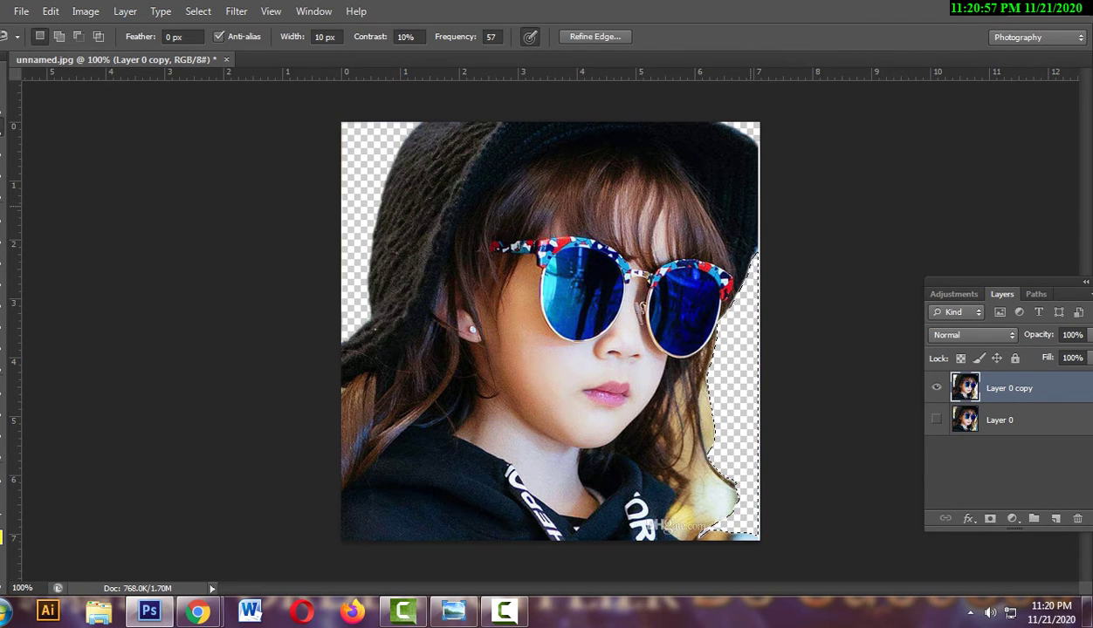
pyautogui.hotkey('ctrl', 'd')
# At 200%, magic-wand the pale yellow patch near the shoulder, feather it 1 px and delete it.
pyautogui.hotkey('ctrl', '+')
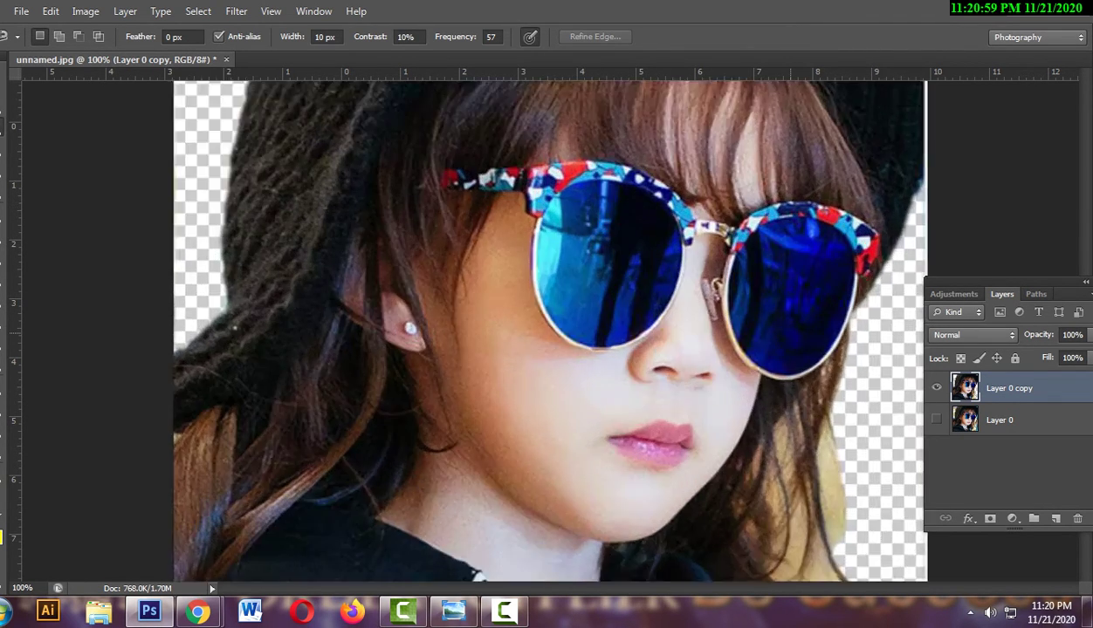
pyautogui.scroll(-2, 506, 332)
pyautogui.scroll(-1, 506, 332)
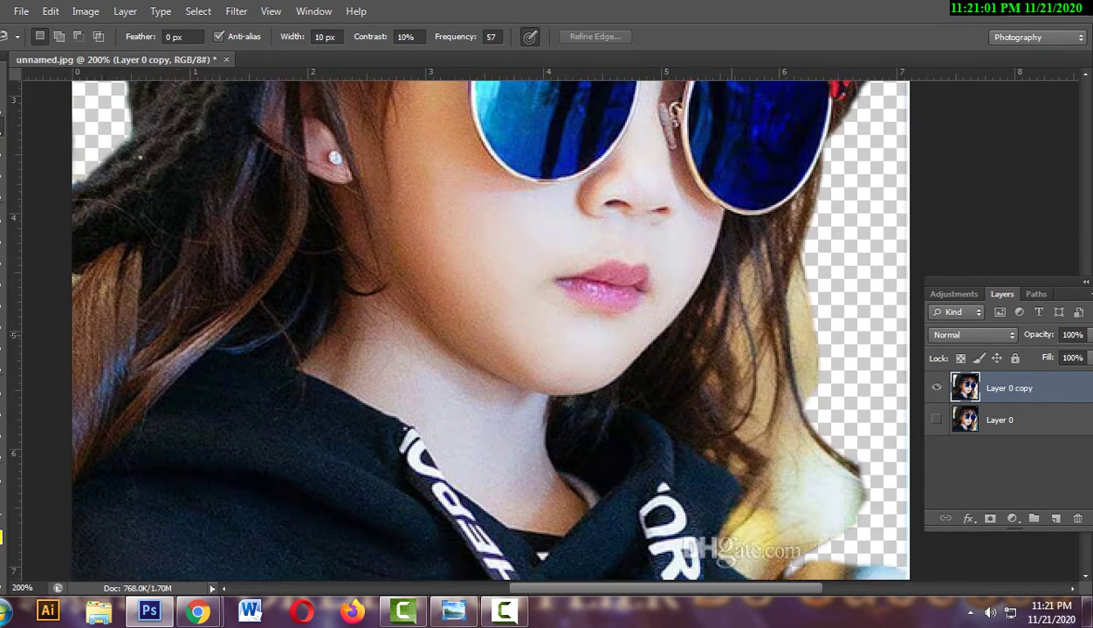
pyautogui.scroll(-2, 506, 331)
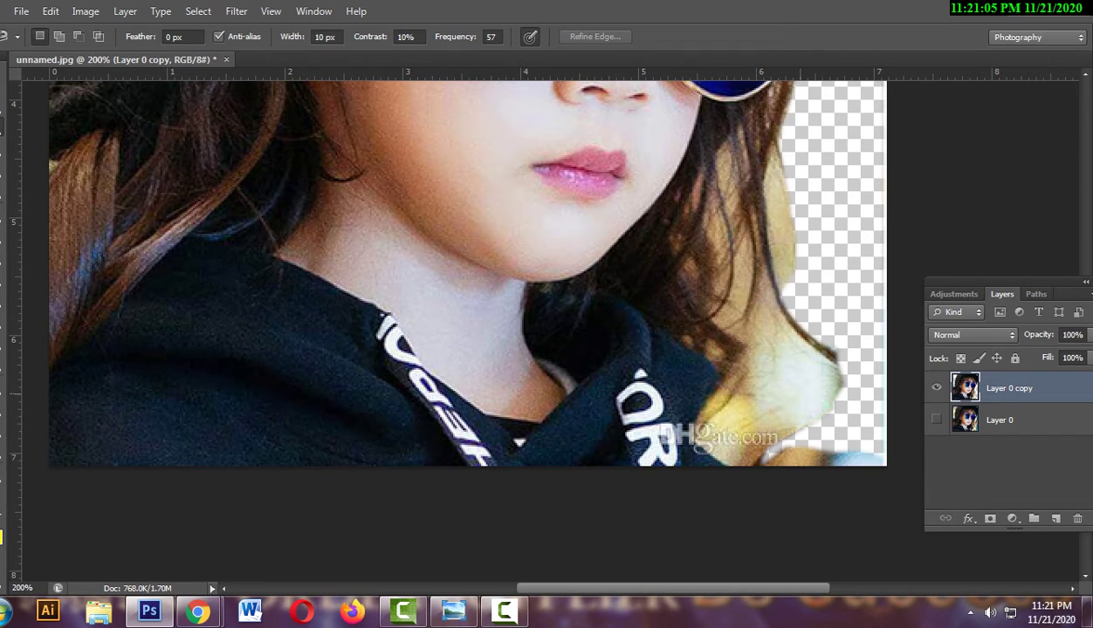
pyautogui.press('w')
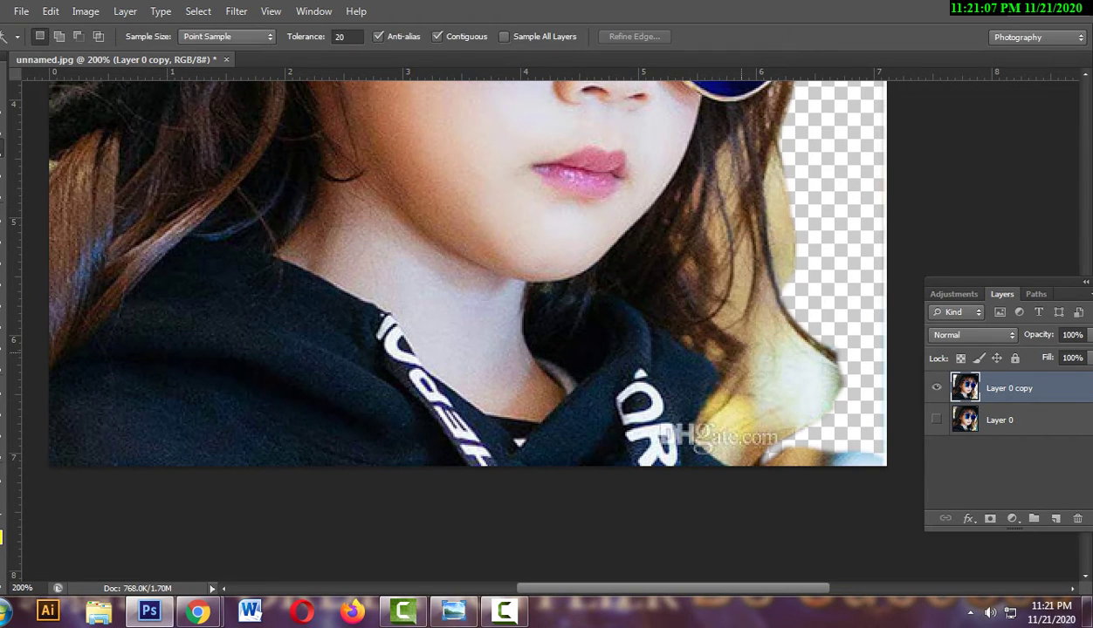
pyautogui.click(794, 376)
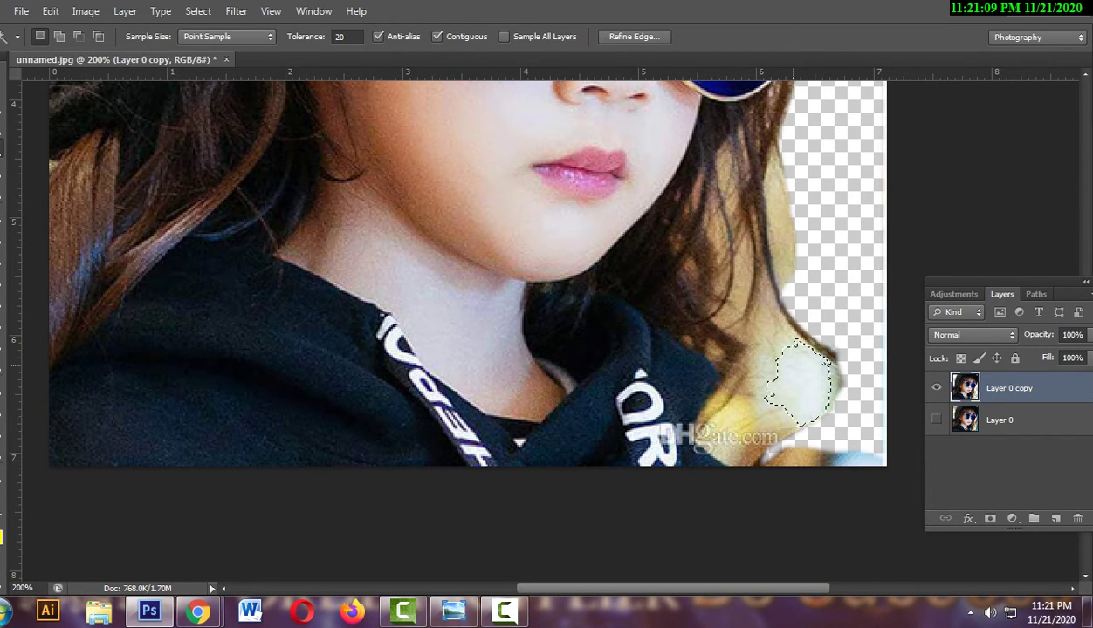
pyautogui.rightClick(790, 375)
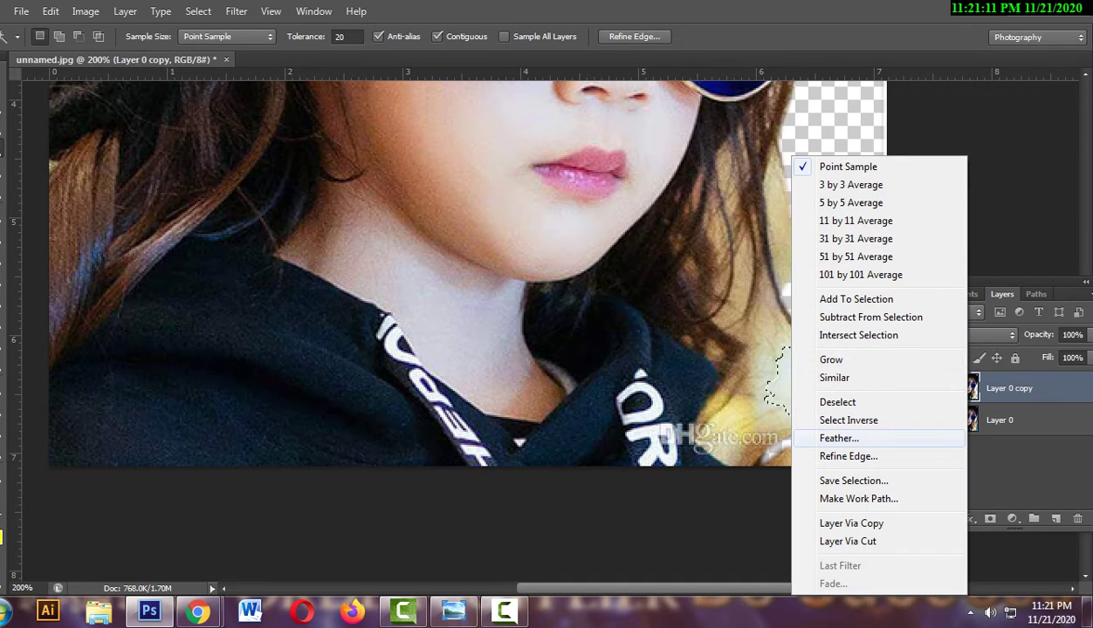
pyautogui.press('Escape')
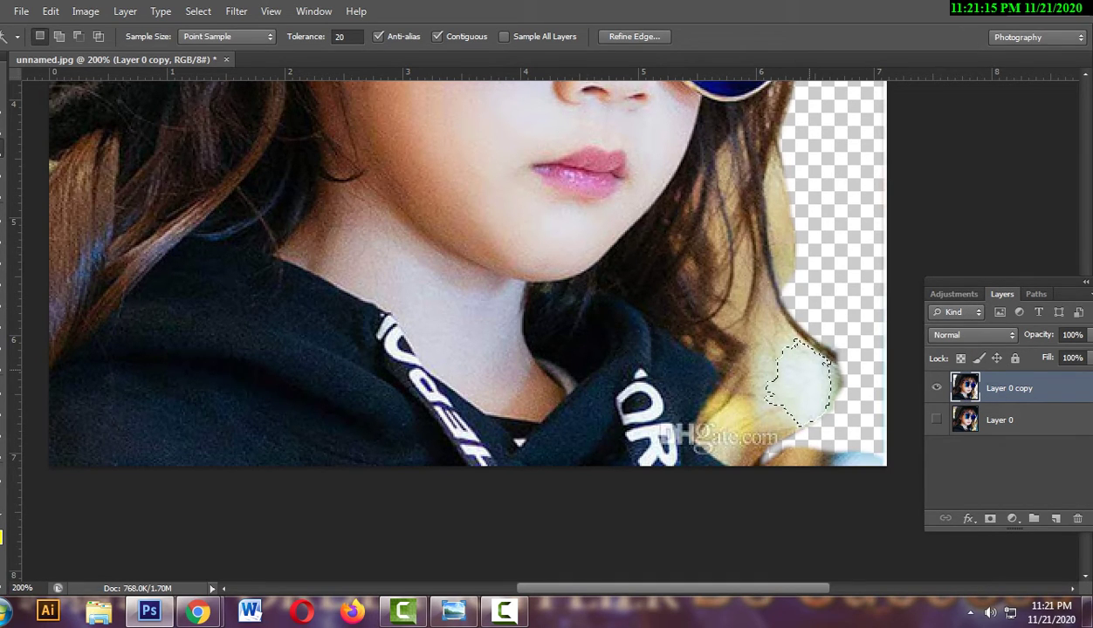
pyautogui.rightClick(811, 157)
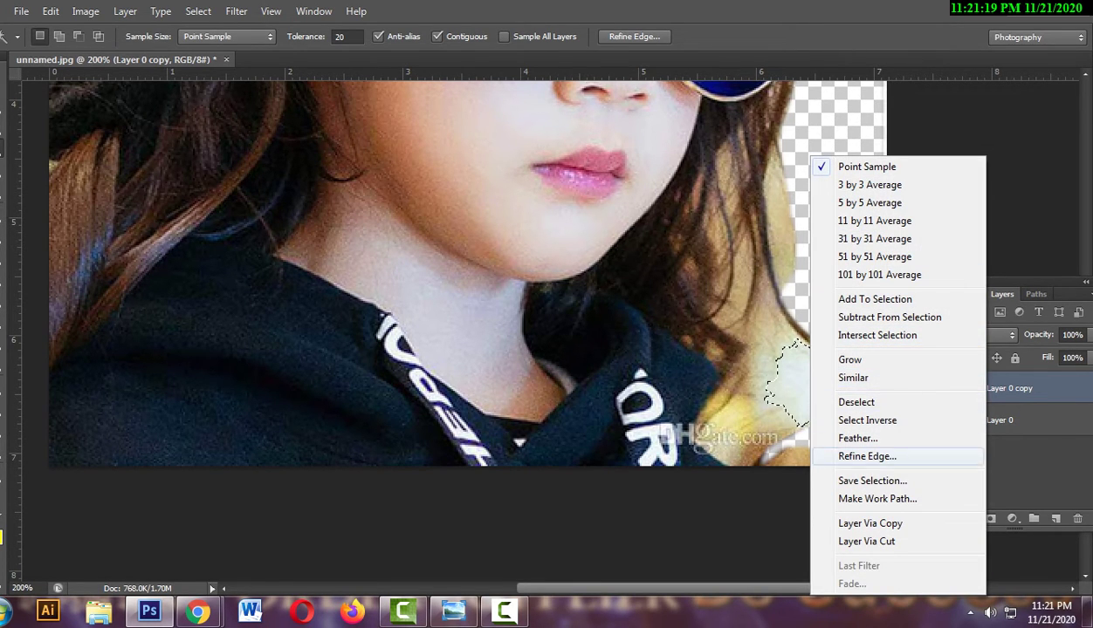
pyautogui.click(857, 438)
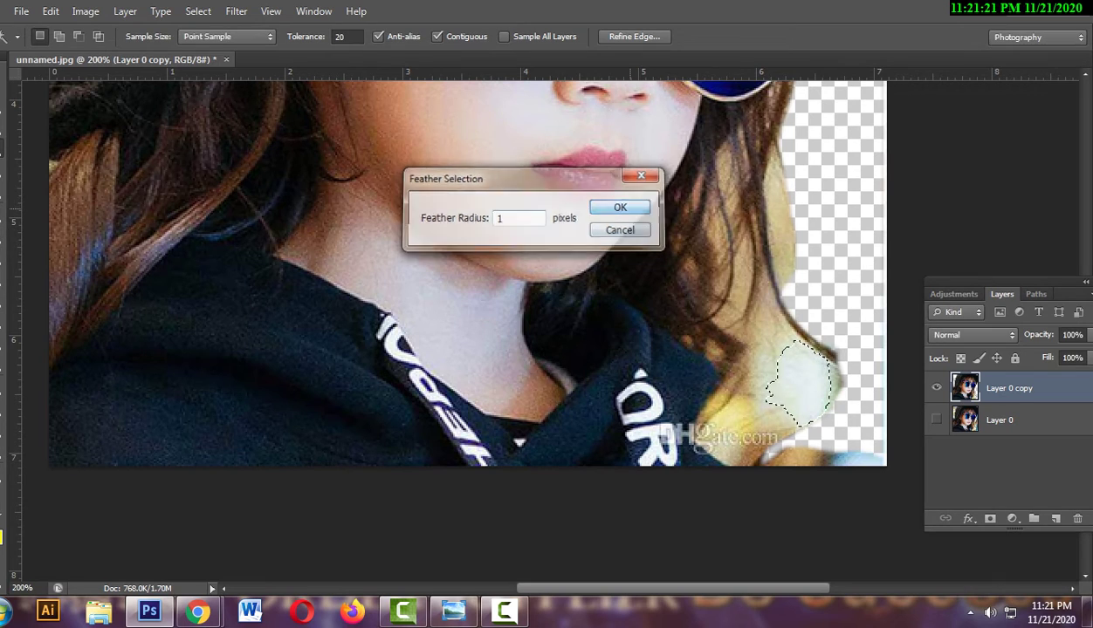
pyautogui.click(629, 205)
pyautogui.press('Delete')
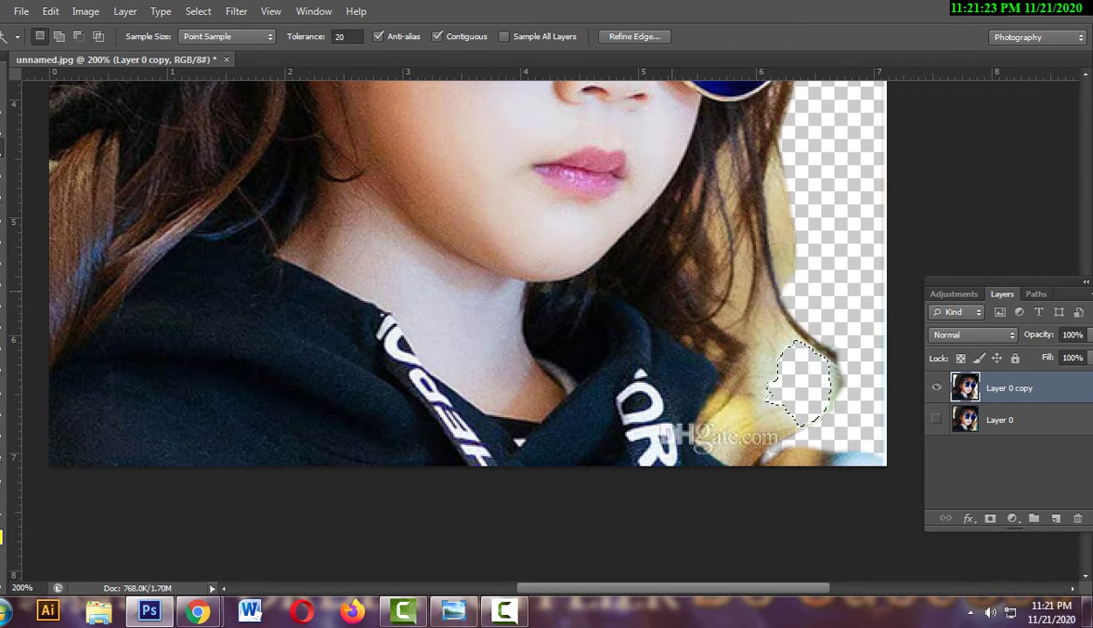
pyautogui.hotkey('ctrl', 'd')
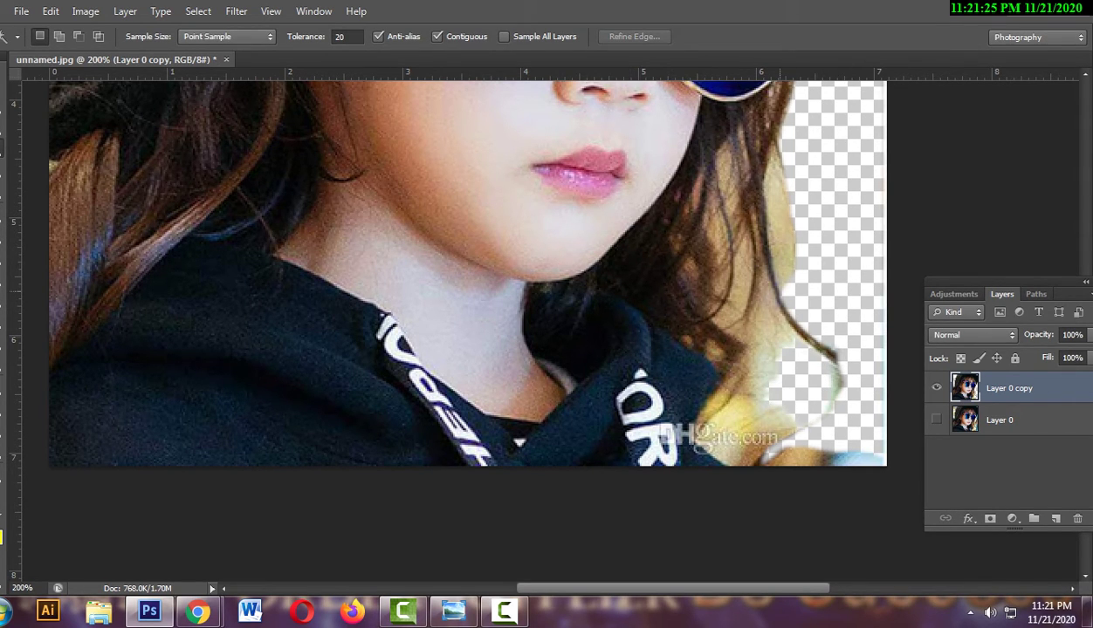
# Magic-wand the light background gap in the hair, feather it and delete it.
pyautogui.click(772, 218)
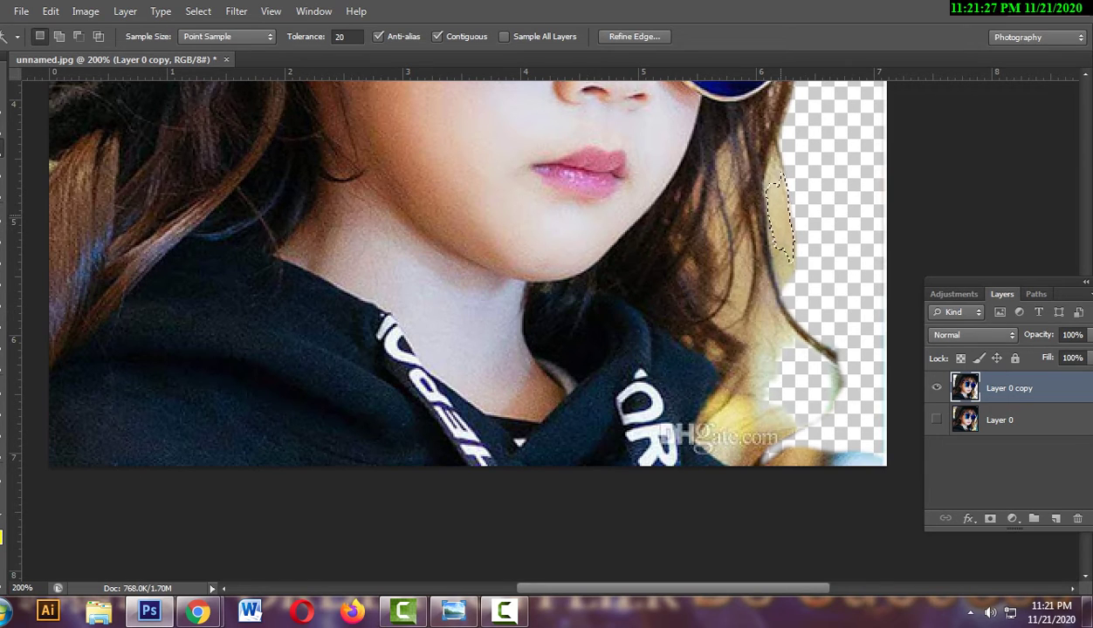
pyautogui.rightClick(782, 157)
pyautogui.click(828, 438)
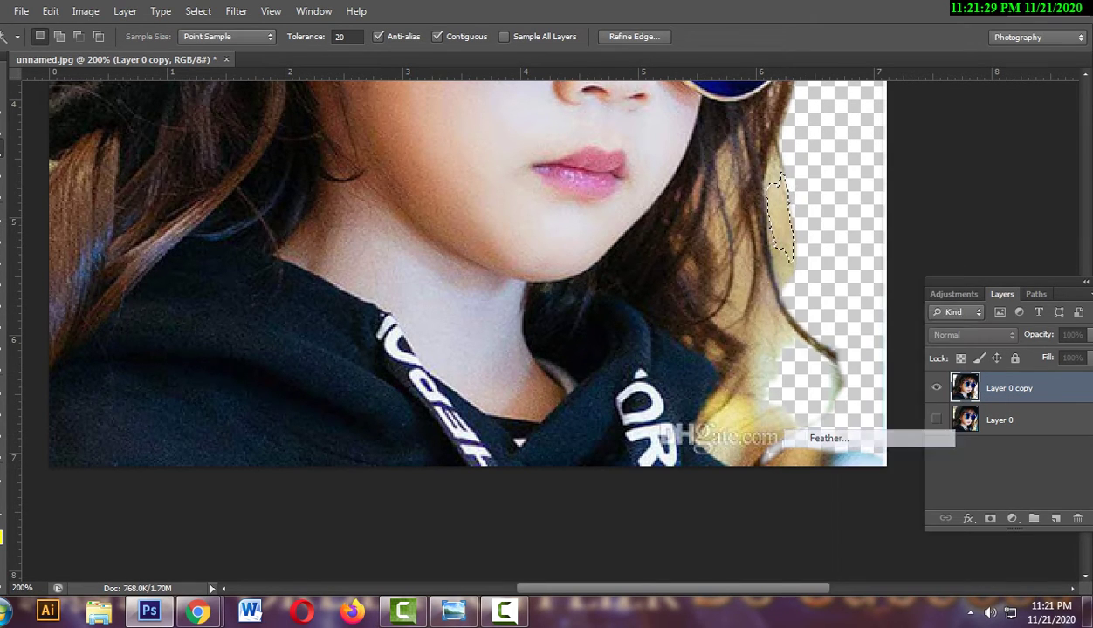
pyautogui.press('Return')
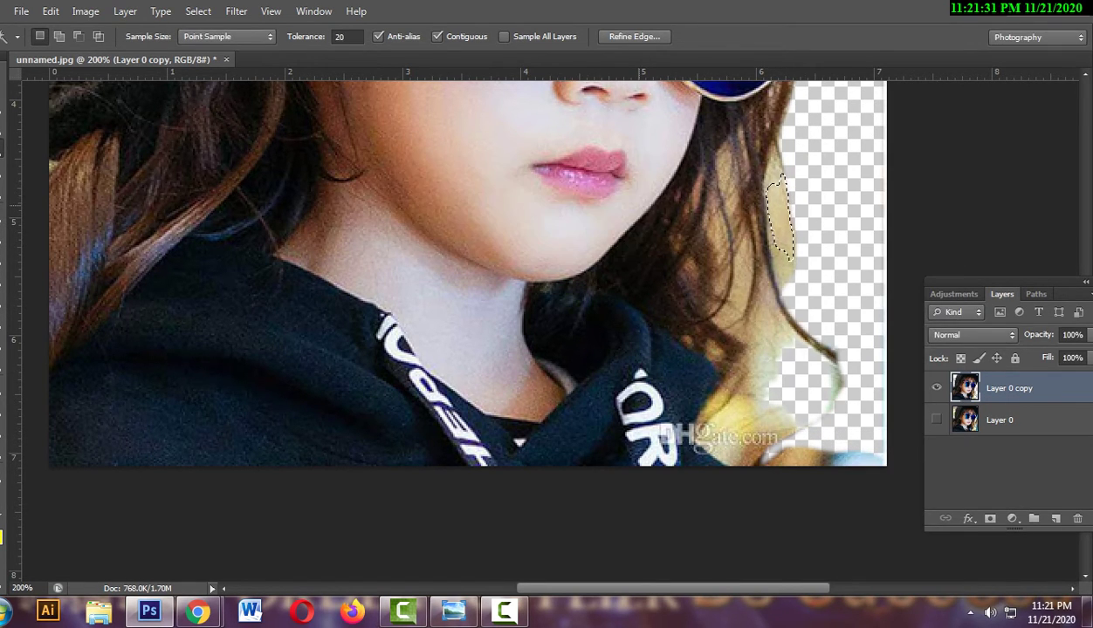
pyautogui.press('Delete')
pyautogui.hotkey('ctrl', 'd')
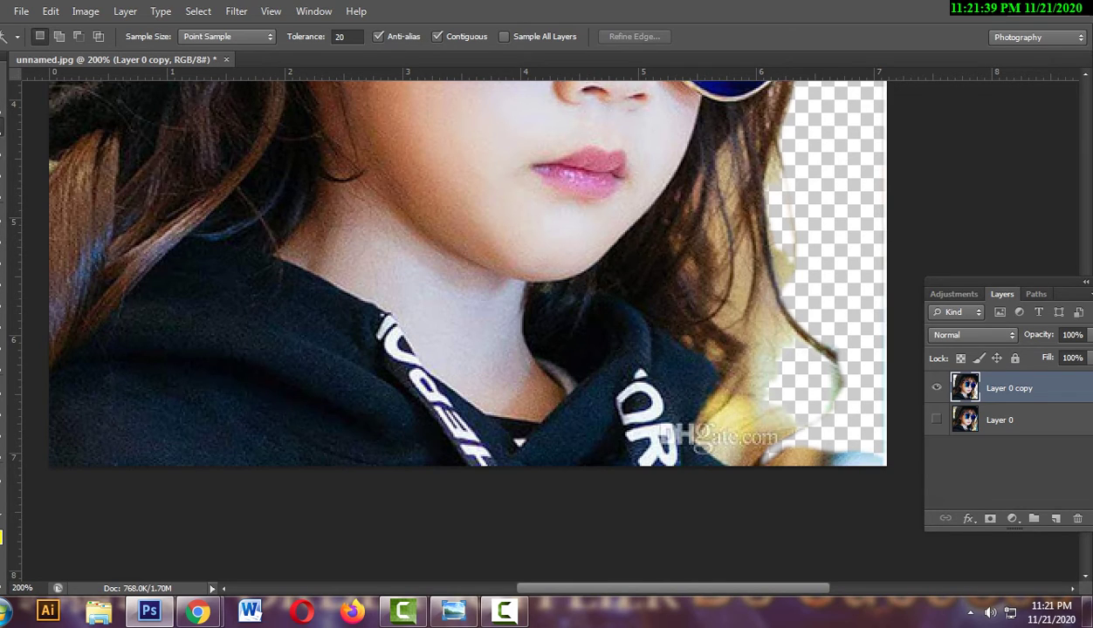
pyautogui.click(3, 127)
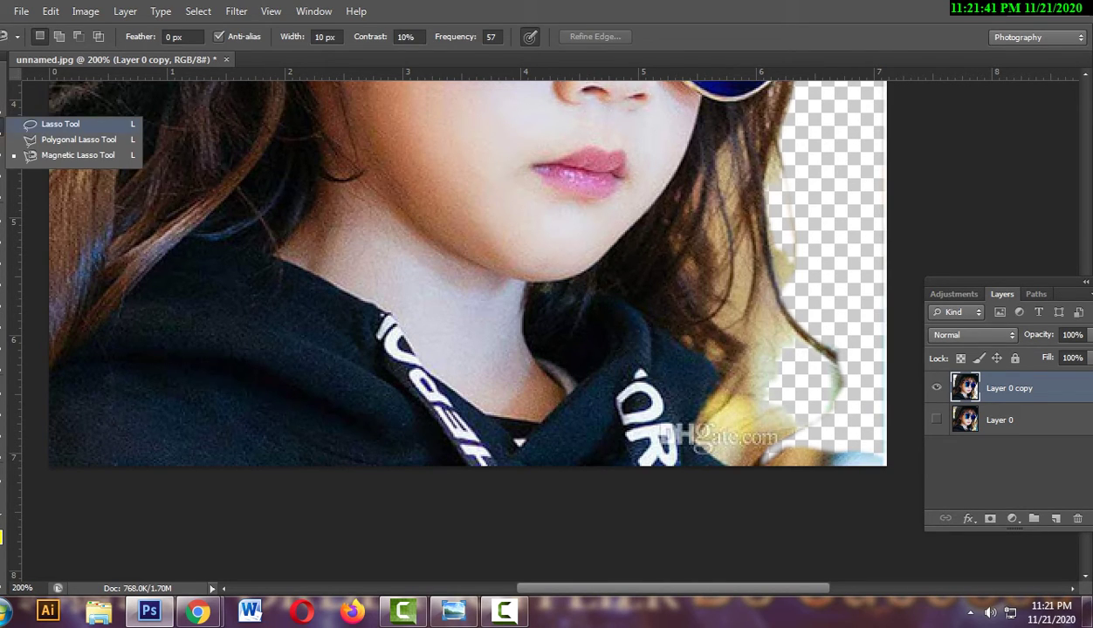
# Zoom in and freehand-lasso the pale leftover patch beside the upper-right hair.
pyautogui.click(61, 124)
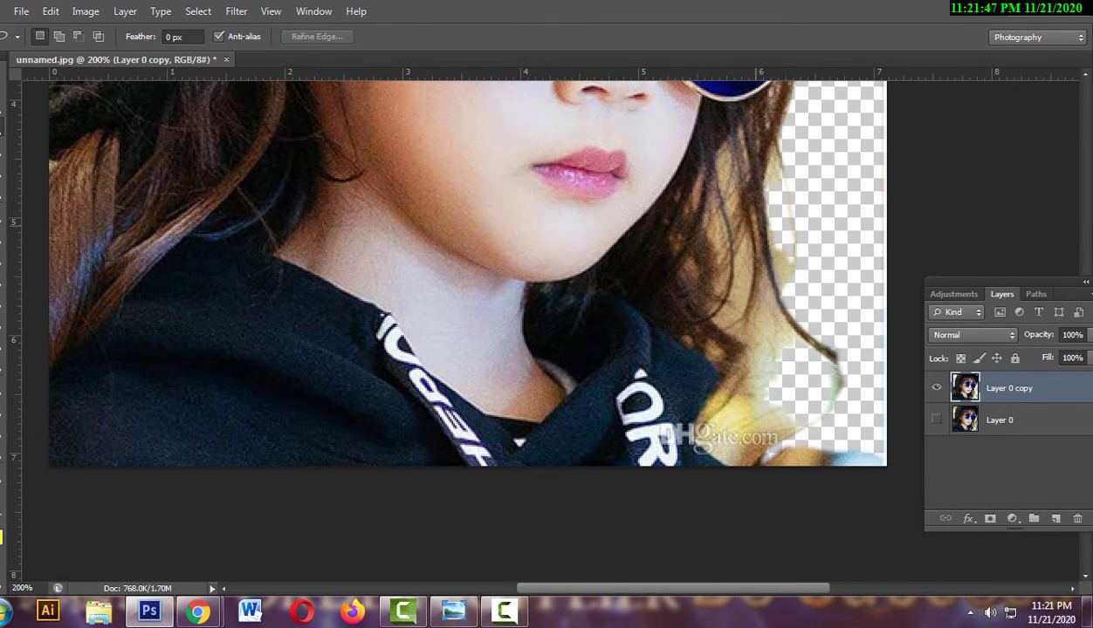
pyautogui.hotkey('ctrl', '+')
pyautogui.hotkey('ctrl', '+')
pyautogui.hscroll(5, 537, 332)
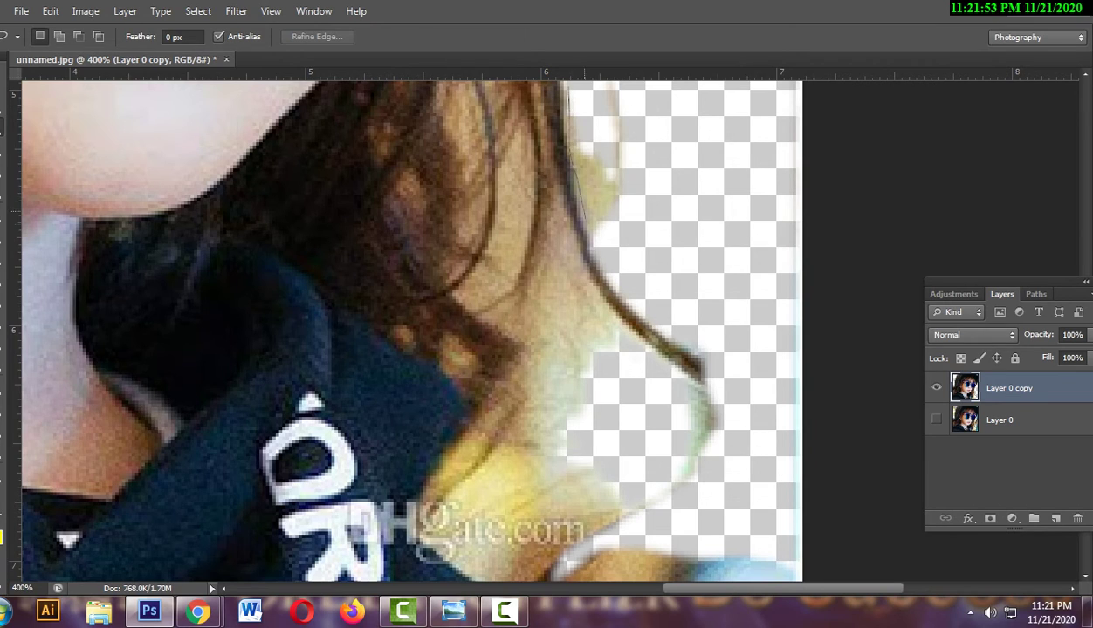
pyautogui.moveTo(573, 157)
pyautogui.mouseDown()
pyautogui.moveTo(620, 83)
pyautogui.moveTo(566, 87)
pyautogui.mouseUp()
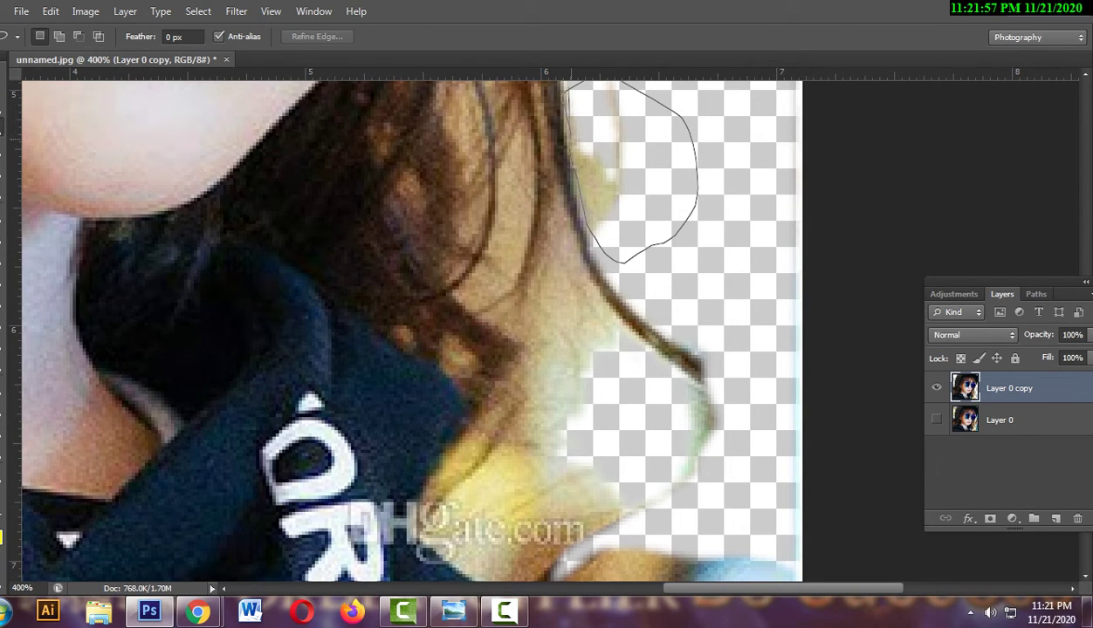
pyautogui.moveTo(560, 131); pyautogui.dragTo(562, 202)
pyautogui.moveTo(622, 83); pyautogui.dragTo(622, 83)
# Feather the patch selection by 1 px, delete it and deselect.
pyautogui.rightClick(580, 193)
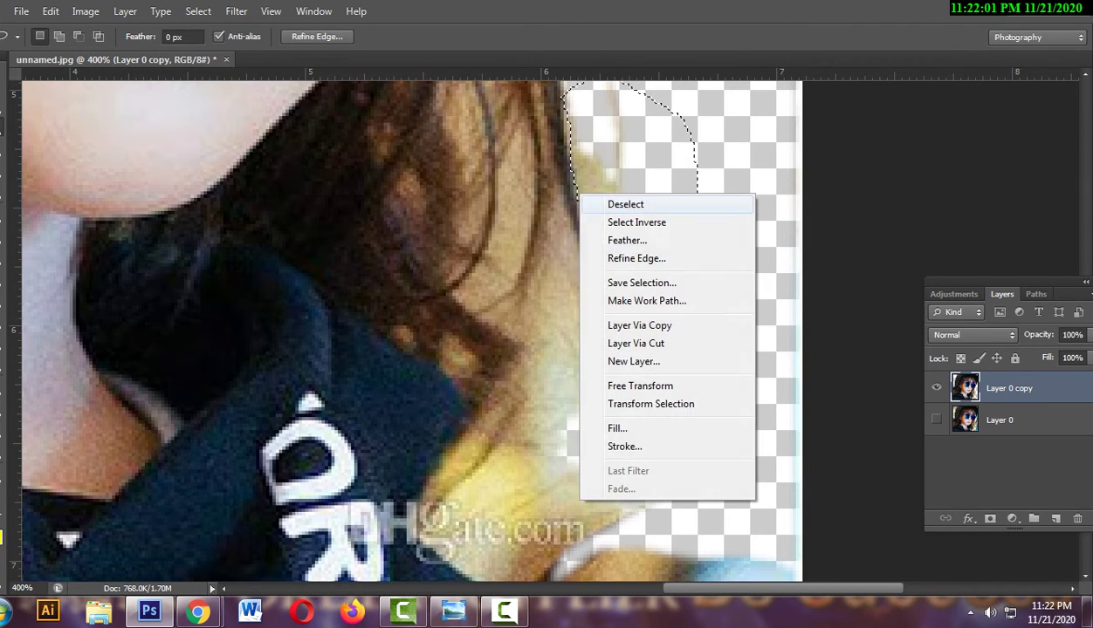
pyautogui.click(626, 240)
pyautogui.write('1')
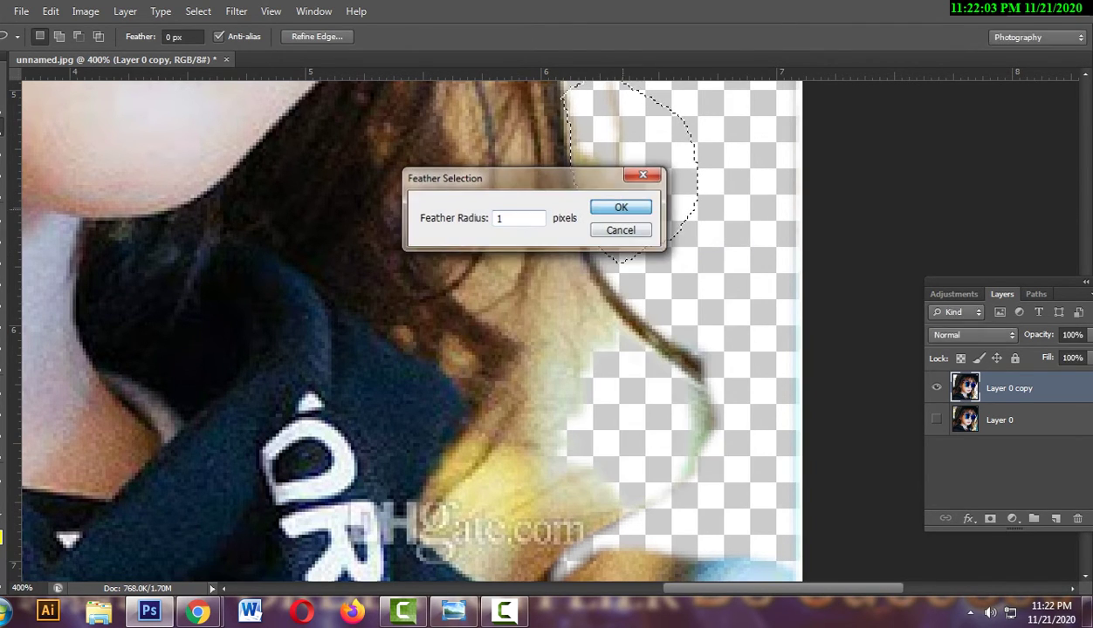
pyautogui.press('Return')
pyautogui.press('Delete')
pyautogui.hotkey('ctrl', 'd')
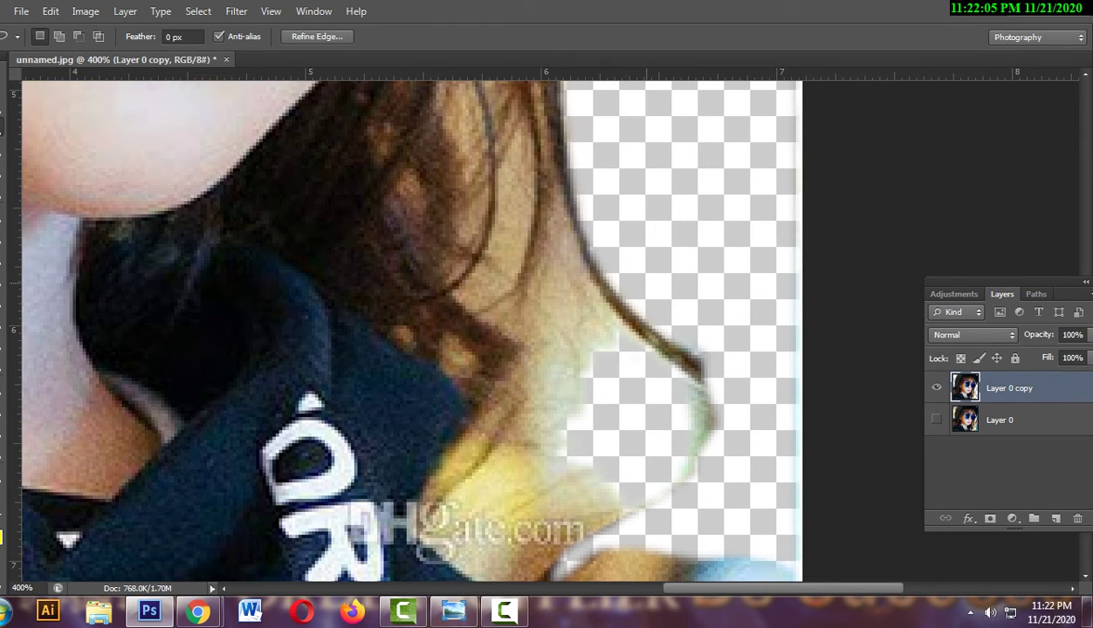
pyautogui.scroll(-3, 411, 332)
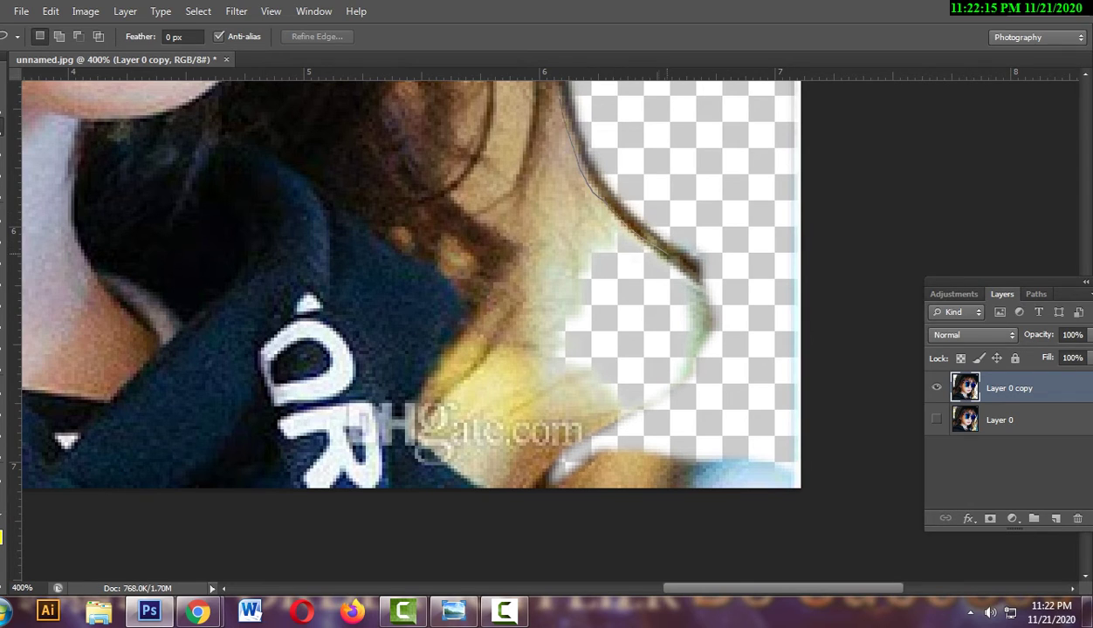
# Erase the yellow patch below the hair by the shoulder with a 1 px feathered lasso, then zoom out.
pyautogui.moveTo(689, 271)
pyautogui.mouseDown()
pyautogui.moveTo(674, 454)
pyautogui.moveTo(616, 451)
pyautogui.moveTo(549, 244)
pyautogui.moveTo(537, 263)
pyautogui.mouseUp()
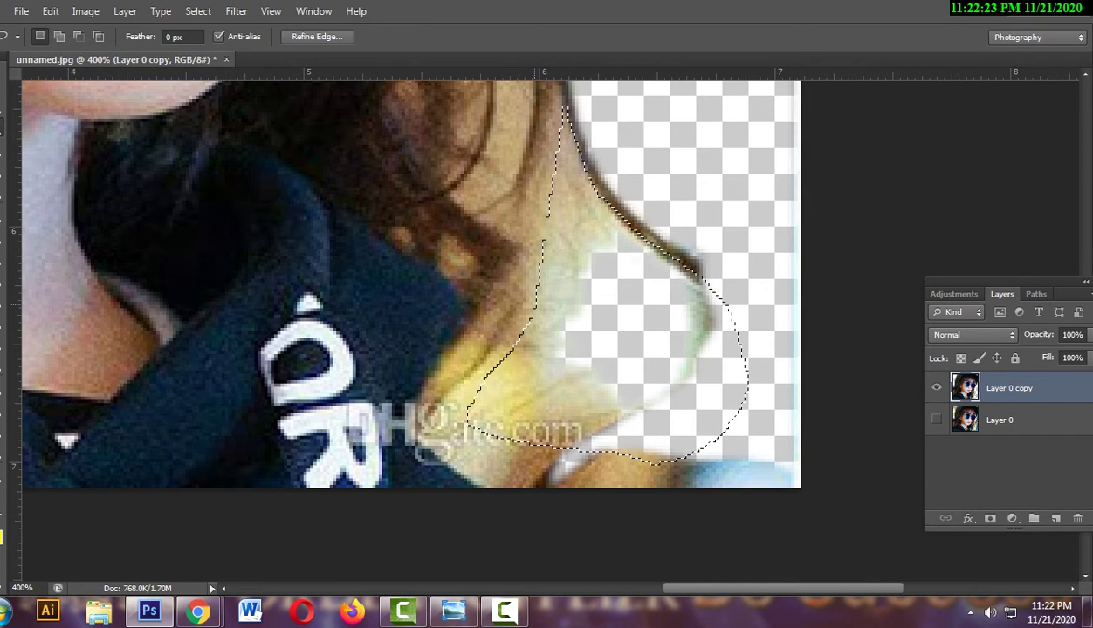
pyautogui.rightClick(535, 289)
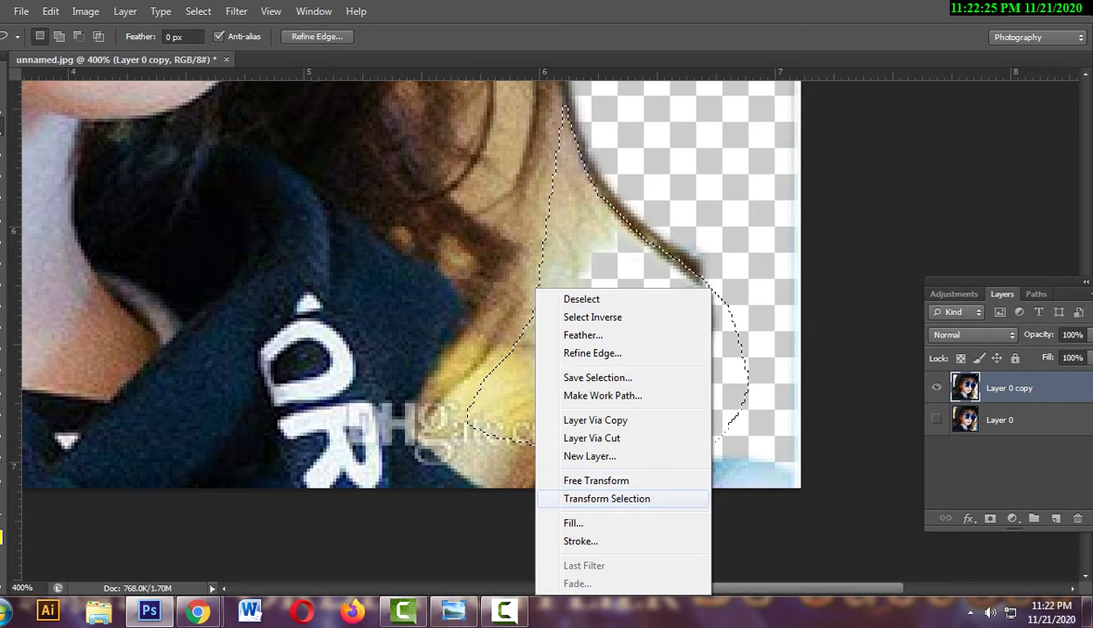
pyautogui.click(583, 335)
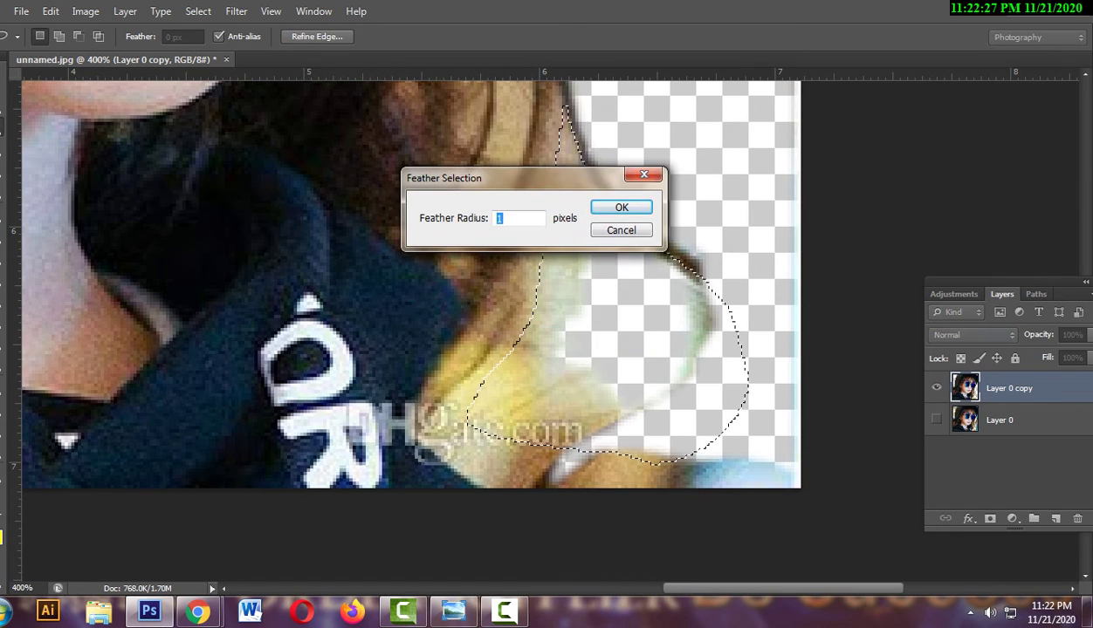
pyautogui.write('1')
pyautogui.press('Return')
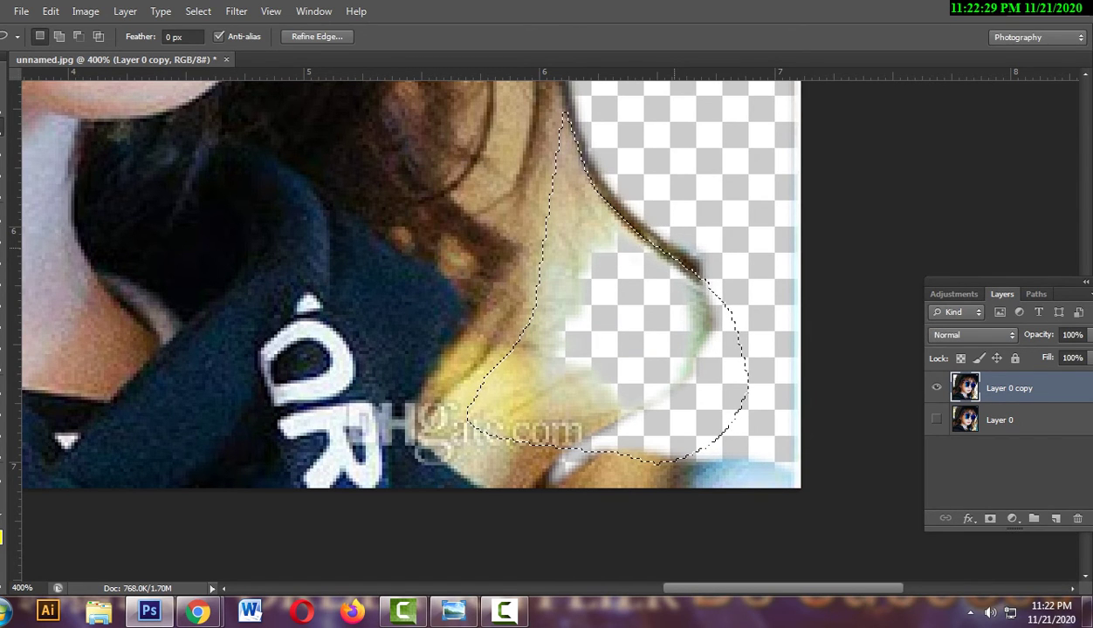
pyautogui.press('Delete')
pyautogui.hotkey('ctrl', 'd')
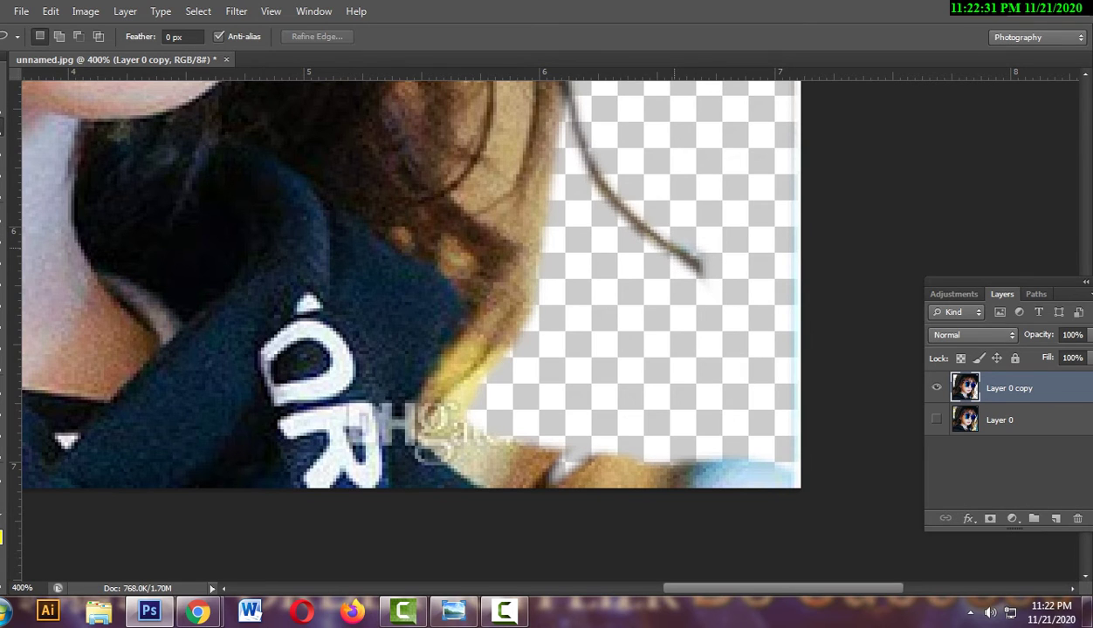
pyautogui.hotkey('ctrl', '-')
pyautogui.hotkey('ctrl', '-')
pyautogui.hotkey('ctrl', '-')
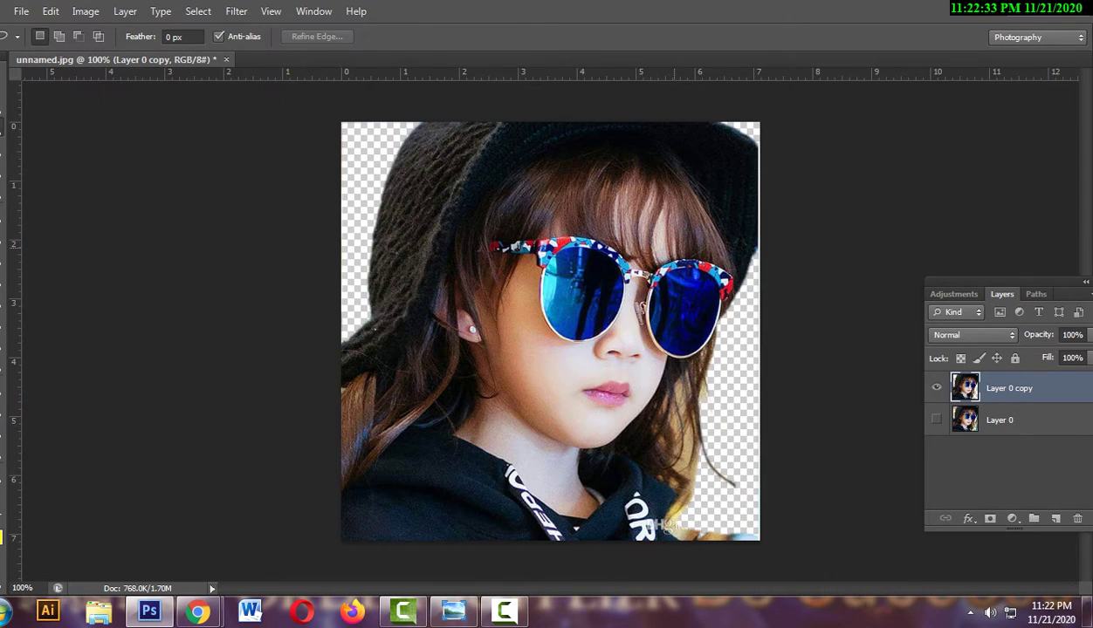
# At 200%, lasso and delete the leftover pixels in the lower-right corner, then zoom to 300%.
pyautogui.hotkey('ctrl', '+')
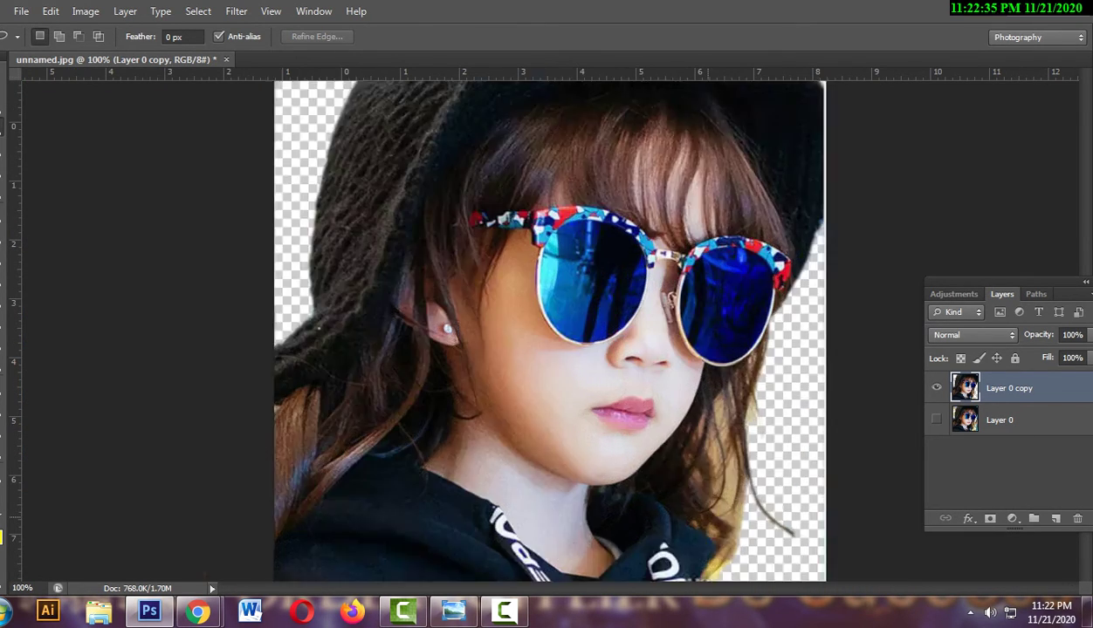
pyautogui.moveTo(743, 506)
pyautogui.mouseDown()
pyautogui.moveTo(662, 371)
pyautogui.moveTo(599, 205)
pyautogui.mouseUp()
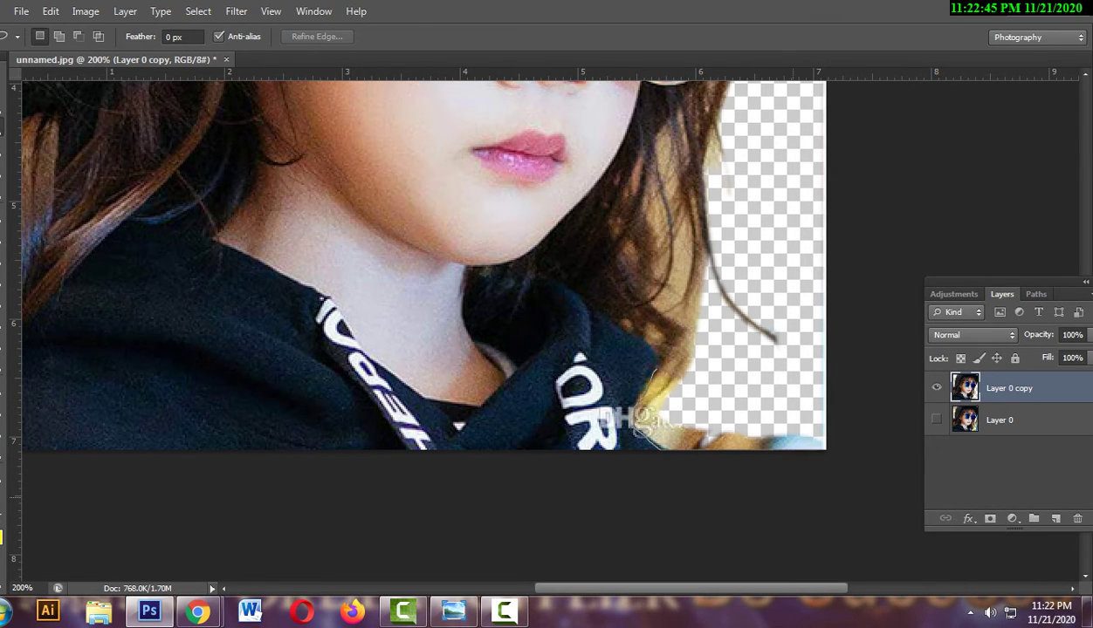
pyautogui.moveTo(808, 424); pyautogui.dragTo(672, 440)
pyautogui.click(633, 367)
pyautogui.moveTo(808, 436); pyautogui.dragTo(664, 359)
pyautogui.press('Delete')
pyautogui.hotkey('ctrl', 'd')
pyautogui.hotkey('ctrl', '+')
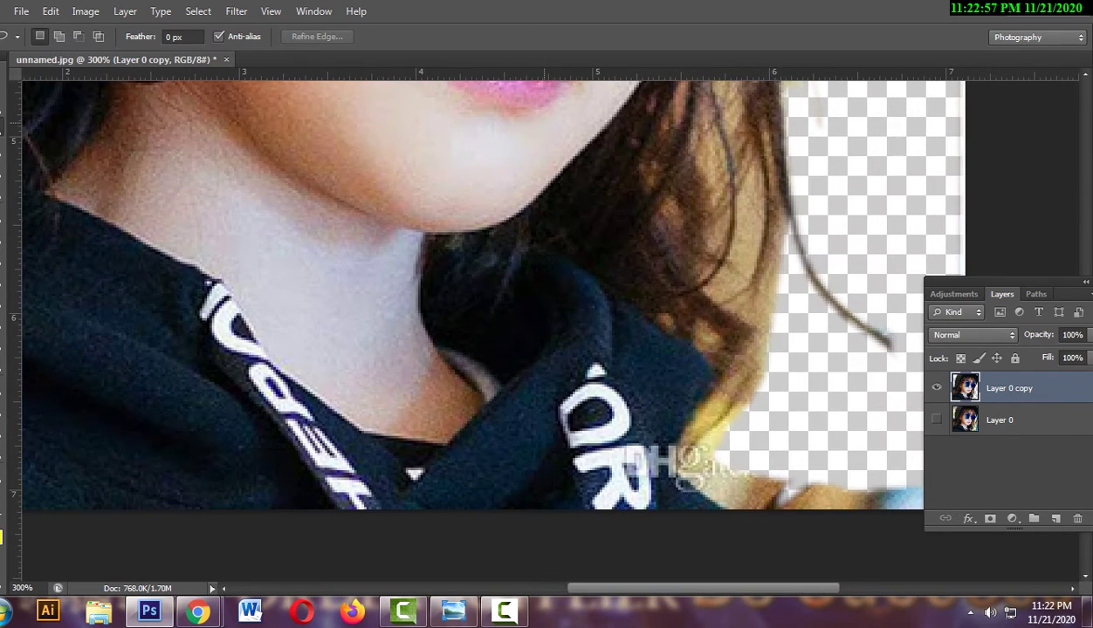
pyautogui.moveTo(610, 393); pyautogui.dragTo(270, 303)
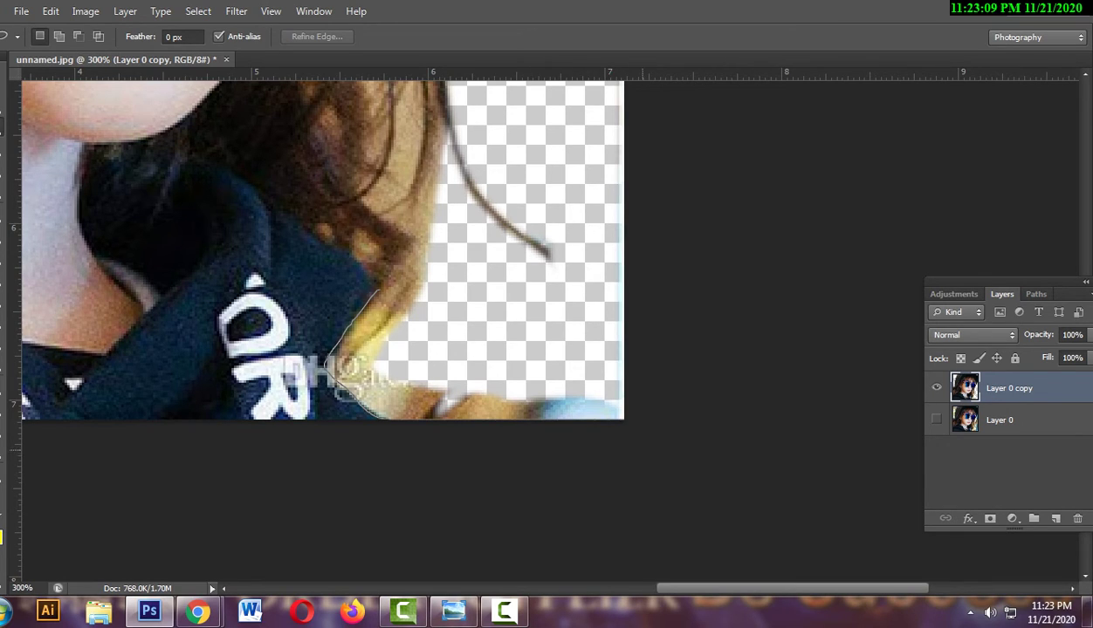
# Delete the yellow area by the shoulder with a 1 px feathered lasso, then zoom to 500%.
pyautogui.moveTo(624, 344)
pyautogui.mouseDown()
pyautogui.moveTo(442, 279)
pyautogui.moveTo(404, 253)
pyautogui.mouseUp()
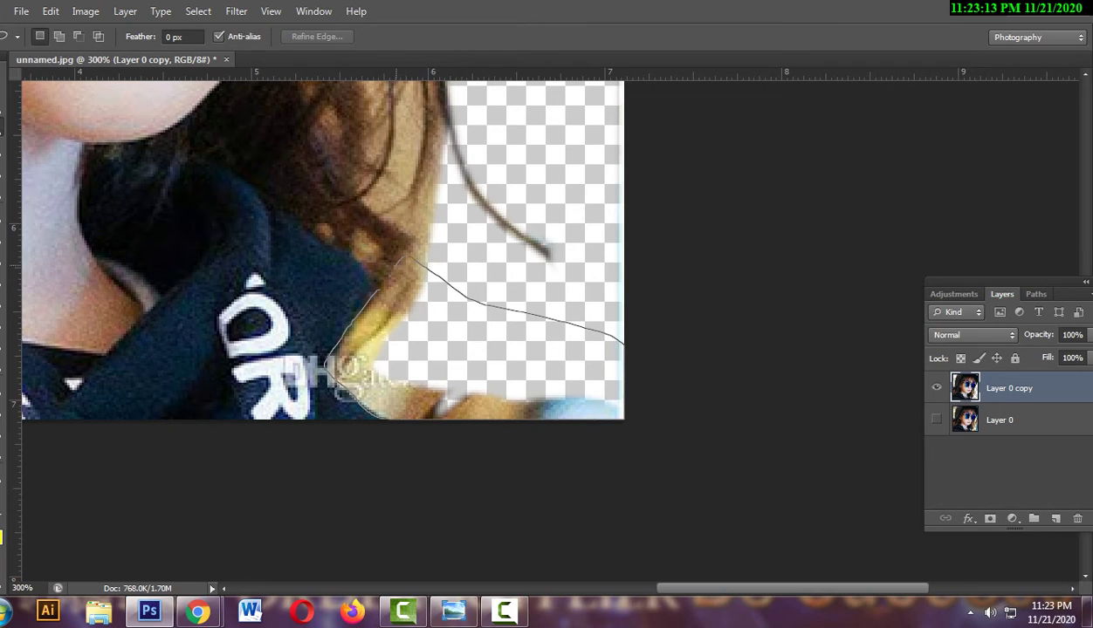
pyautogui.moveTo(622, 343); pyautogui.dragTo(624, 423)
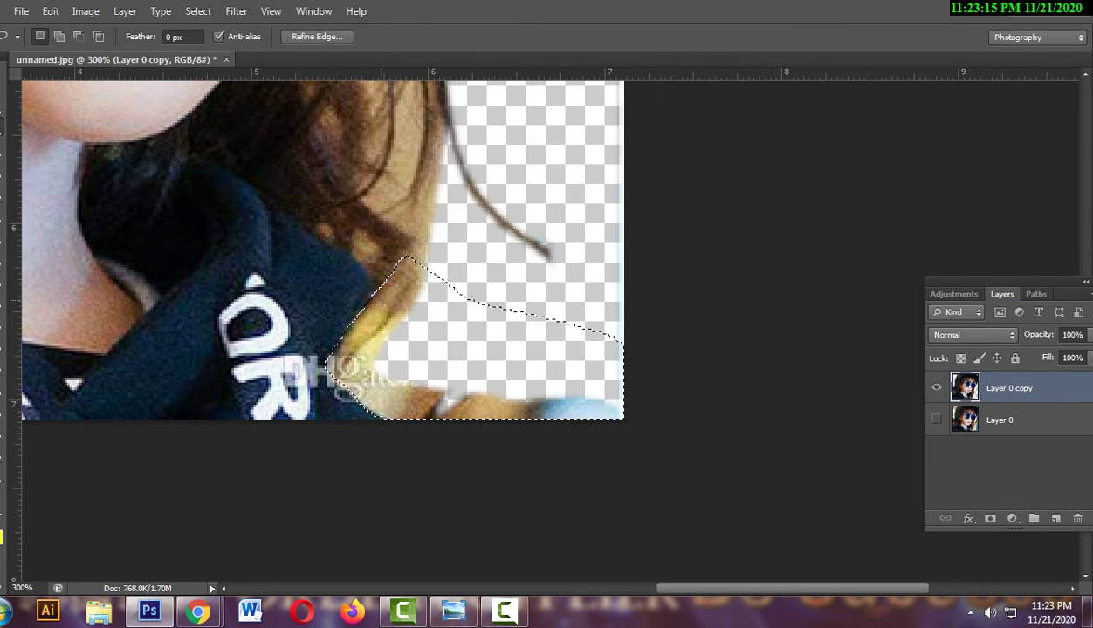
pyautogui.rightClick(381, 289)
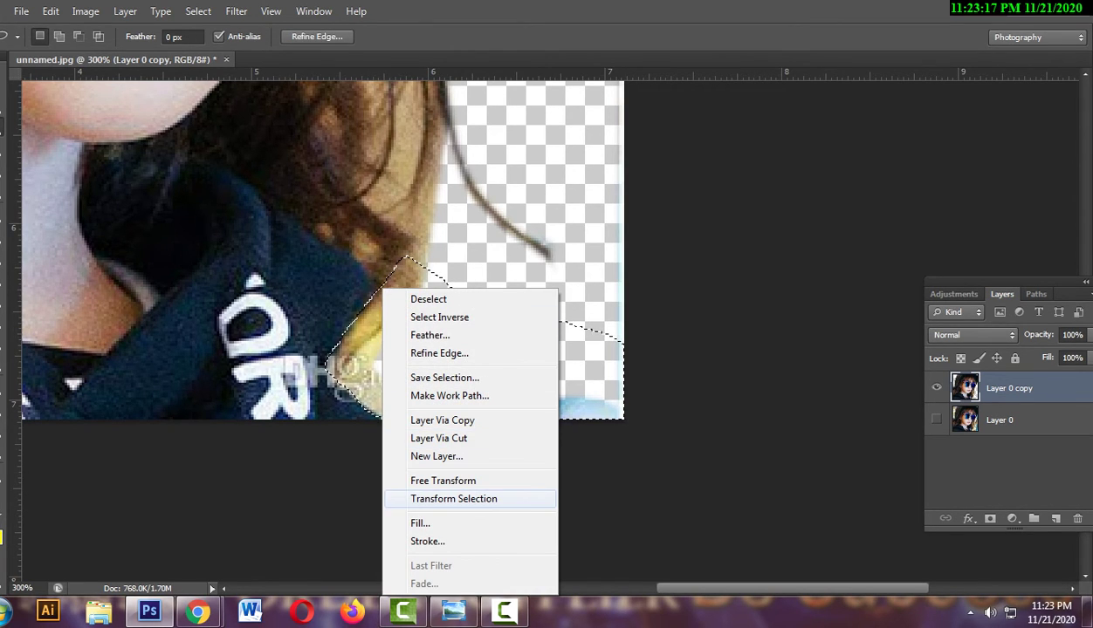
pyautogui.click(430, 335)
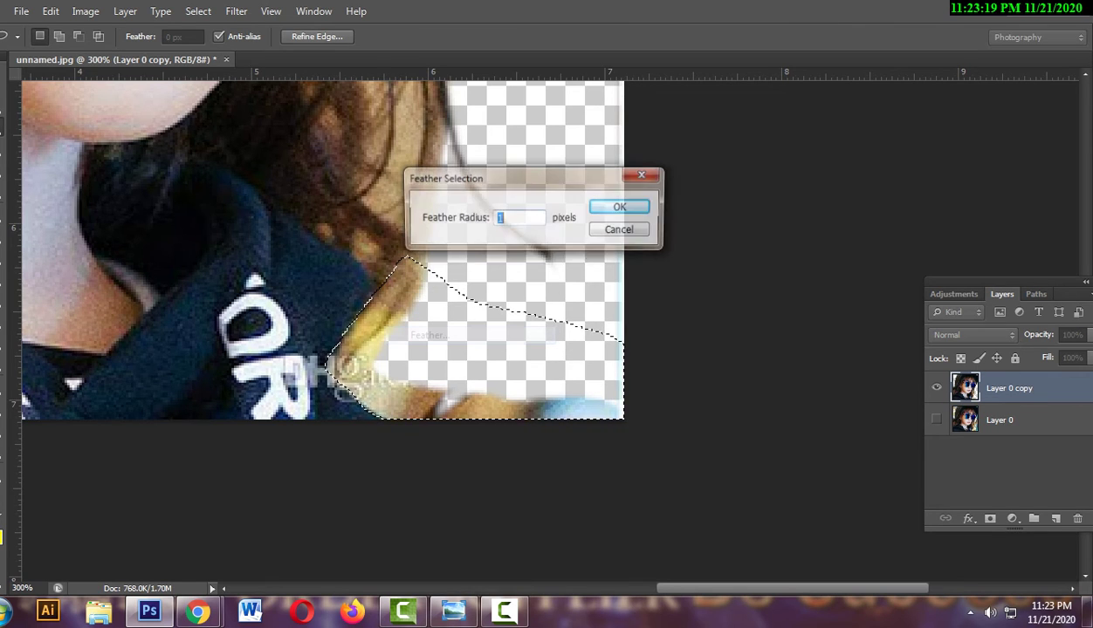
pyautogui.write('1')
pyautogui.press('Return')
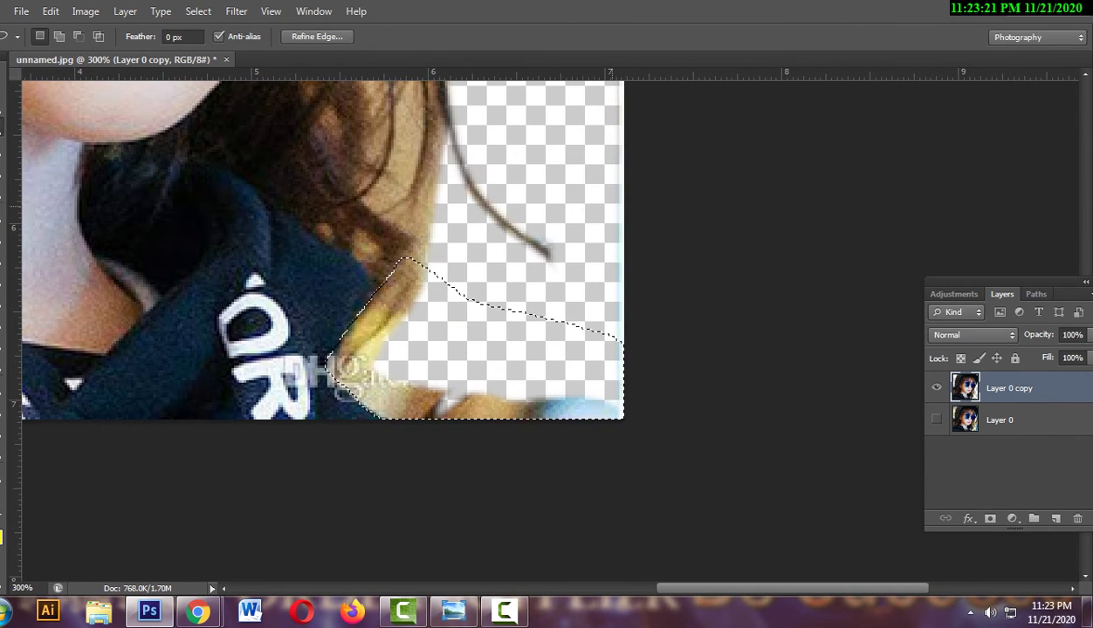
pyautogui.press('Delete')
pyautogui.hotkey('ctrl', 'd')
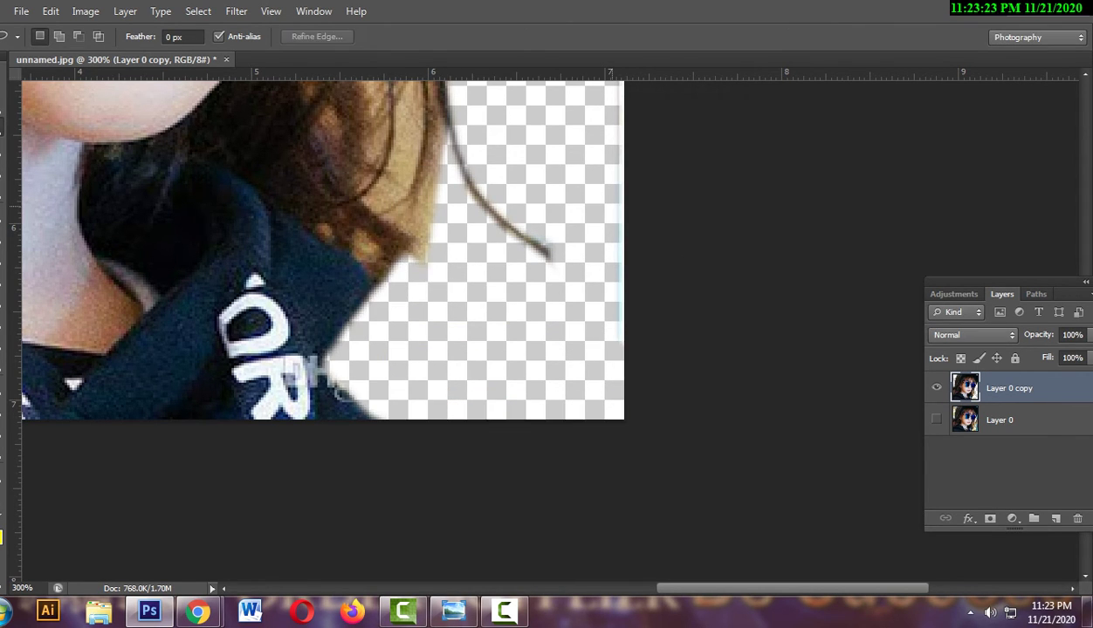
pyautogui.scroll(3, 323, 323)
pyautogui.scroll(1, 323, 323)
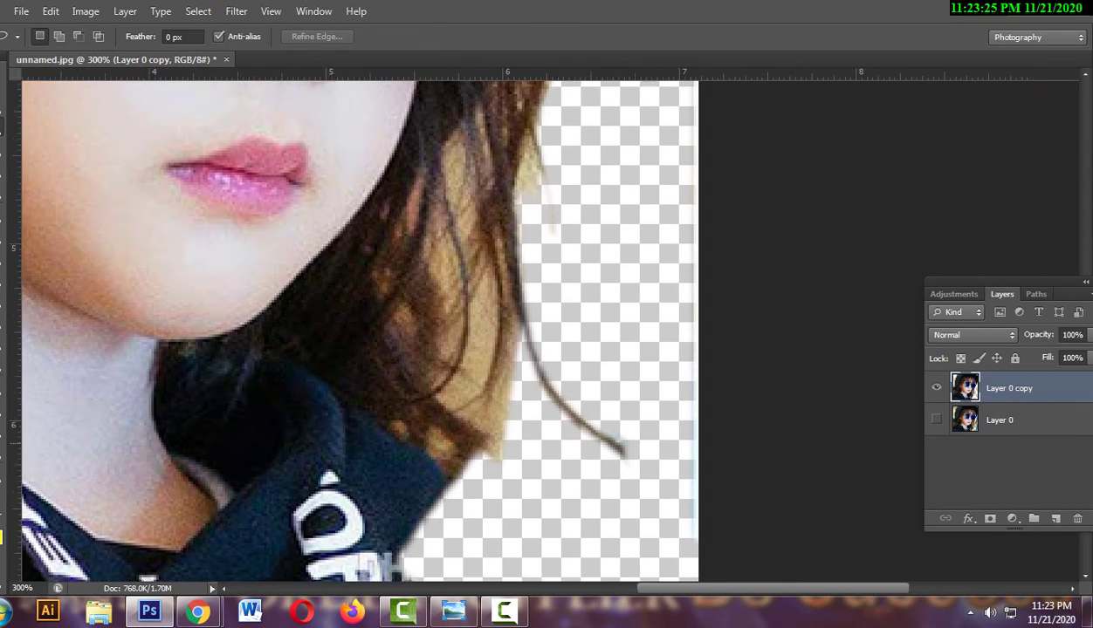
pyautogui.scroll(1, 323, 323)
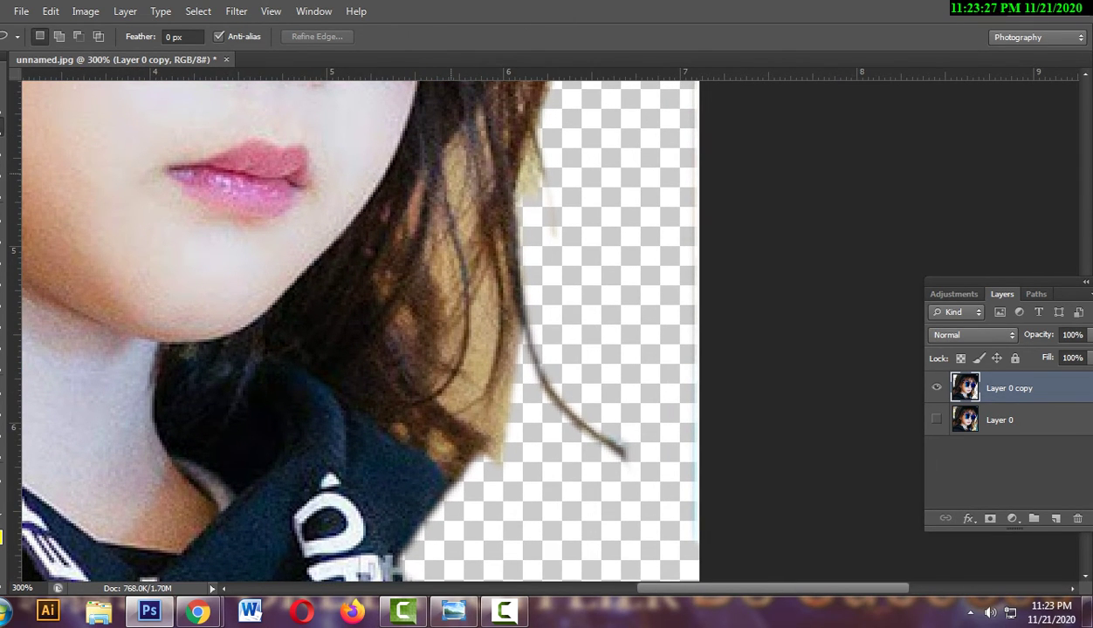
pyautogui.hotkey('ctrl', '+')
pyautogui.hotkey('ctrl', '+')
# Lasso the light gap between the lower hair strands, deselect, and zoom out to 66.7%.
pyautogui.moveTo(185, 576); pyautogui.dragTo(225, 563)
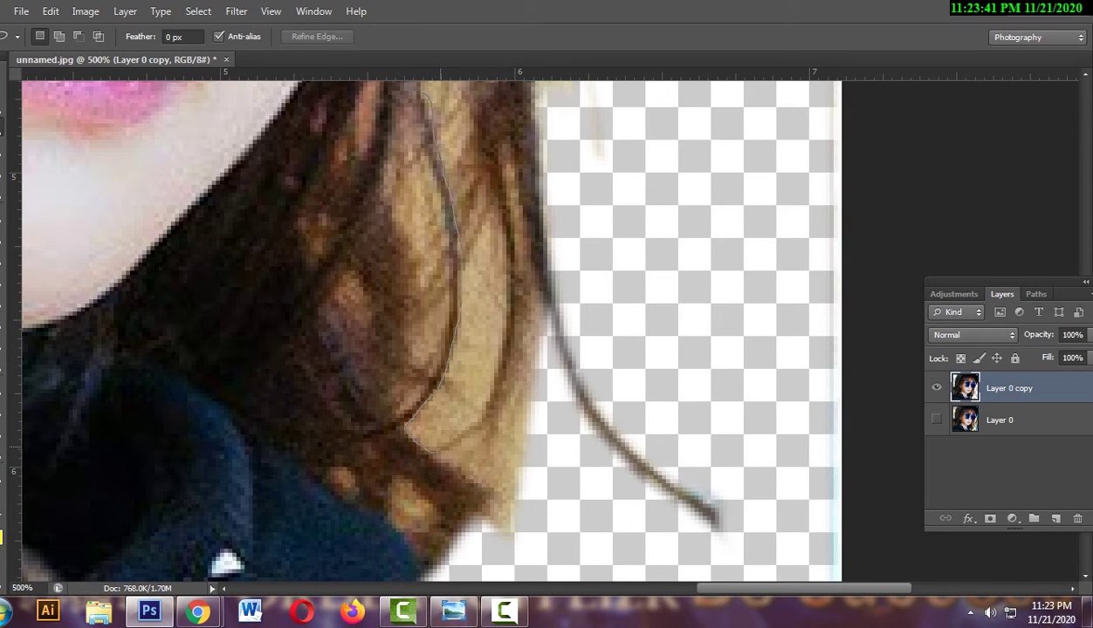
pyautogui.moveTo(475, 425); pyautogui.dragTo(476, 425)
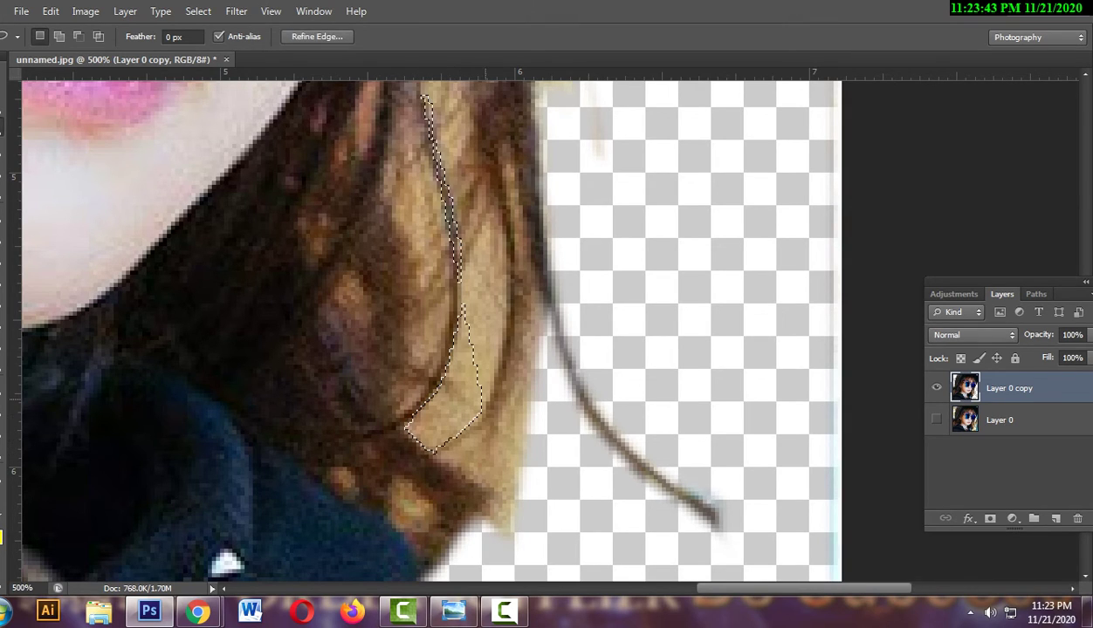
pyautogui.hotkey('ctrl', 'd')
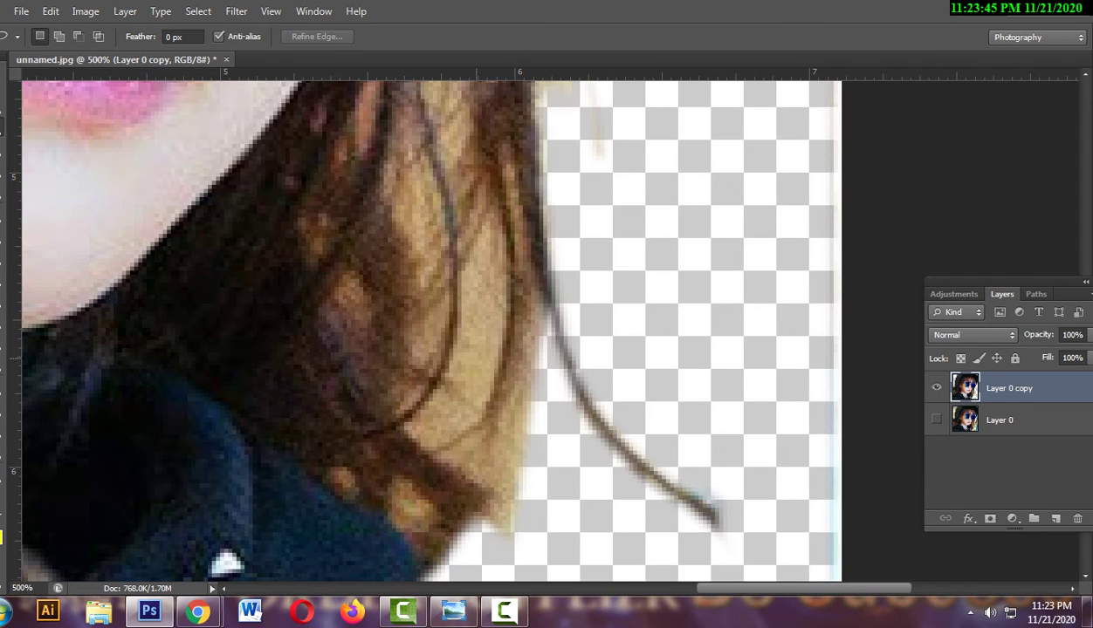
pyautogui.hotkey('ctrl', '-')
pyautogui.hotkey('ctrl', '-')
pyautogui.hotkey('ctrl', '-')
pyautogui.hotkey('ctrl', '-')
pyautogui.hotkey('ctrl', '-')
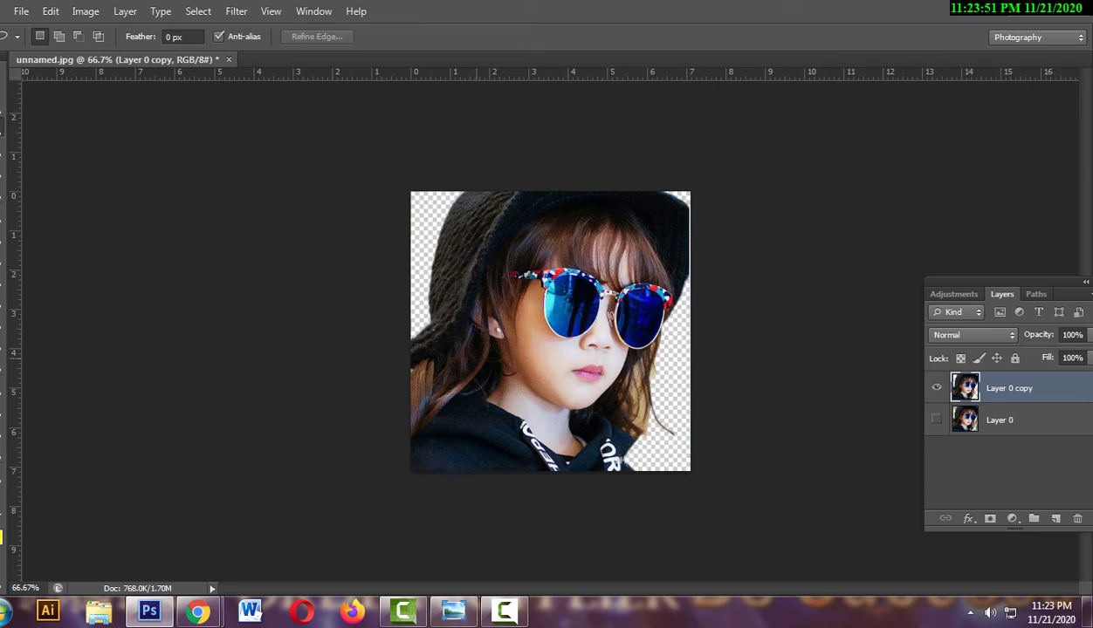
# Zoom in to 300% and pan to the hair beside the girl's chin.
pyautogui.hotkey('ctrl', '+')
pyautogui.hotkey('ctrl', '+')
pyautogui.hotkey('ctrl', '+')
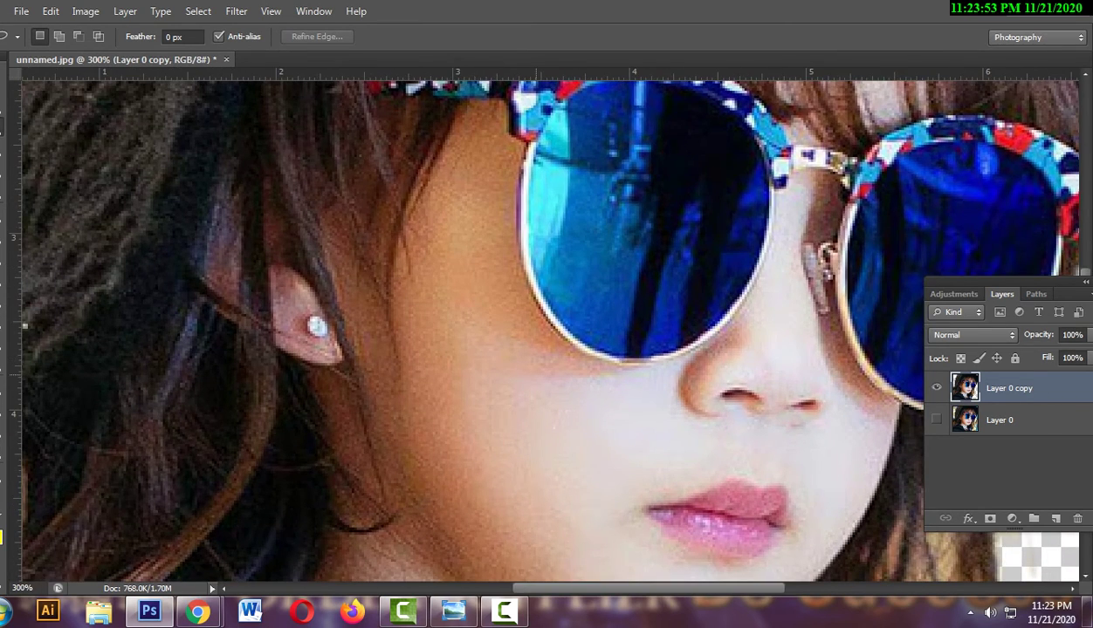
pyautogui.moveTo(785, 480)
pyautogui.mouseDown()
pyautogui.moveTo(496, 306)
pyautogui.moveTo(366, 262)
pyautogui.moveTo(294, 183)
pyautogui.mouseUp()
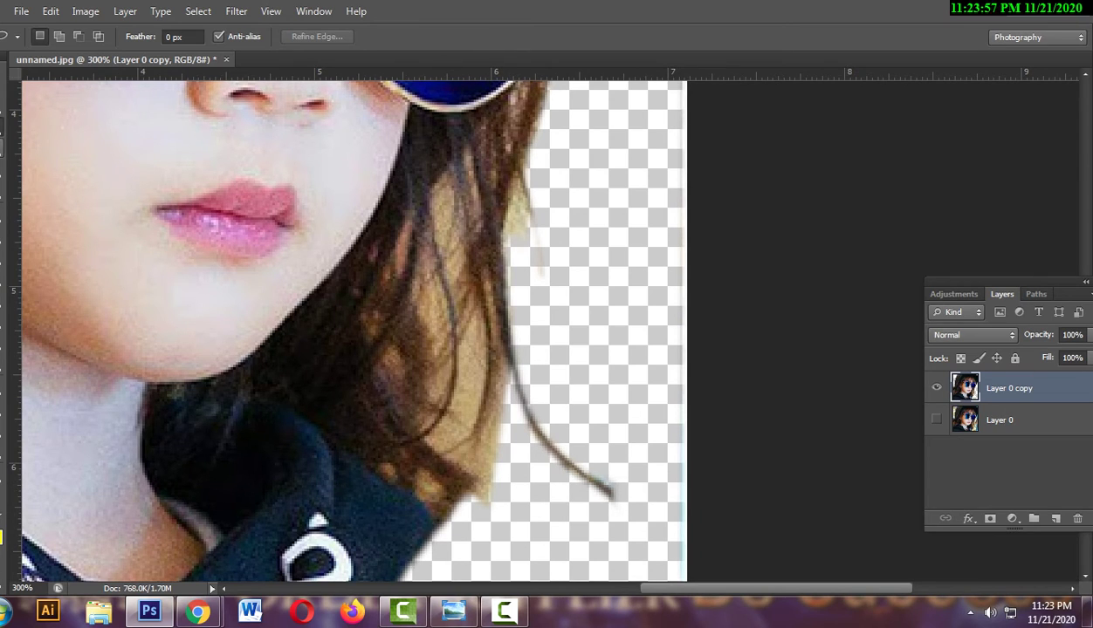
# Erase the tan gap inside the hair using a Magic Wand selection feathered 1 px.
pyautogui.press('w')
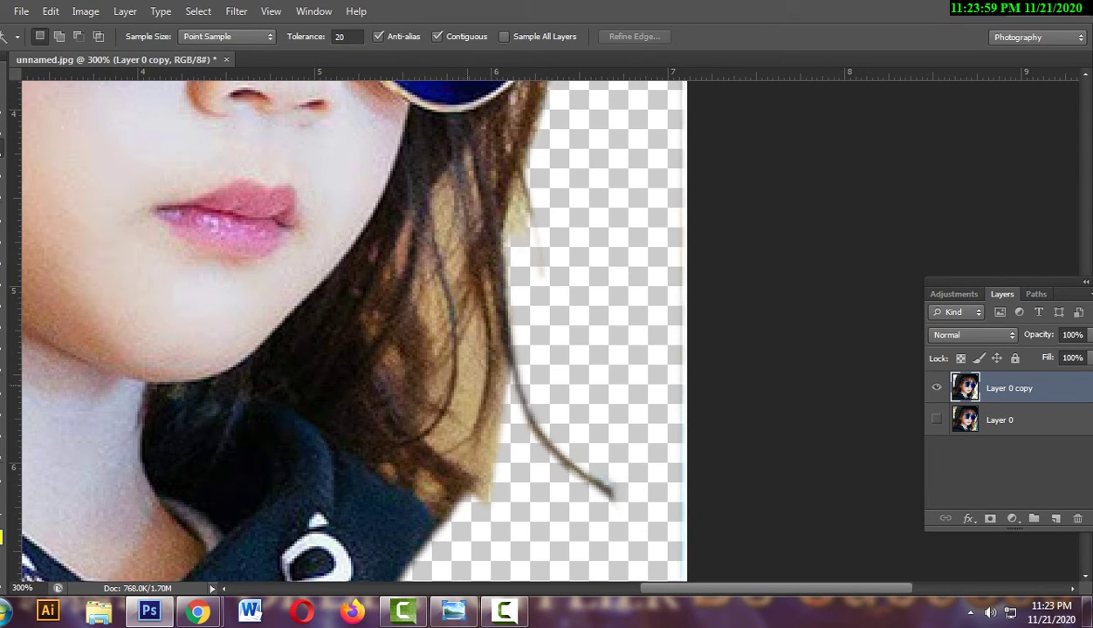
pyautogui.click(469, 367)
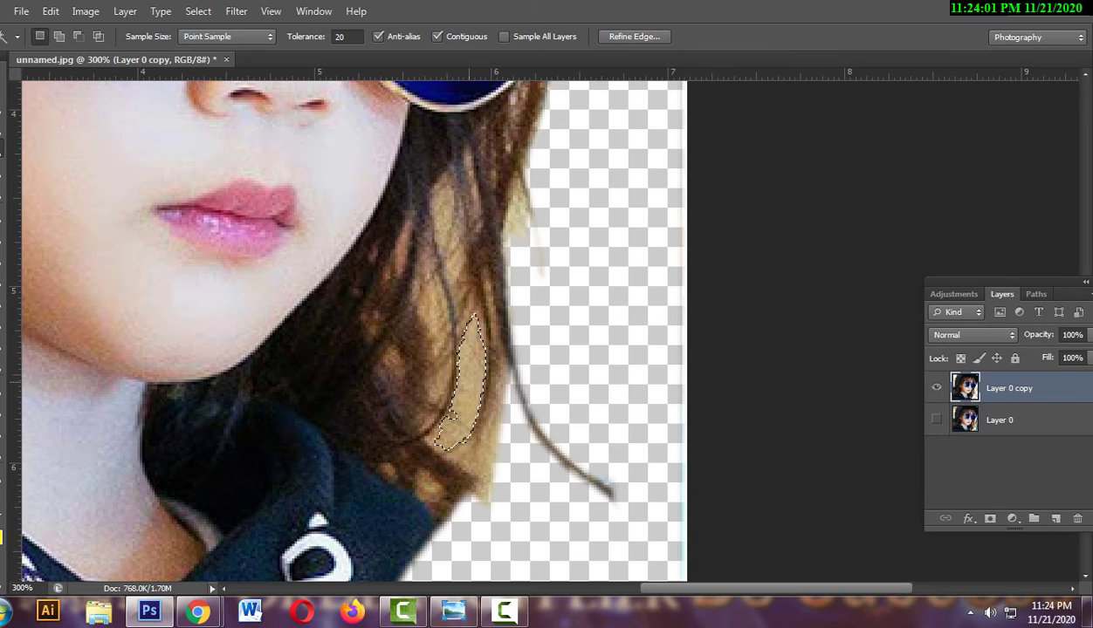
pyautogui.rightClick(469, 366)
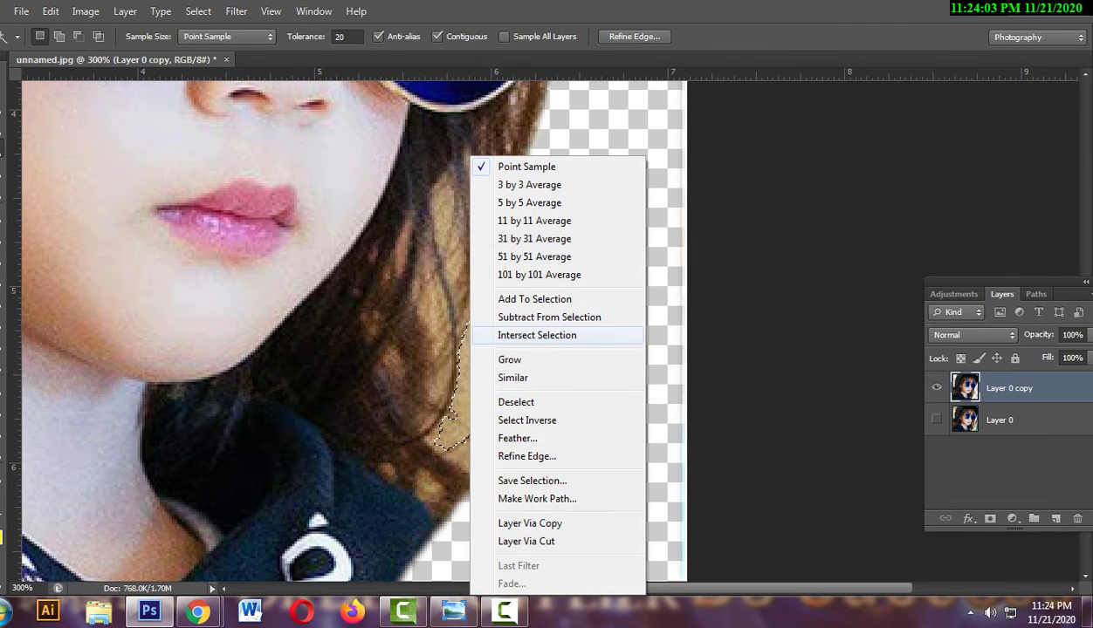
pyautogui.click(517, 438)
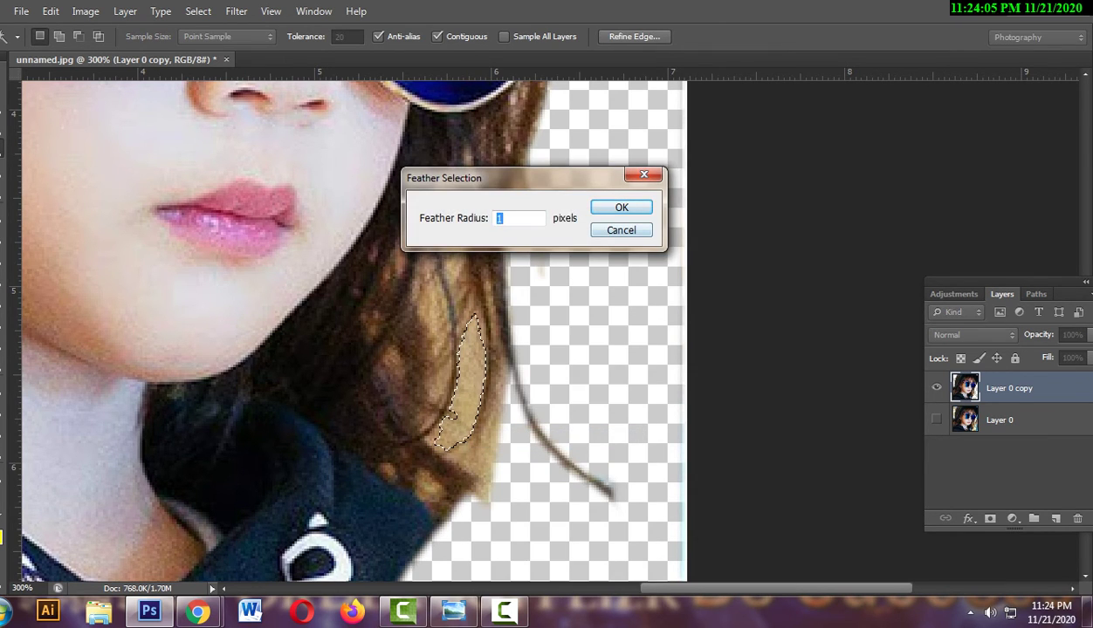
pyautogui.press('Return')
pyautogui.press('Delete')
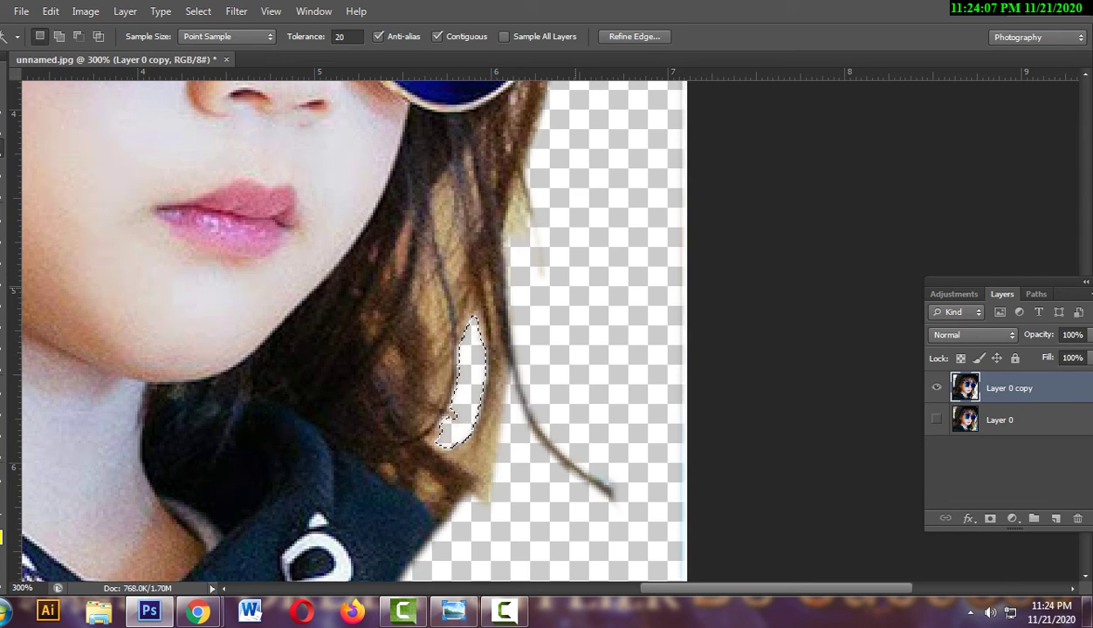
pyautogui.hotkey('ctrl', 'd')
# Erase the leftover strip along the hair with a 1 px feathered selection.
pyautogui.click(480, 472)
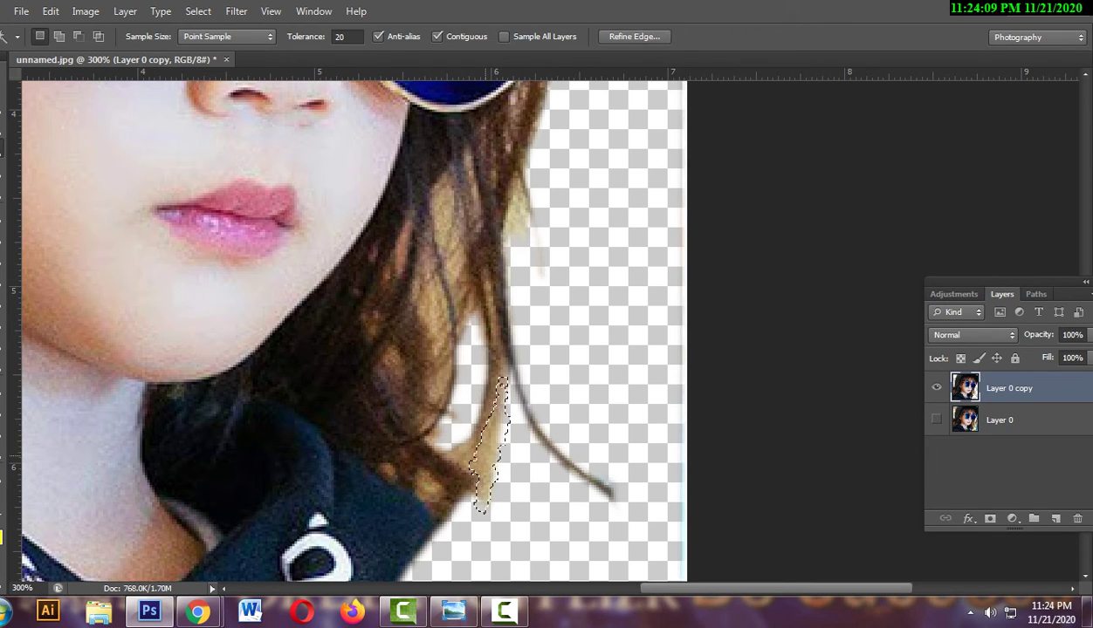
pyautogui.rightClick(486, 454)
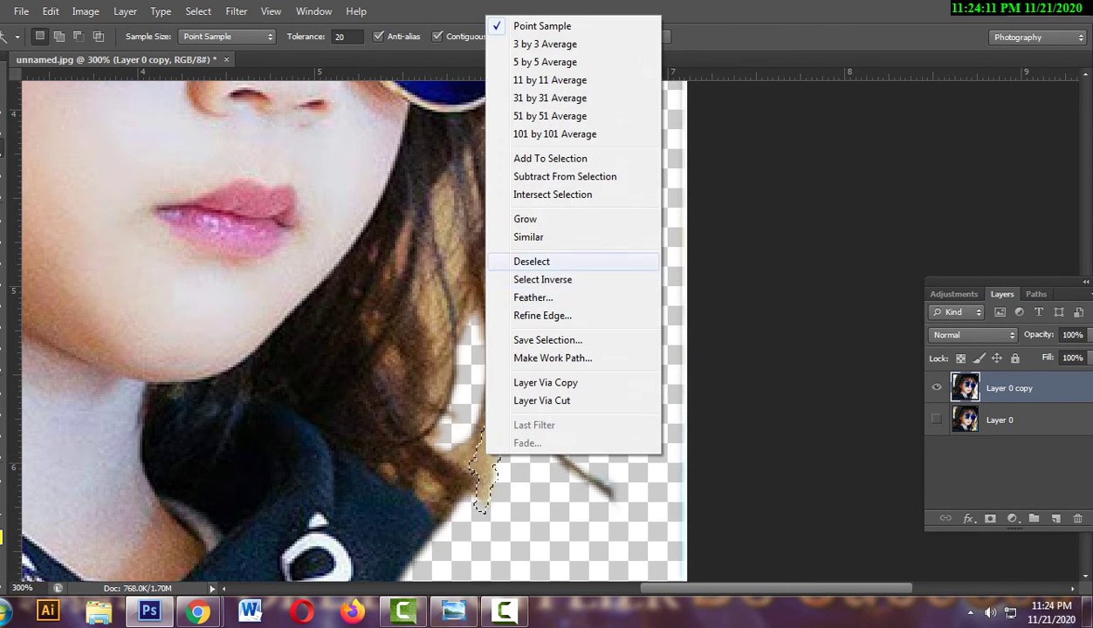
pyautogui.click(533, 298)
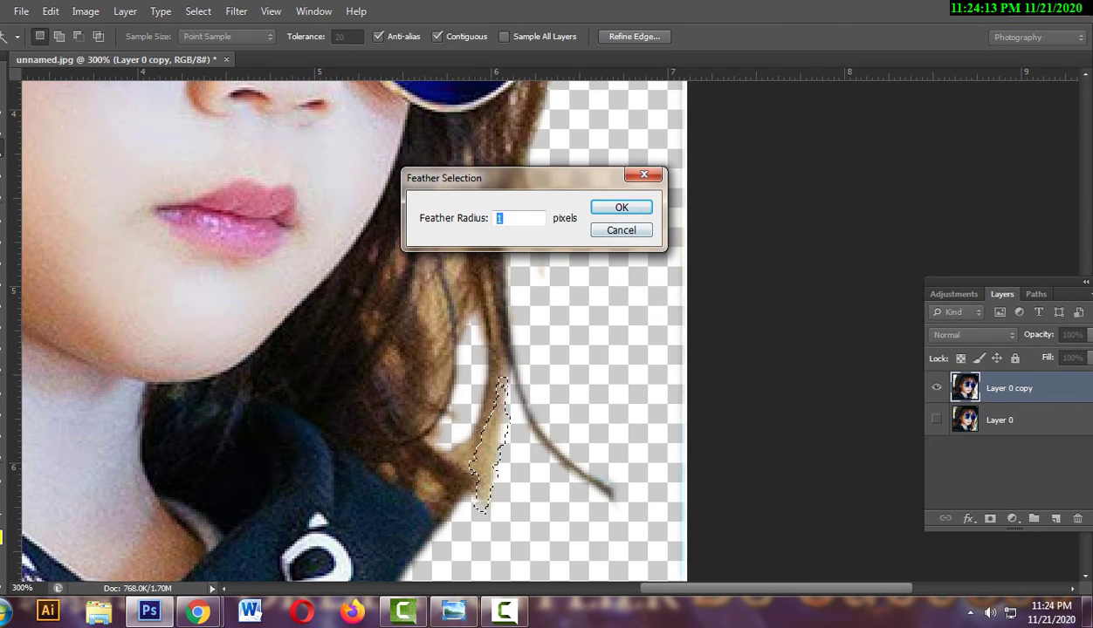
pyautogui.press('Return')
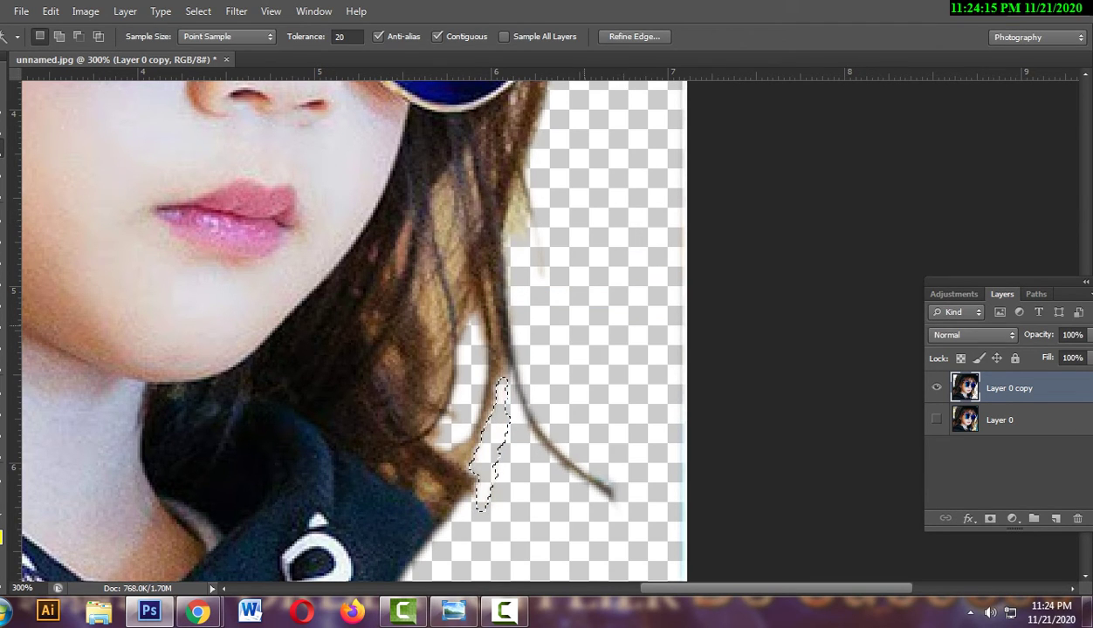
pyautogui.press('Delete')
pyautogui.hotkey('ctrl', 'd')
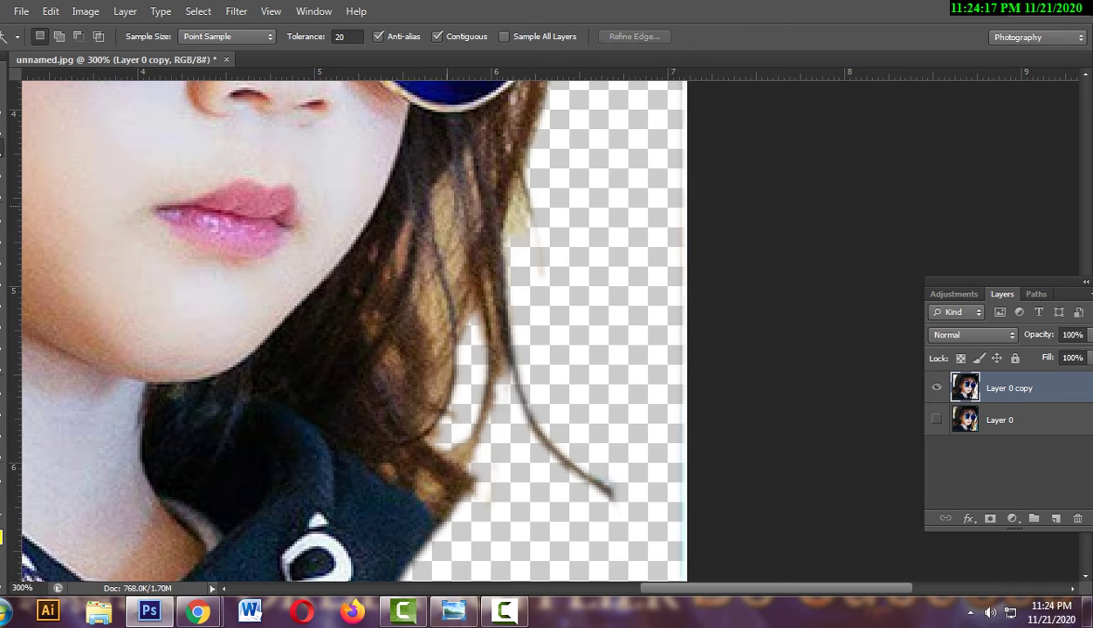
# Erase the light gap higher in the hair, feathered 1 px.
pyautogui.click(443, 211)
pyautogui.rightClick(435, 185)
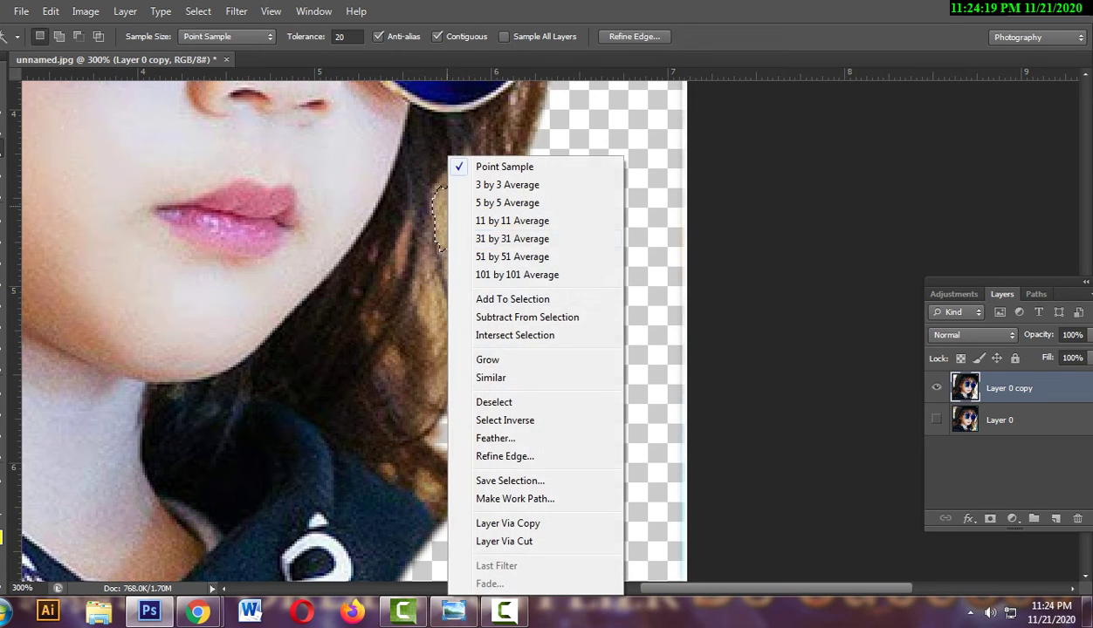
pyautogui.click(462, 430)
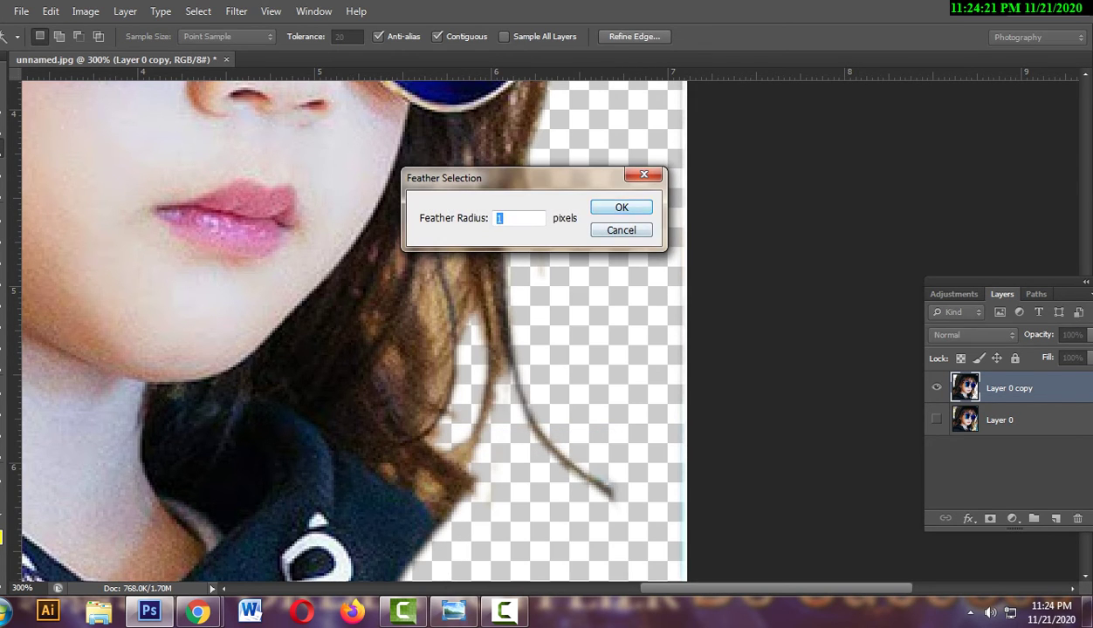
pyautogui.press('Return')
pyautogui.press('Delete')
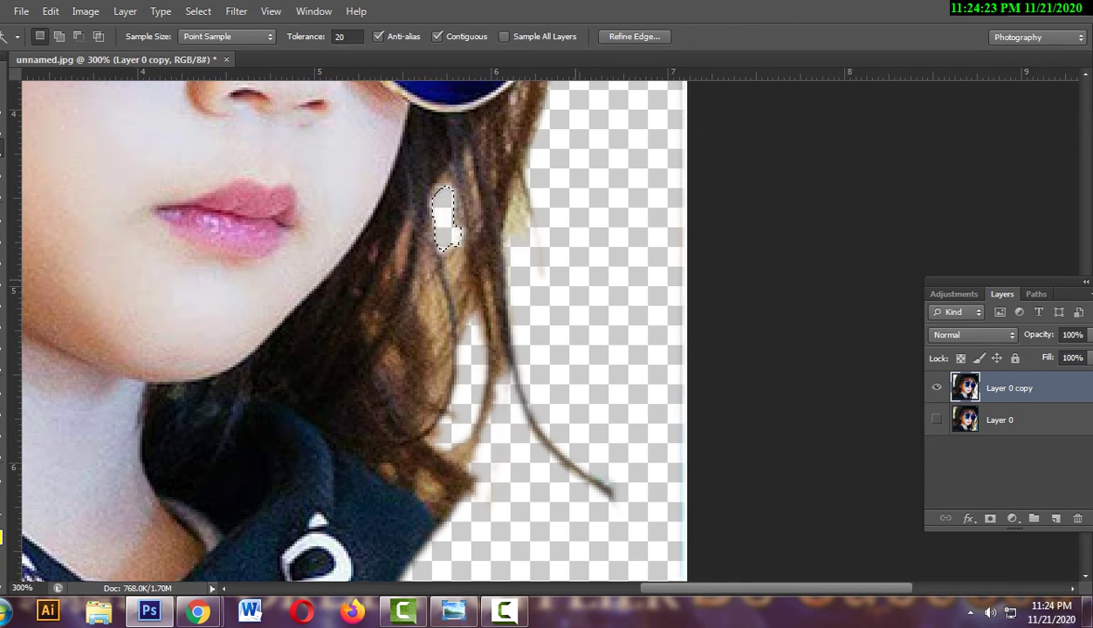
pyautogui.hotkey('ctrl', 'd')
# Select both parts of the pale patch at the hair's outer edge, feather 1 px, and delete.
pyautogui.click(517, 192)
pyautogui.keyDown('shift'); pyautogui.click(521, 258); pyautogui.keyUp('shift')
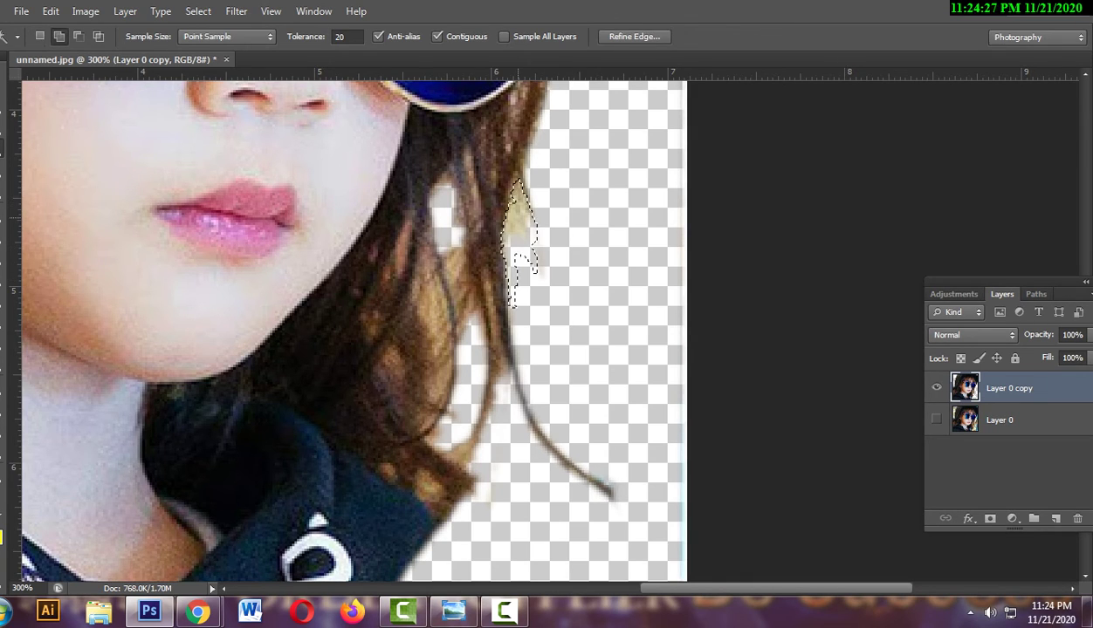
pyautogui.rightClick(519, 258)
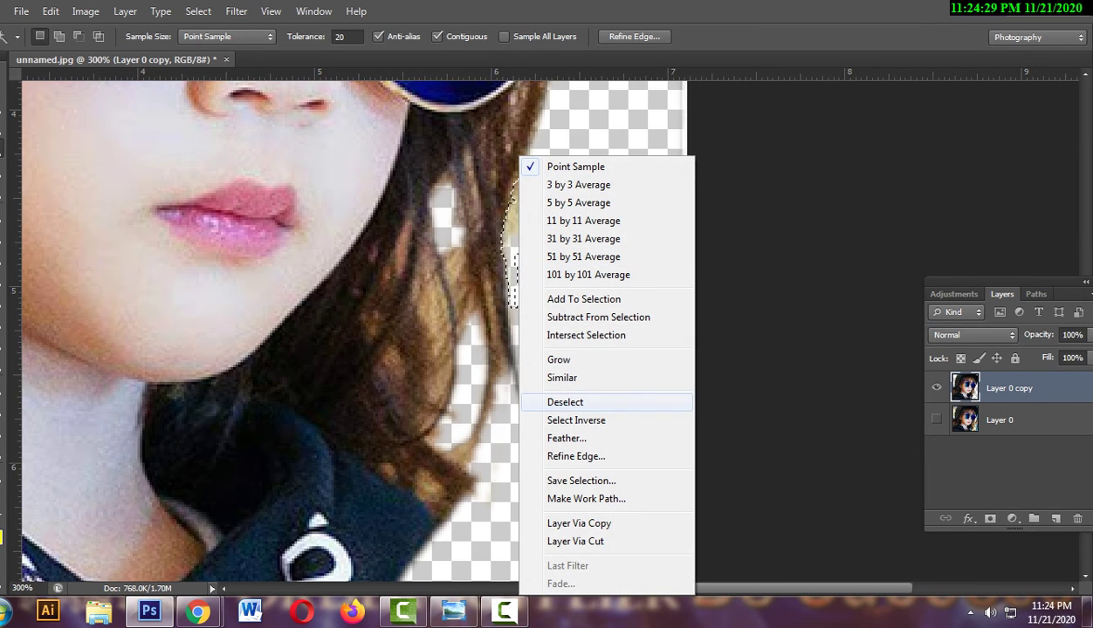
pyautogui.click(567, 438)
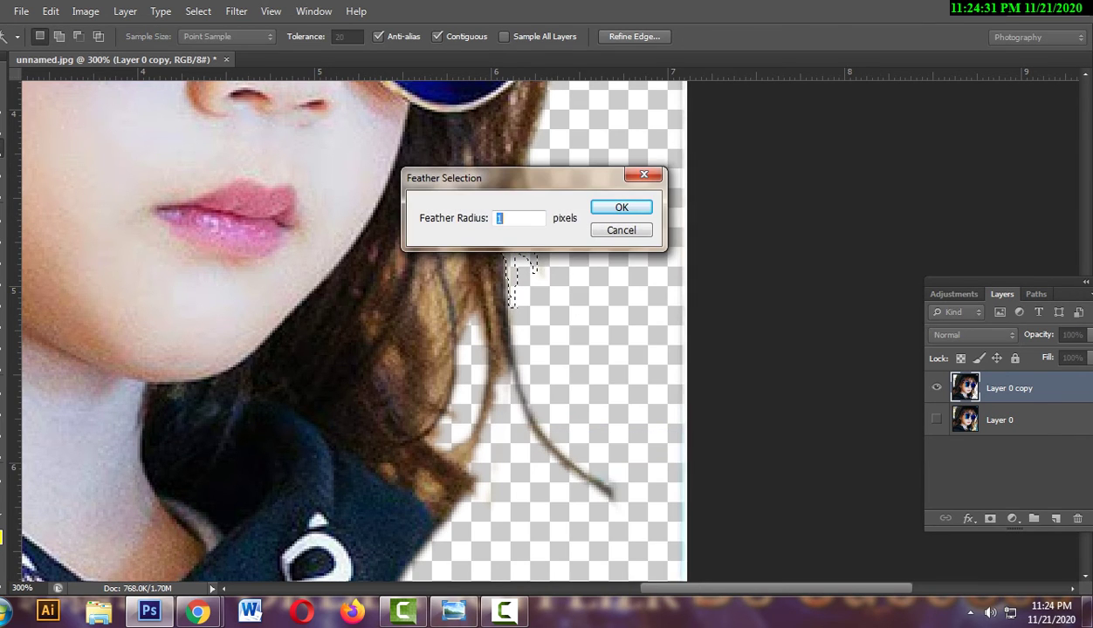
pyautogui.press('Return')
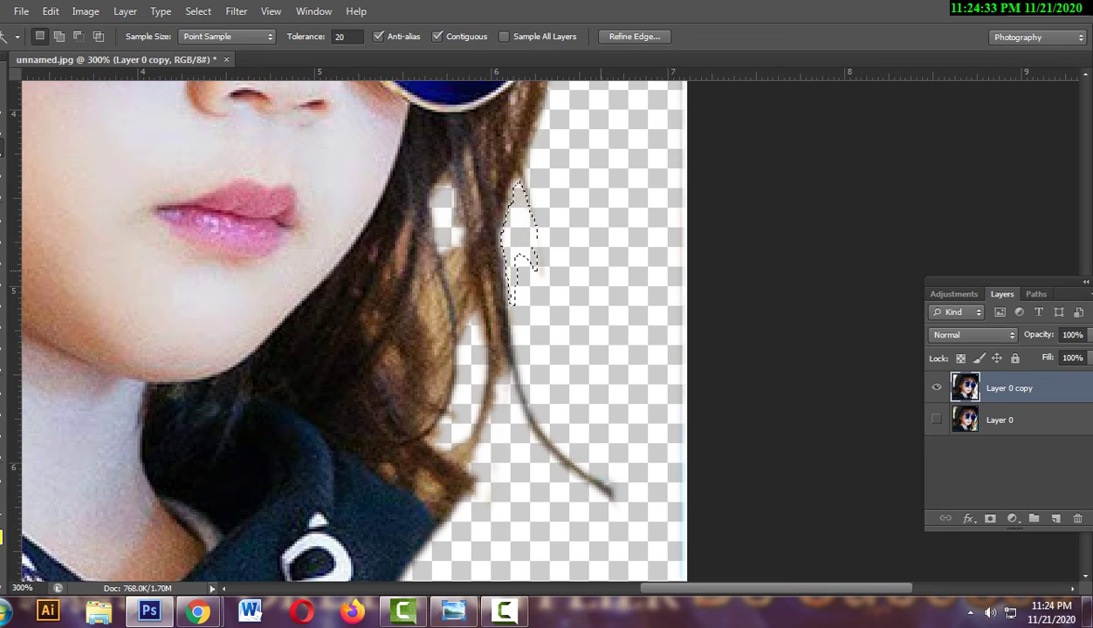
pyautogui.press('Delete')
pyautogui.hotkey('ctrl', 'd')
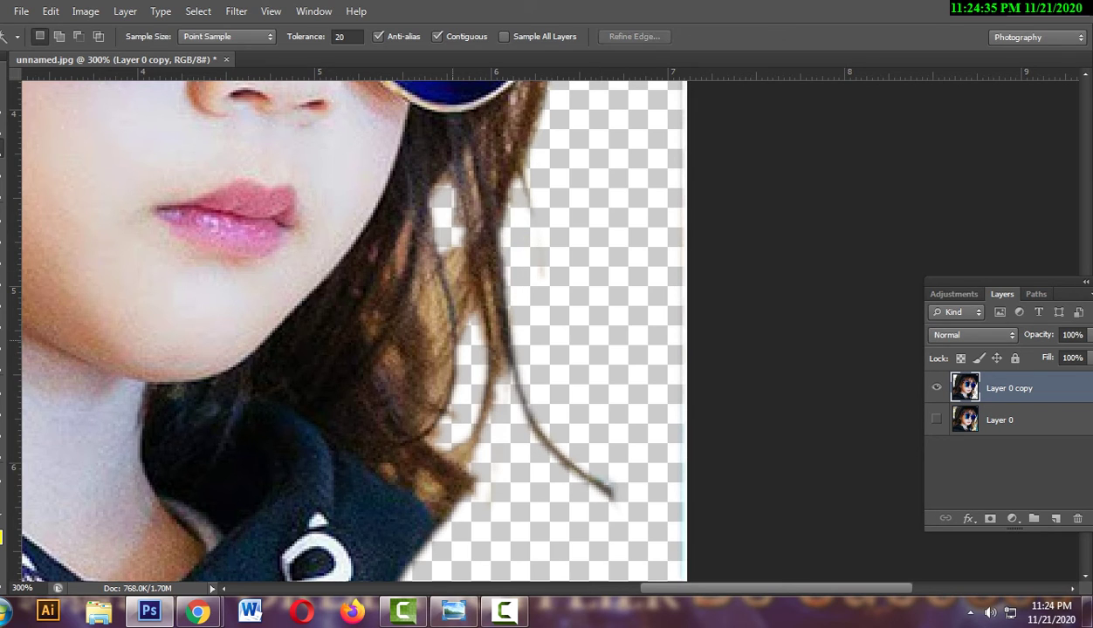
# Delete the light gap in the lower hair, then re-feather the restored selection by 1 px.
pyautogui.click(434, 314)
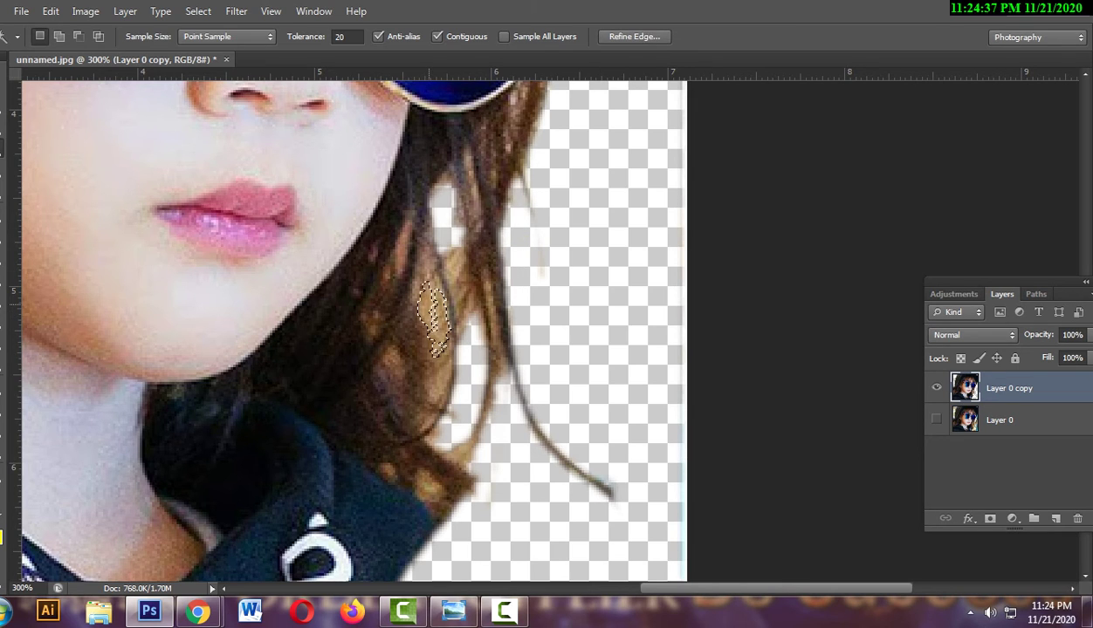
pyautogui.rightClick(432, 319)
pyautogui.click(463, 429)
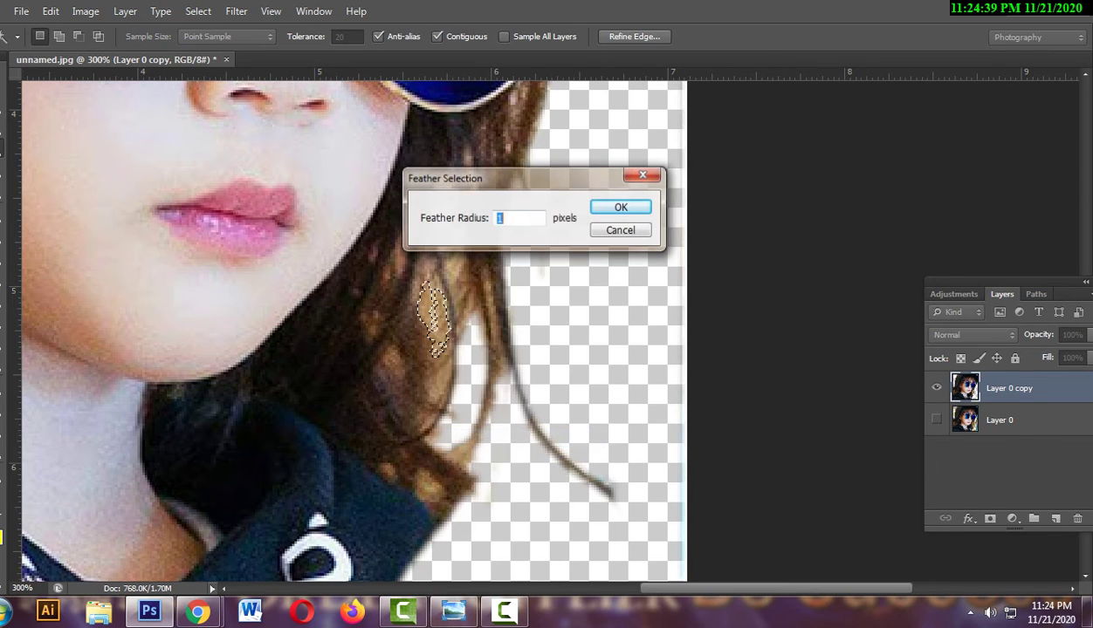
pyautogui.press('Return')
pyautogui.press('Delete')
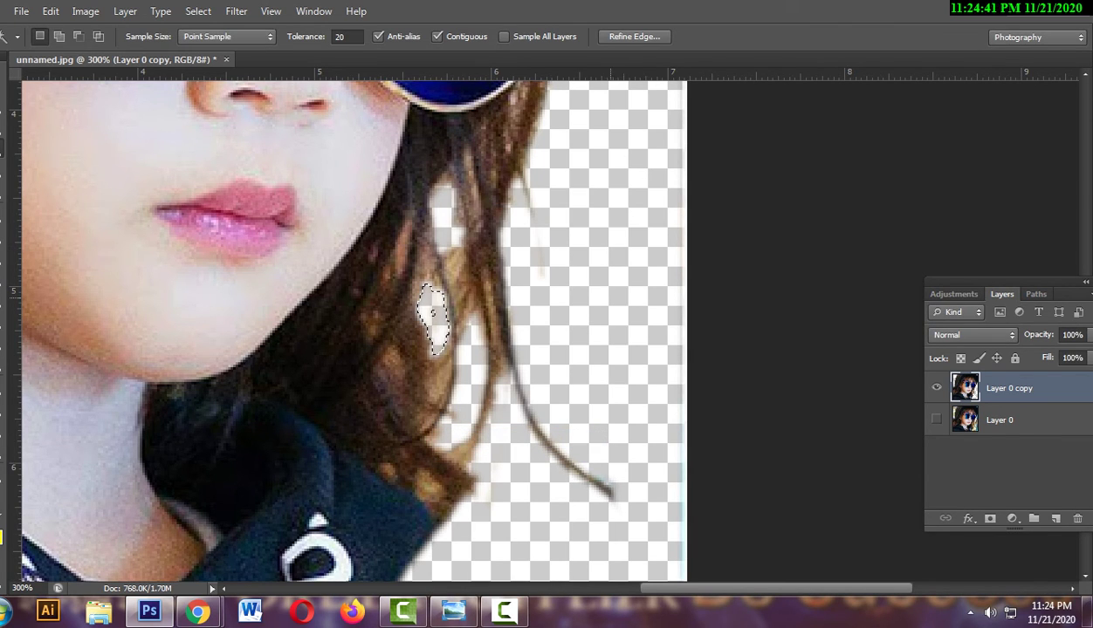
pyautogui.hotkey('ctrl', 'd')
pyautogui.hotkey('ctrl', 'z')
pyautogui.press('shift')
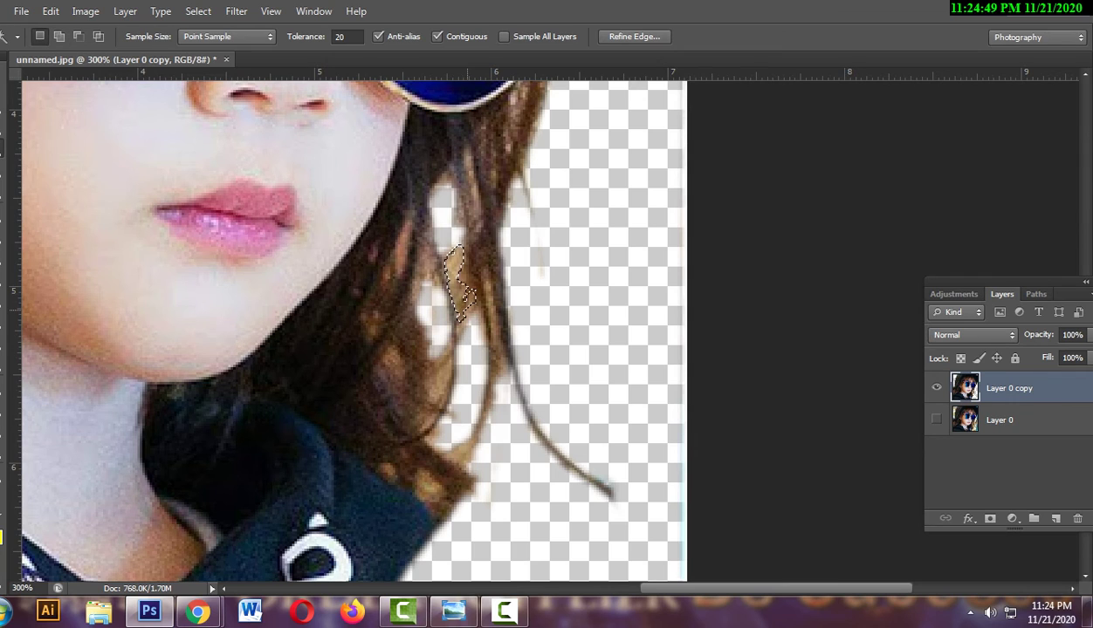
pyautogui.rightClick(467, 157)
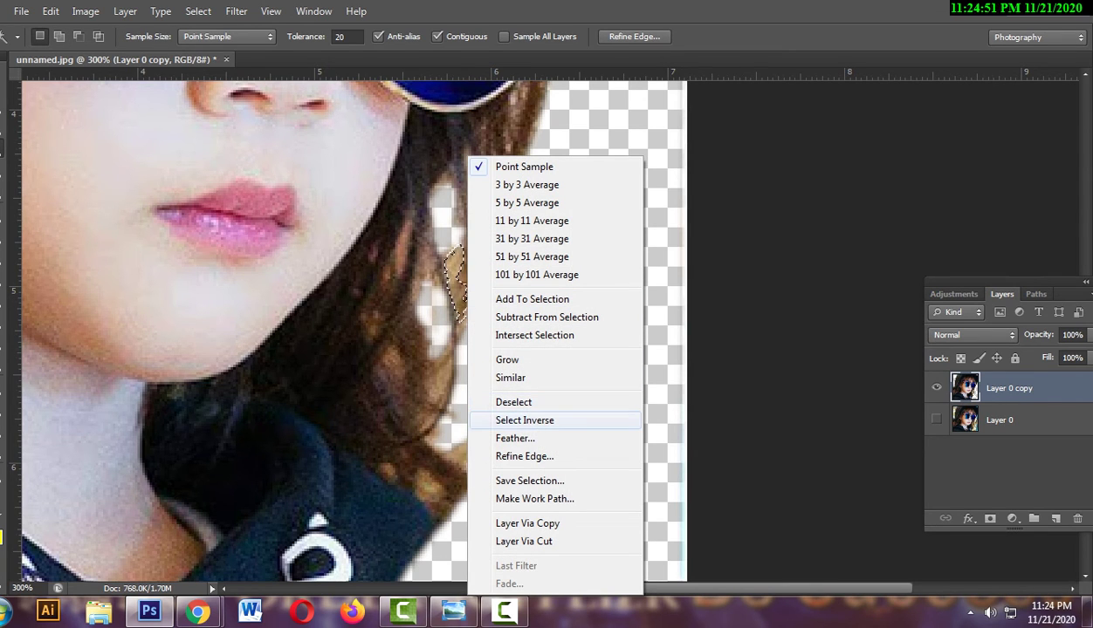
pyautogui.click(515, 439)
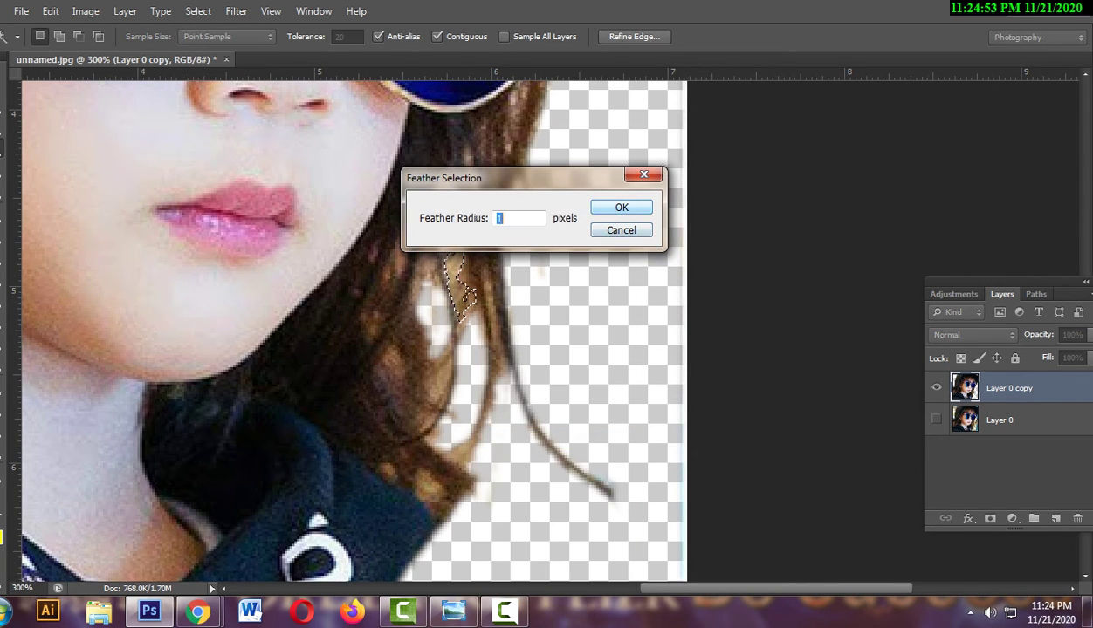
pyautogui.press('Return')
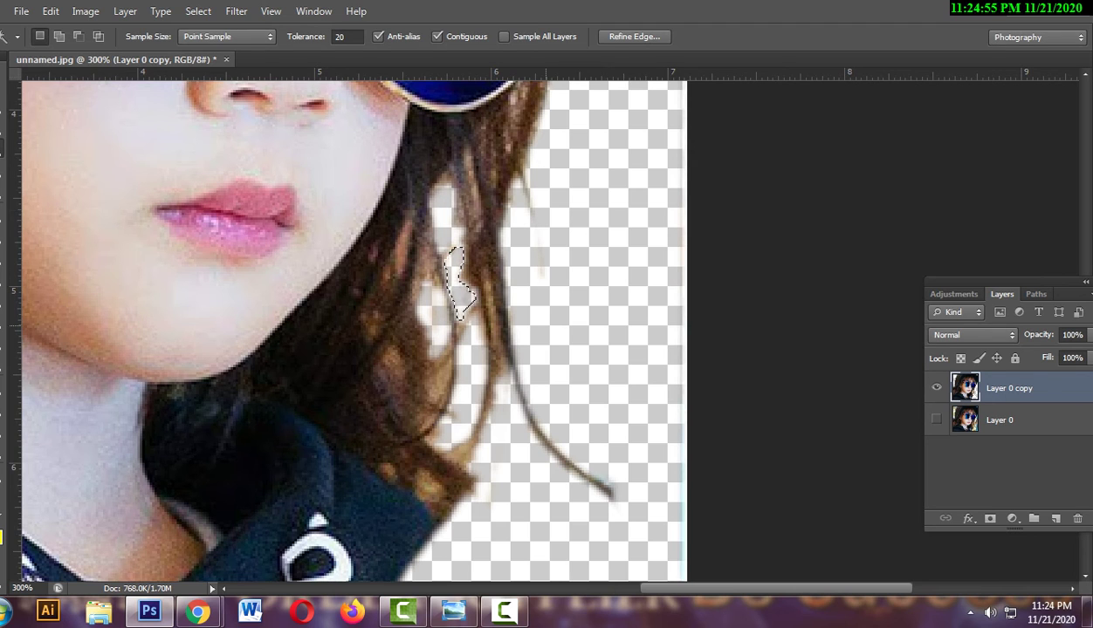
pyautogui.hotkey('ctrl', 'd')
# Select three background patches in the hair gaps together, feather 1 px, and erase them.
pyautogui.scroll(-2, 349, 332)
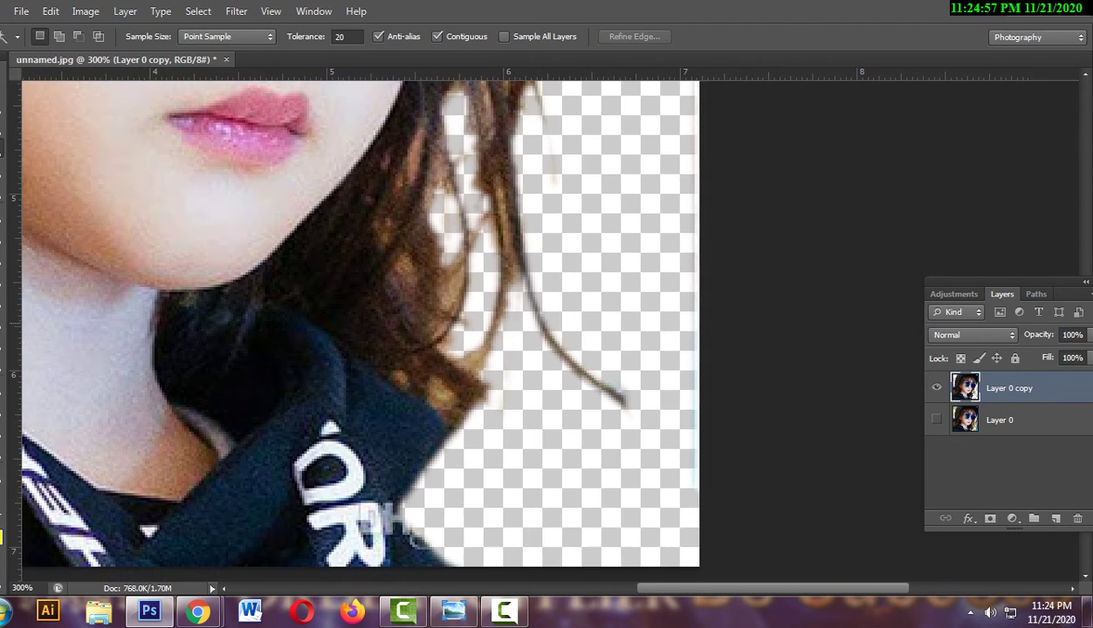
pyautogui.click(477, 297)
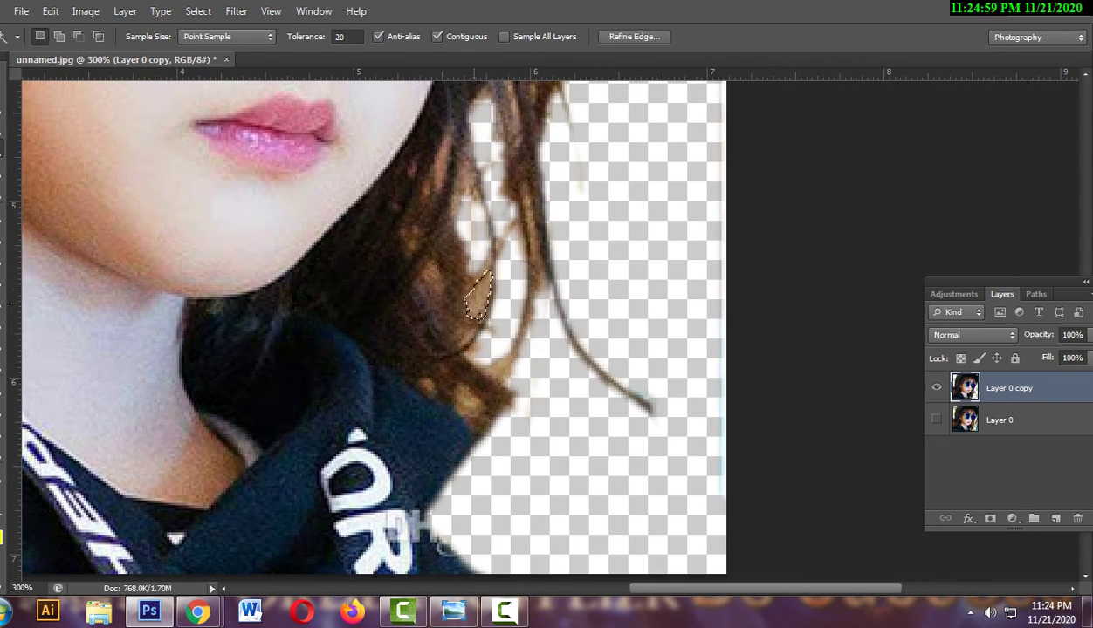
pyautogui.press('shift')
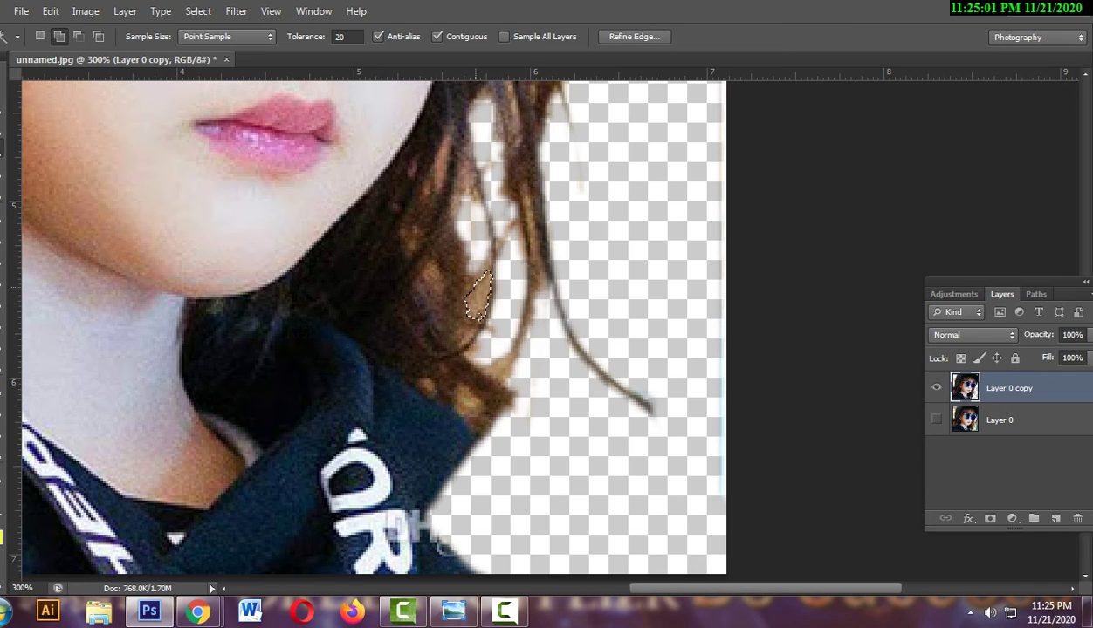
pyautogui.keyDown('shift'); pyautogui.click(462, 249); pyautogui.keyUp('shift')
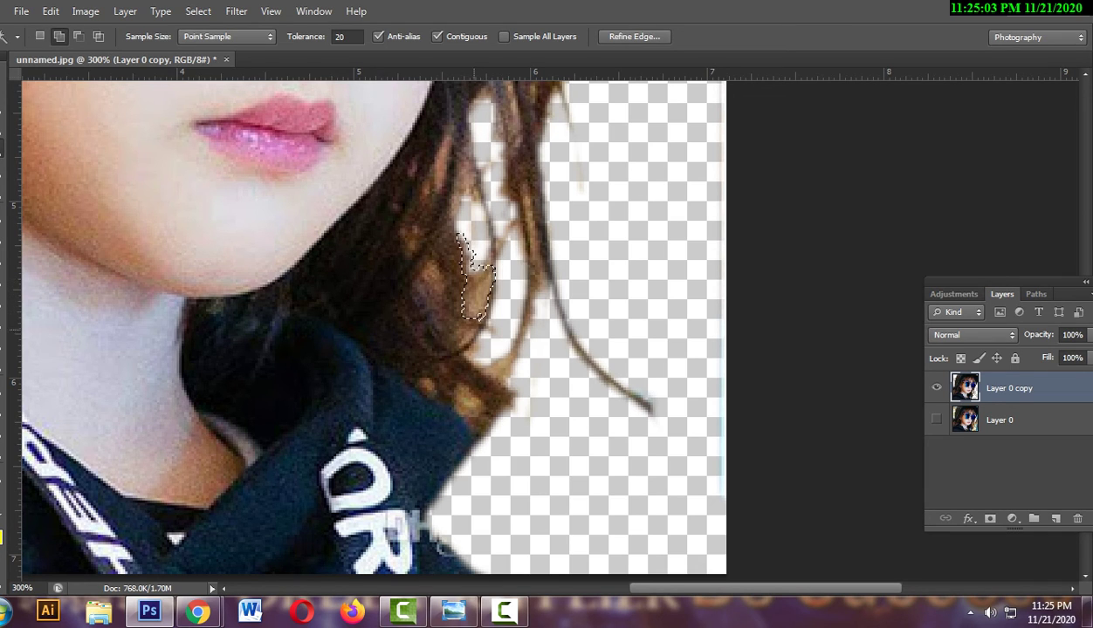
pyautogui.keyDown('shift'); pyautogui.click(457, 330); pyautogui.keyUp('shift')
pyautogui.rightClick(453, 330)
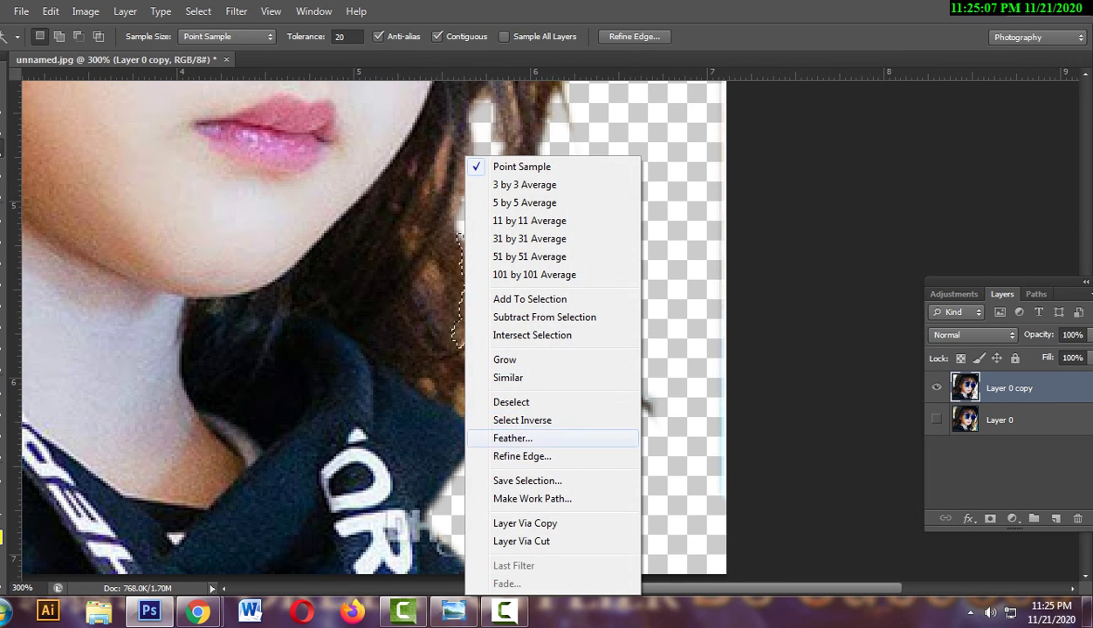
pyautogui.click(488, 438)
pyautogui.press('Return')
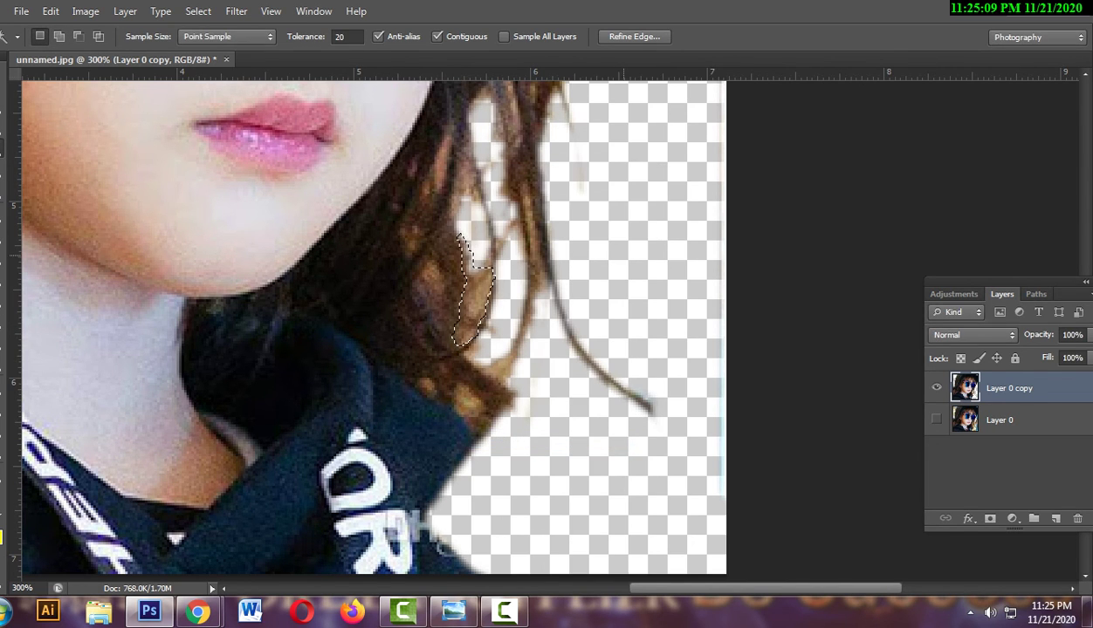
pyautogui.press('Delete')
pyautogui.hotkey('ctrl', 'd')
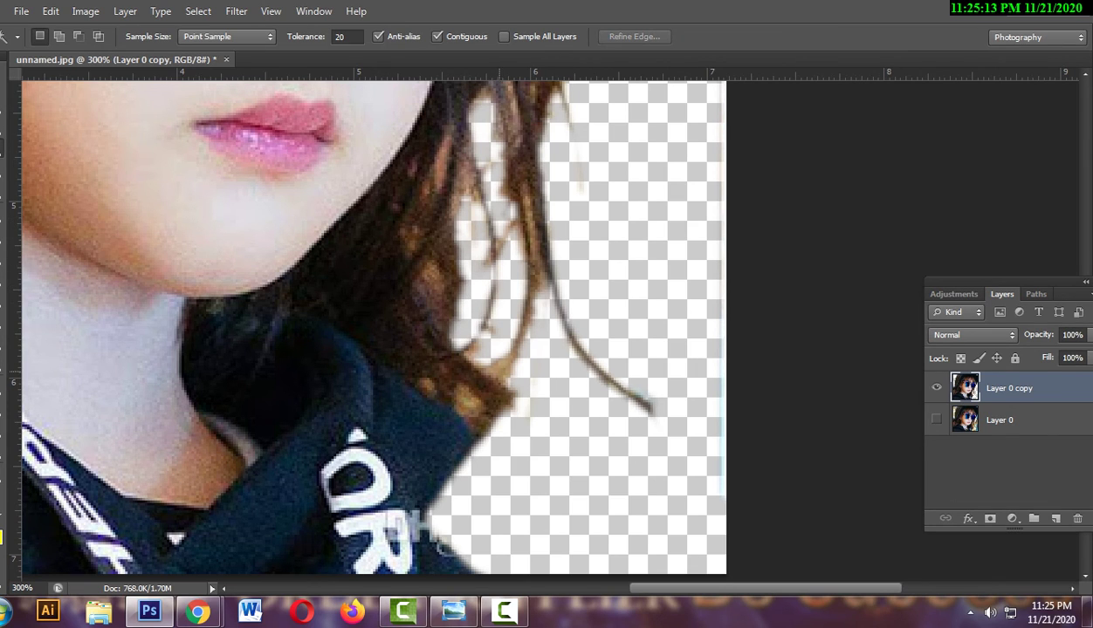
# Erase another leftover patch at the hair edge with a 1 px feather.
pyautogui.click(497, 346)
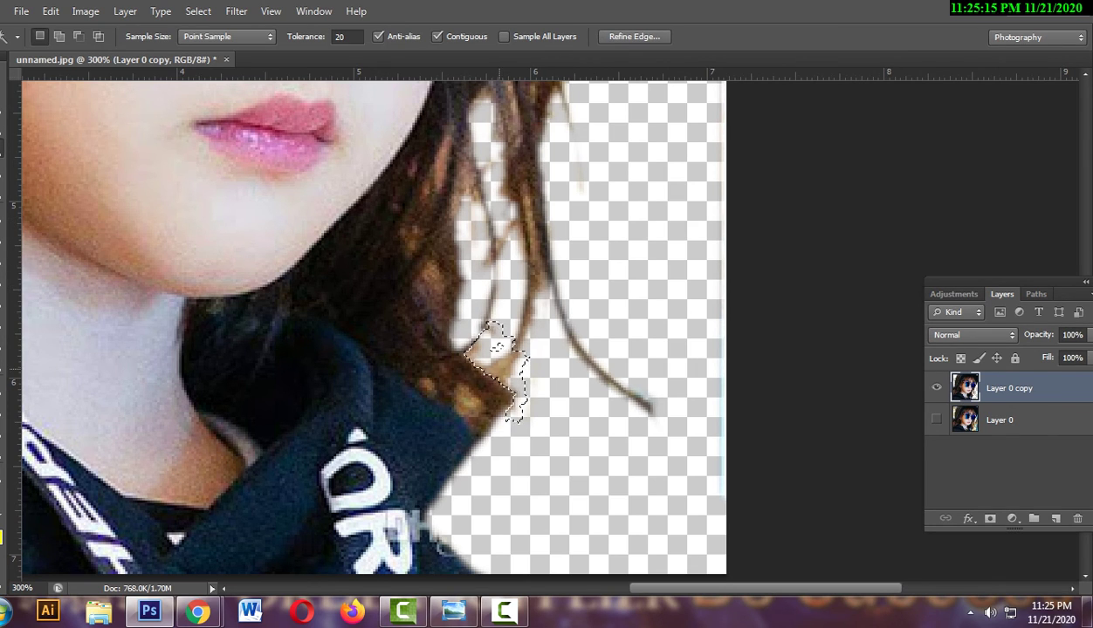
pyautogui.rightClick(497, 346)
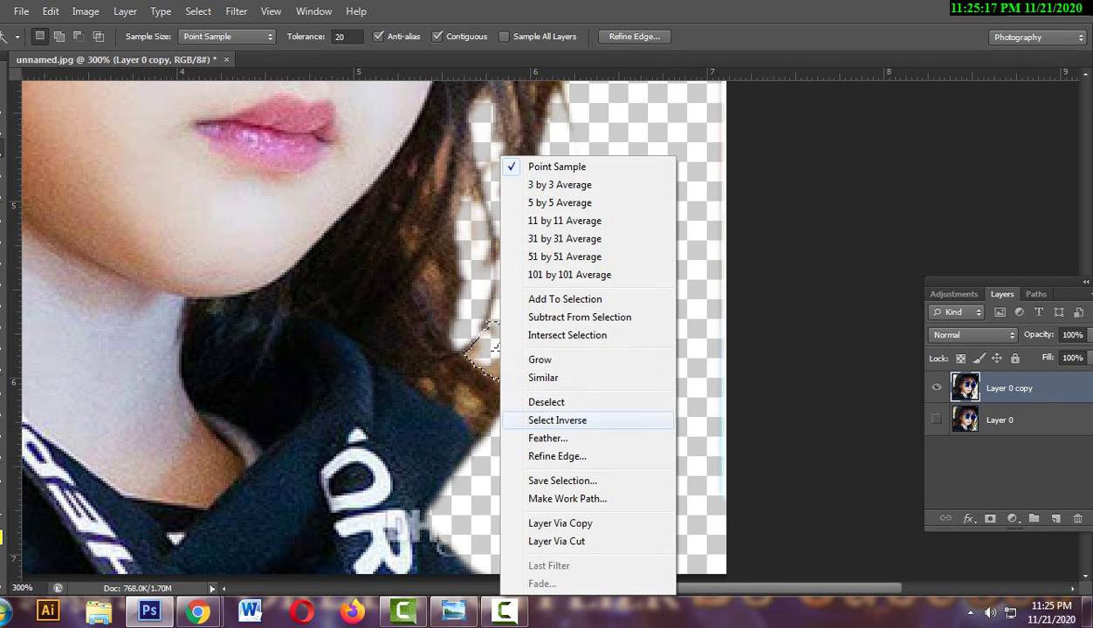
pyautogui.press('Down')
pyautogui.press('Return')
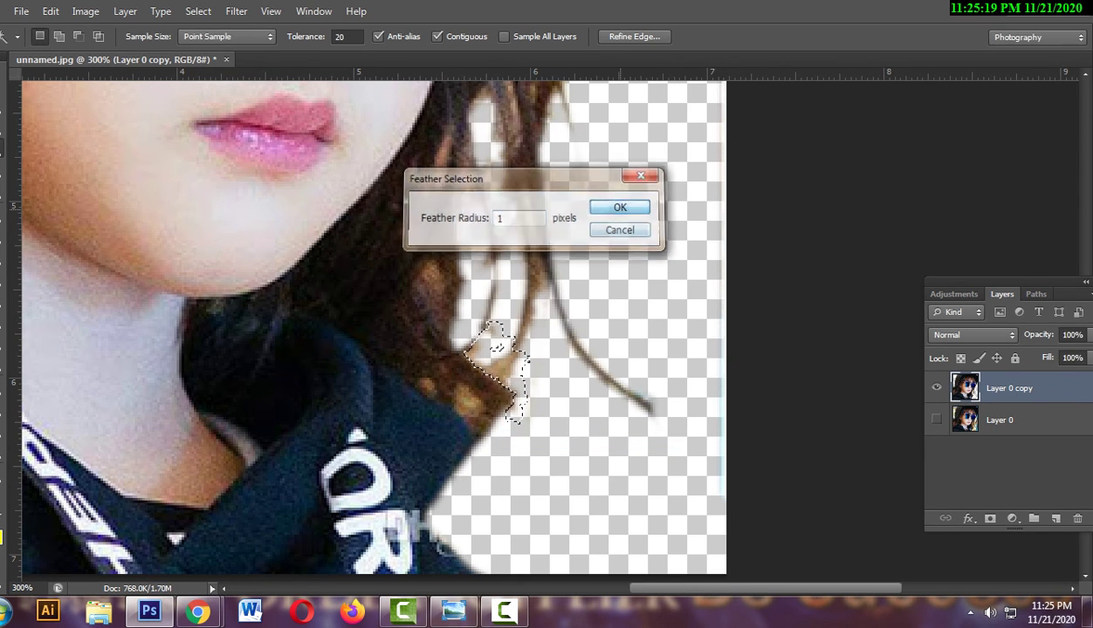
pyautogui.press('Return')
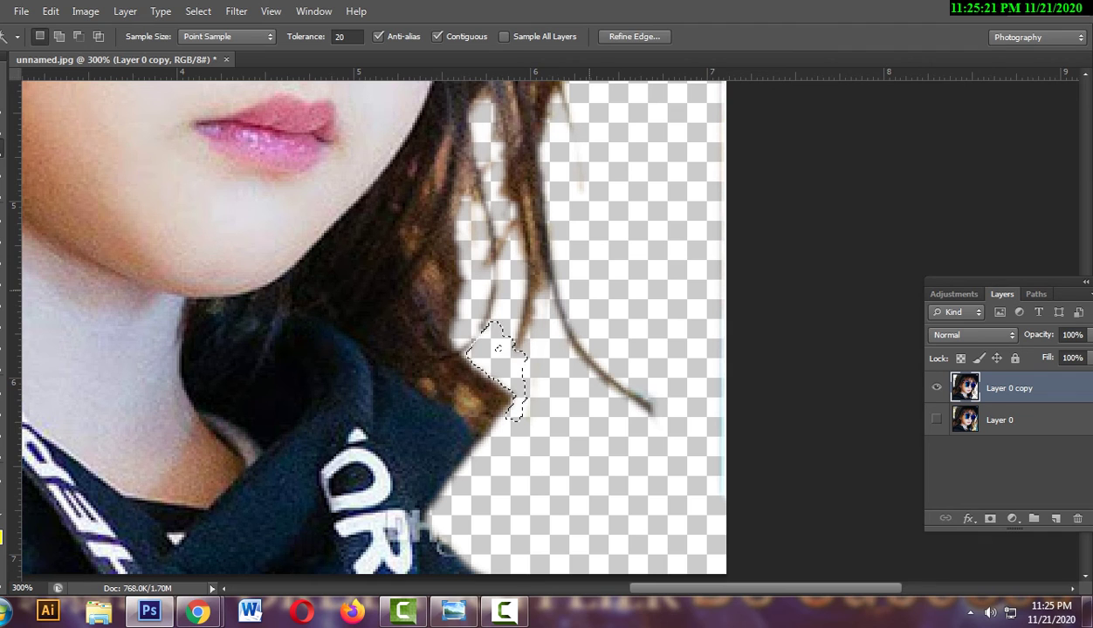
pyautogui.press('Delete')
pyautogui.hotkey('ctrl', 'd')
pyautogui.hotkey('ctrl', '1')
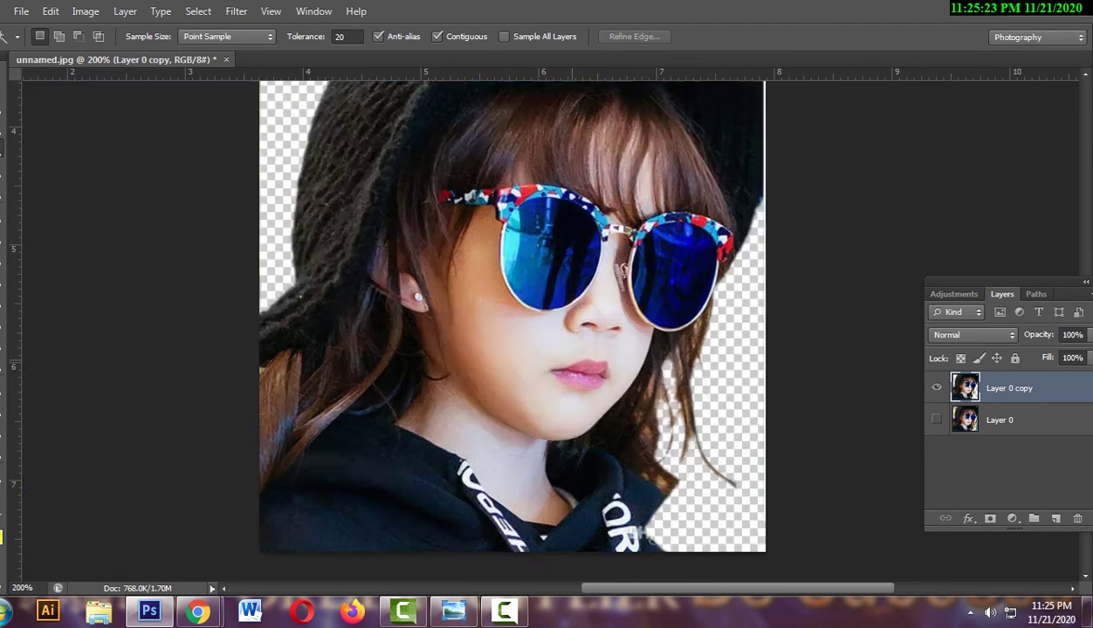
pyautogui.hotkey('ctrl', '-')
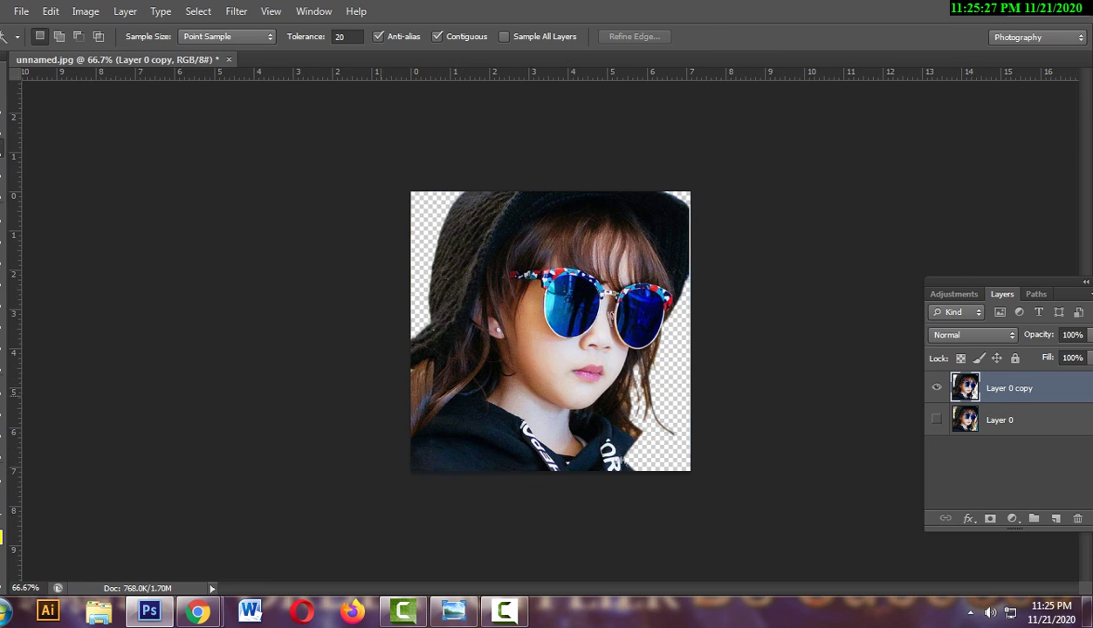
pyautogui.press('v')
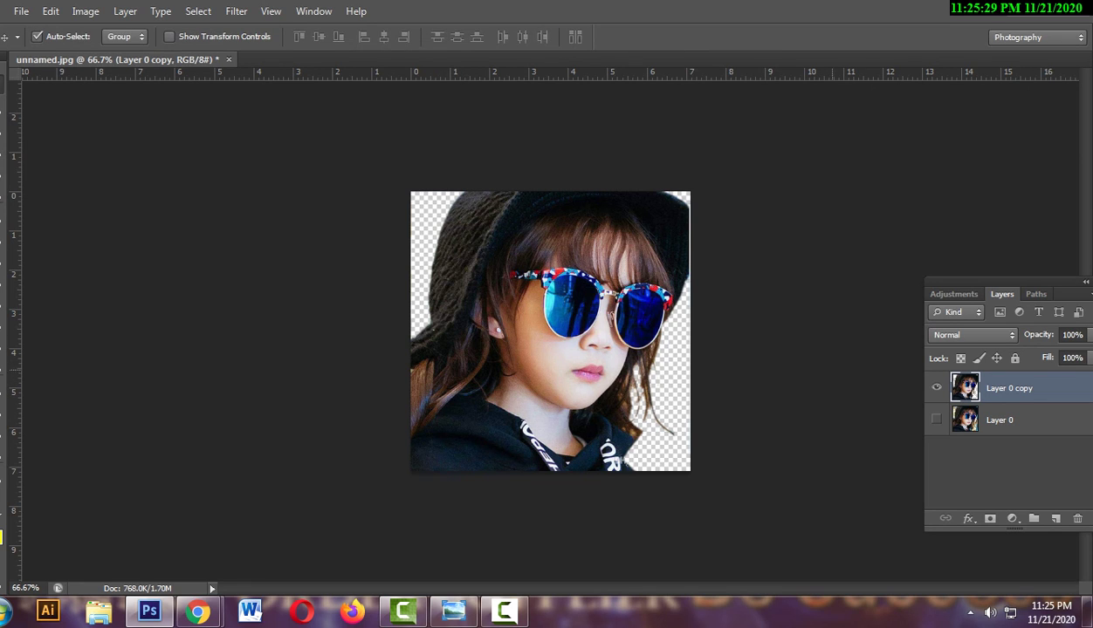
pyautogui.click(1003, 471)
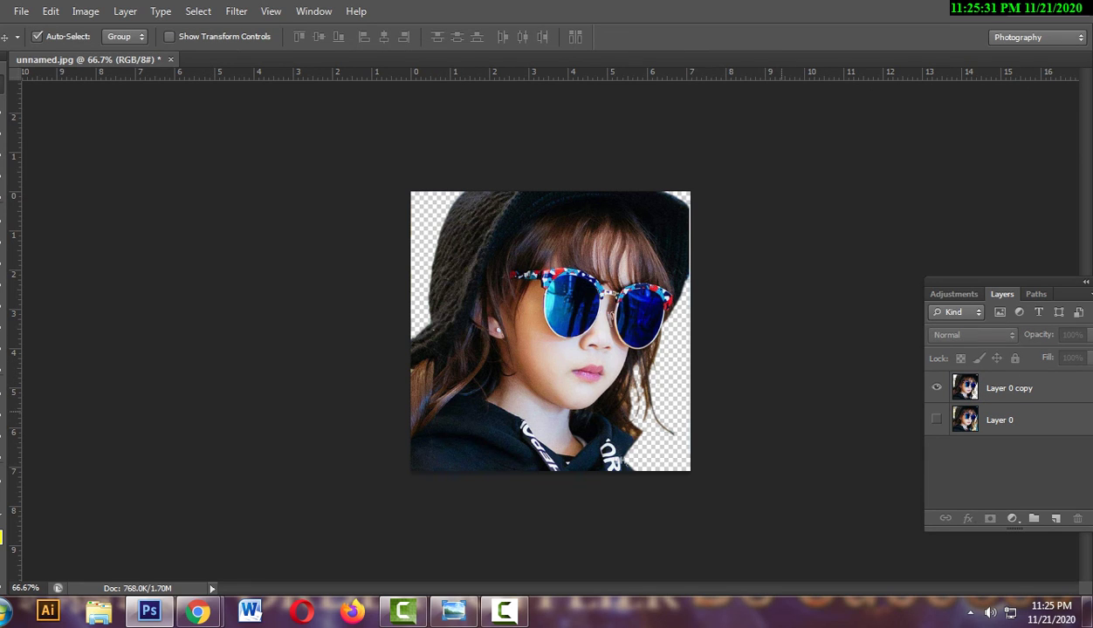
pyautogui.hotkey('ctrl', '+')
pyautogui.hotkey('ctrl', '+')
pyautogui.hotkey('ctrl', '+')
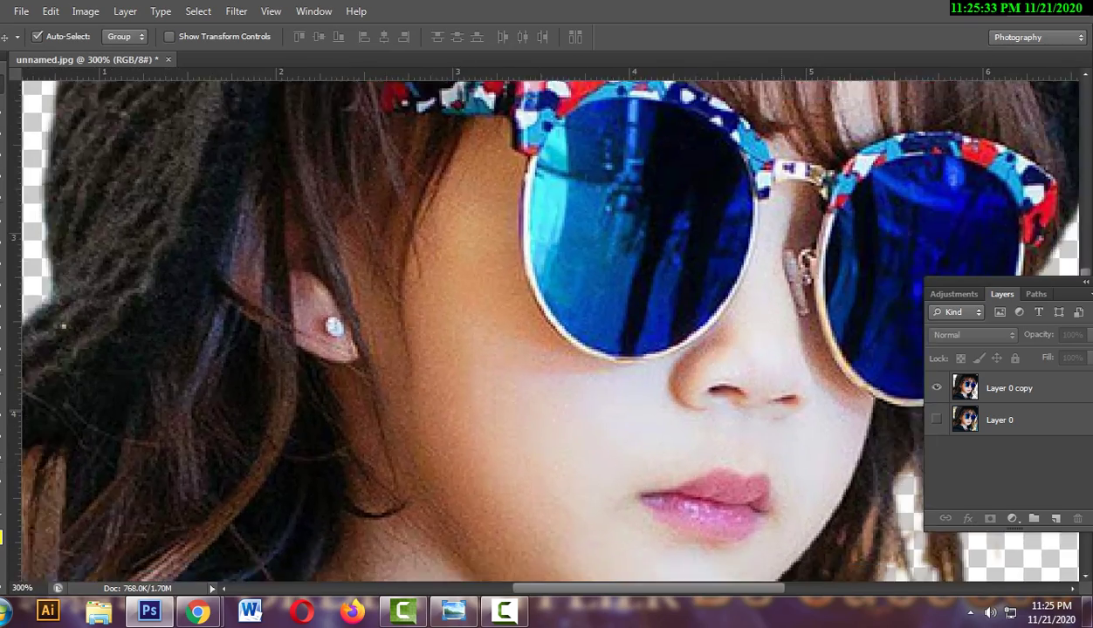
pyautogui.hotkey('ctrl', '1')
pyautogui.hotkey('ctrl', '-')
pyautogui.hotkey('ctrl', '-')
pyautogui.hotkey('ctrl', '+')
pyautogui.hotkey('ctrl', '+')
pyautogui.hotkey('ctrl', '+')
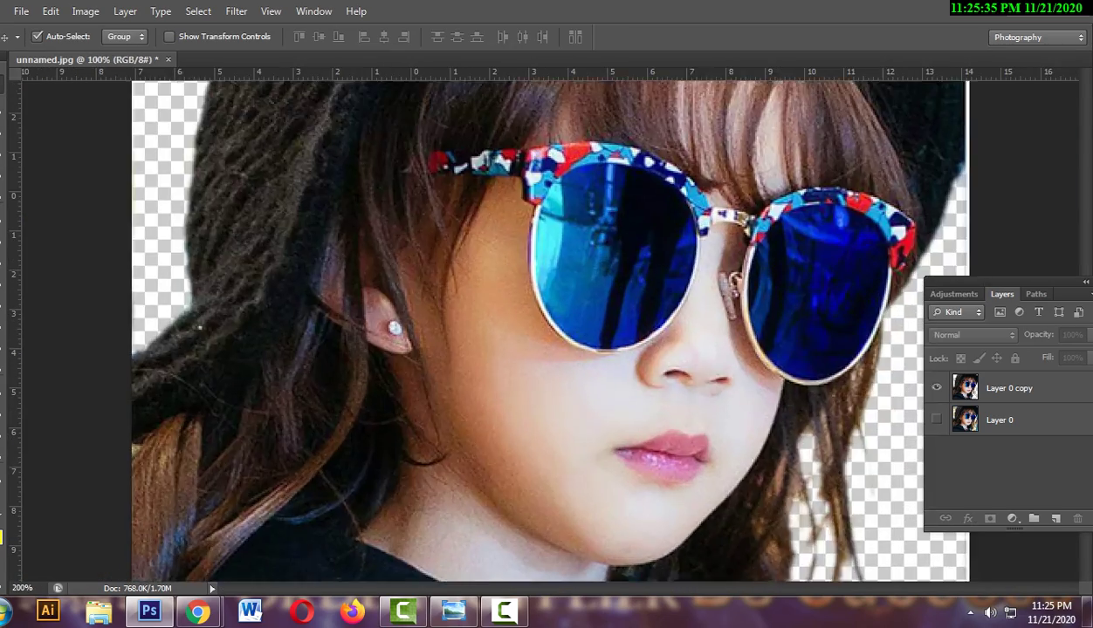
pyautogui.hotkey('ctrl', '1')
pyautogui.hotkey('ctrl', '-')
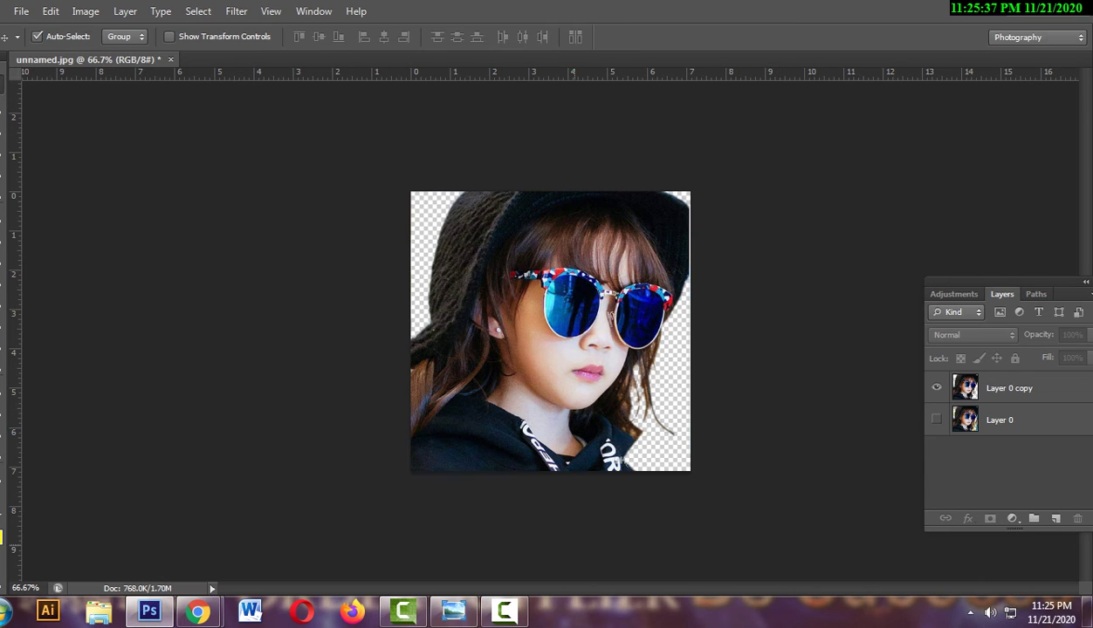
pyautogui.hotkey('ctrl', '+')
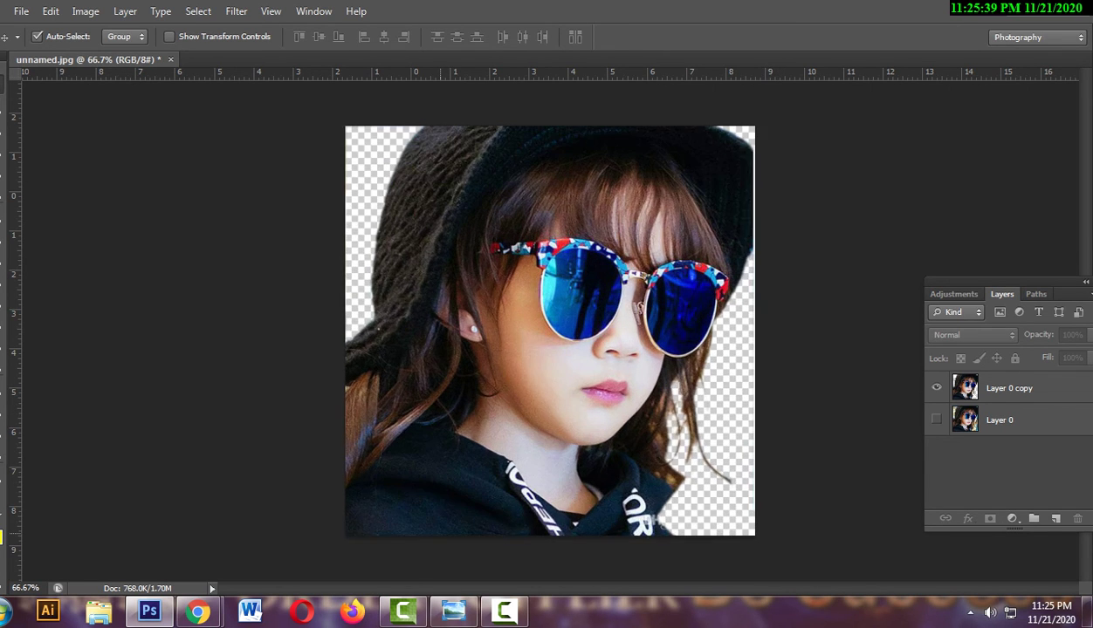
pyautogui.hotkey('ctrl', '-')
pyautogui.hotkey('ctrl', '-')
pyautogui.hotkey('ctrl', '+')
pyautogui.hotkey('ctrl', '+')
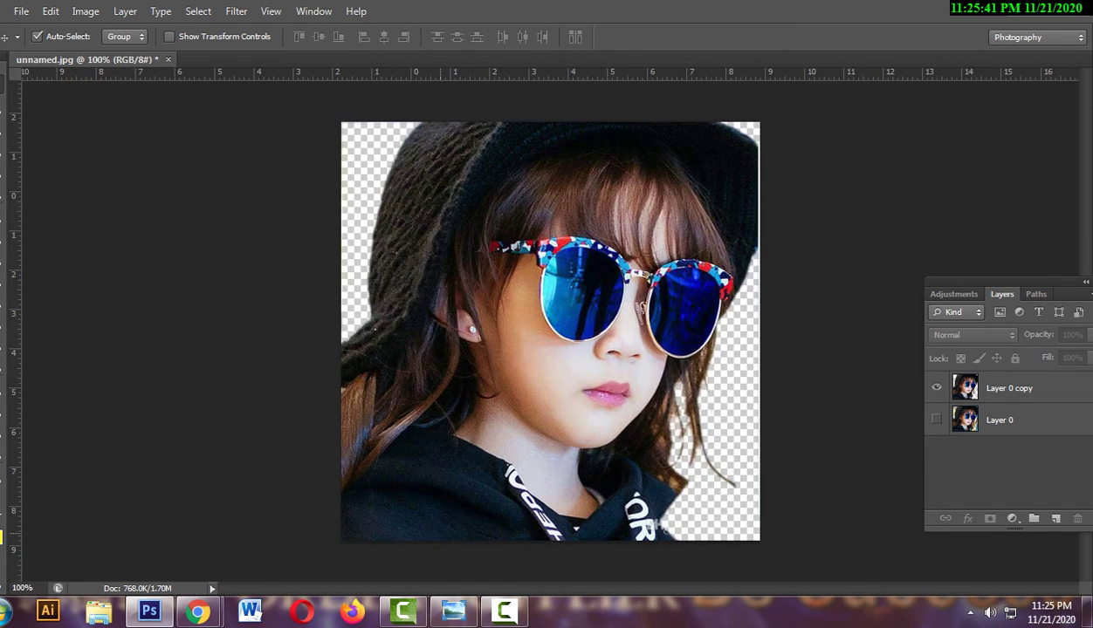
pyautogui.hotkey('ctrl', '-')
pyautogui.hotkey('ctrl', '-')
pyautogui.hotkey('ctrl', '+')
pyautogui.hotkey('ctrl', '+')
pyautogui.hotkey('ctrl', '+')
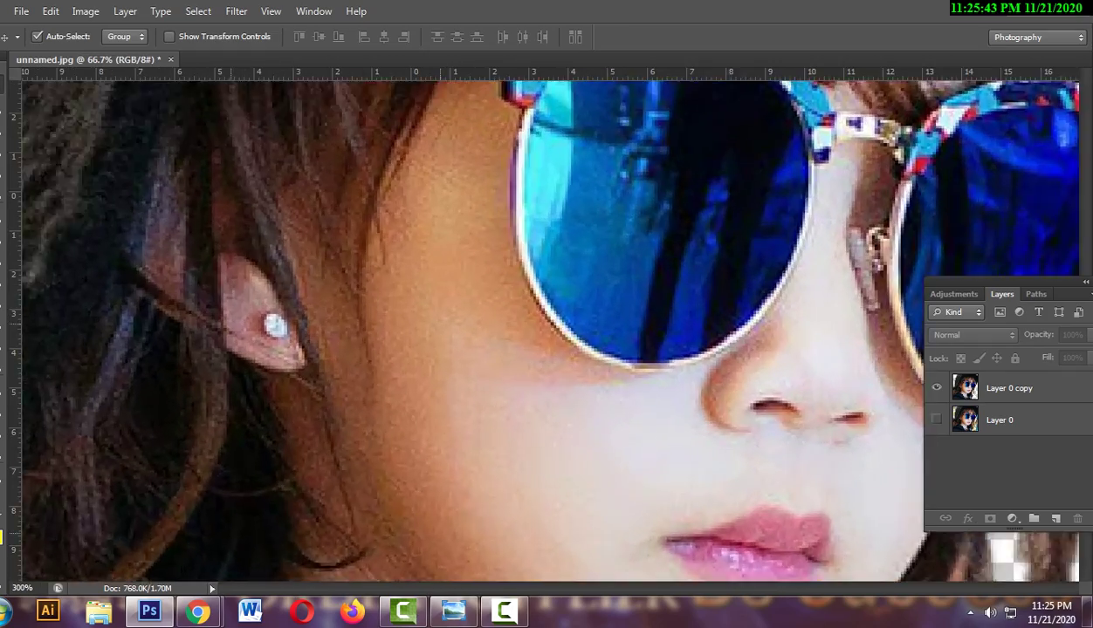
pyautogui.hotkey('ctrl', '-')
pyautogui.hotkey('ctrl', '-')
pyautogui.hotkey('ctrl', '+')
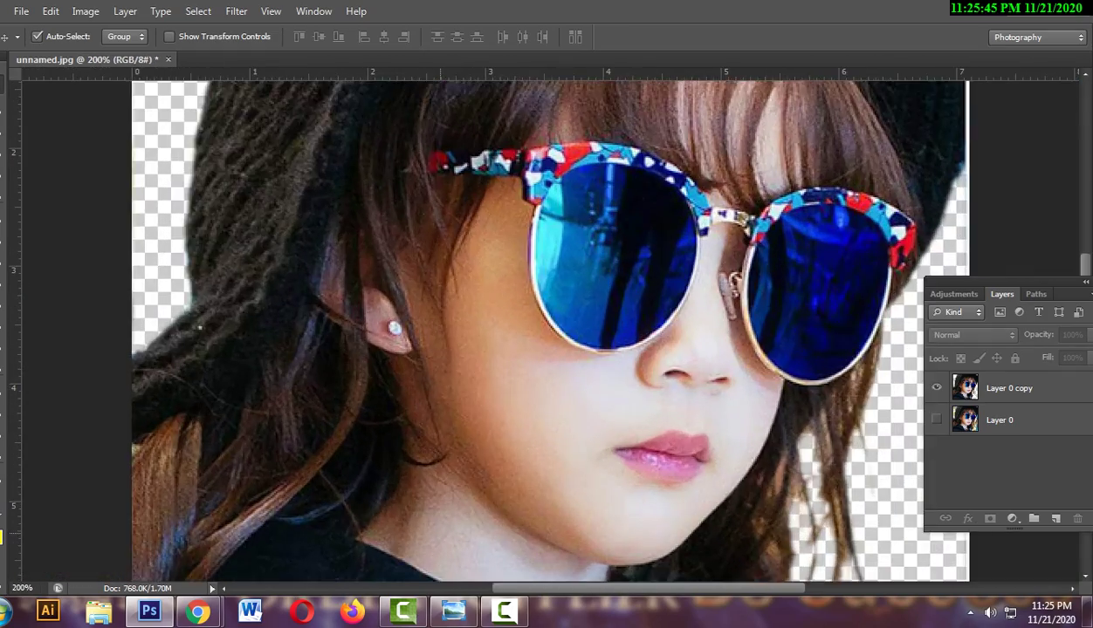
pyautogui.hotkey('ctrl', '-')
pyautogui.hotkey('ctrl', '+')
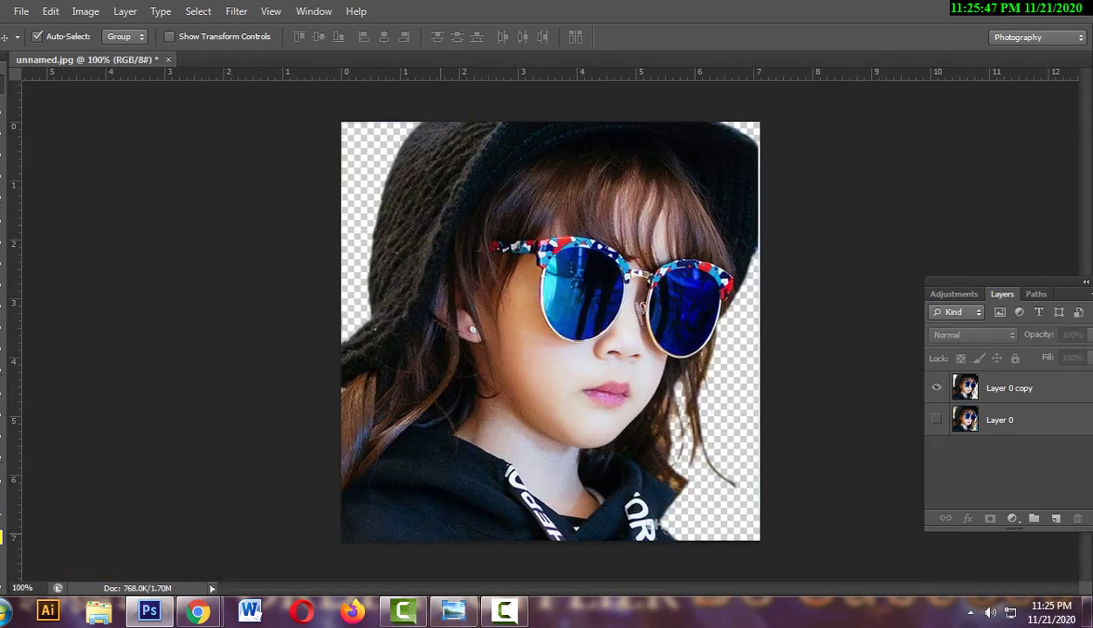
pyautogui.hotkey('ctrl', '-')
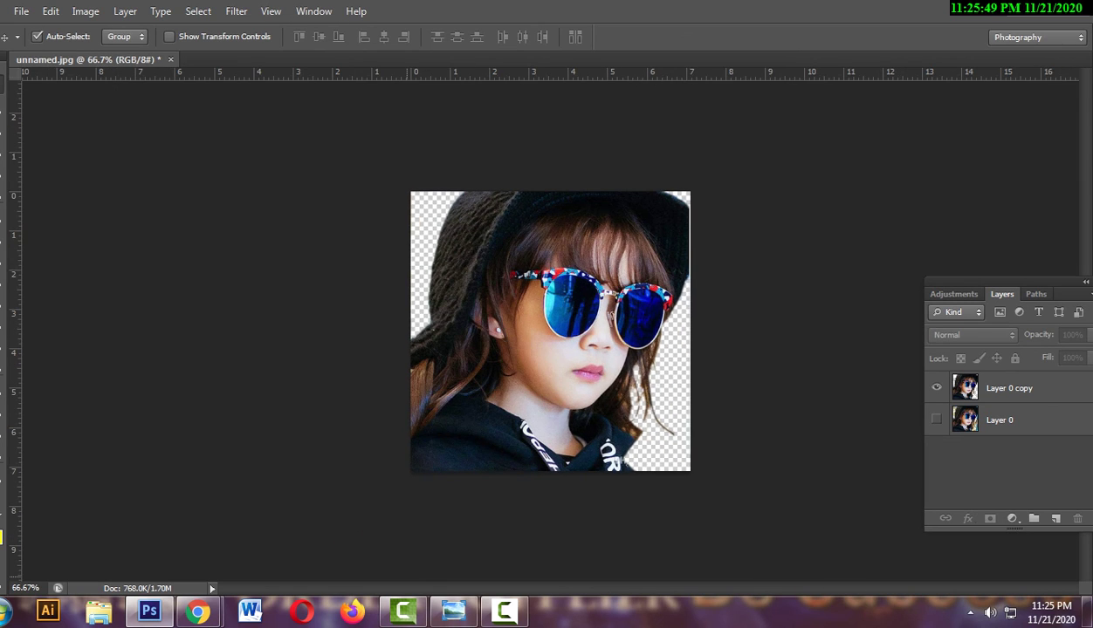